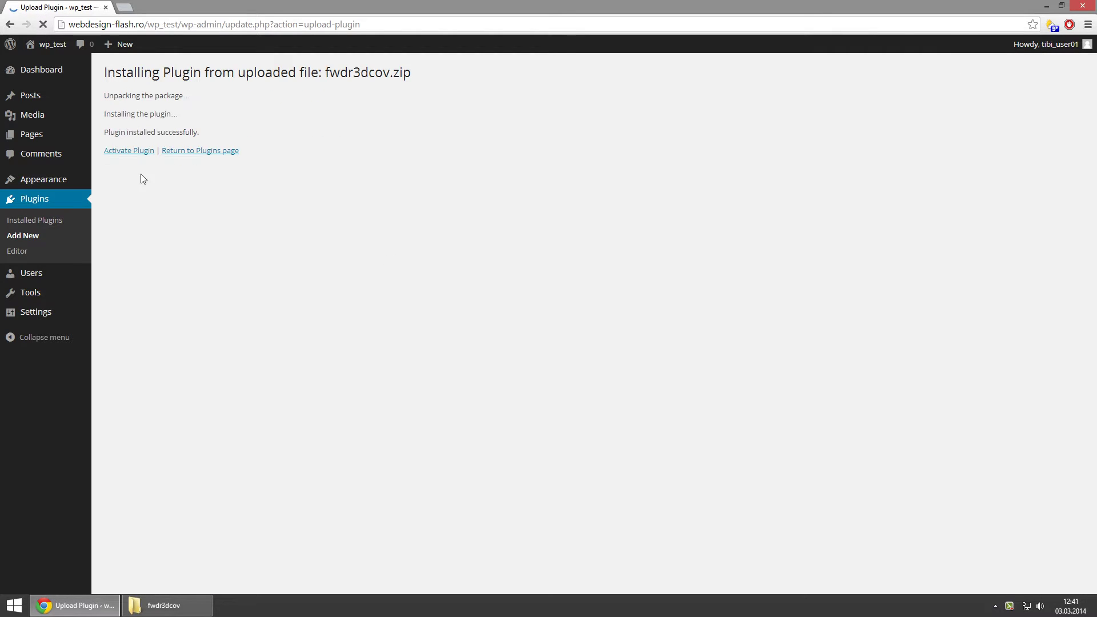
Step: Activate the newly installed FWD Royal 3D Coverflow plugin and open its general settings
{"action": "left_click", "coordinate": [127, 152]}
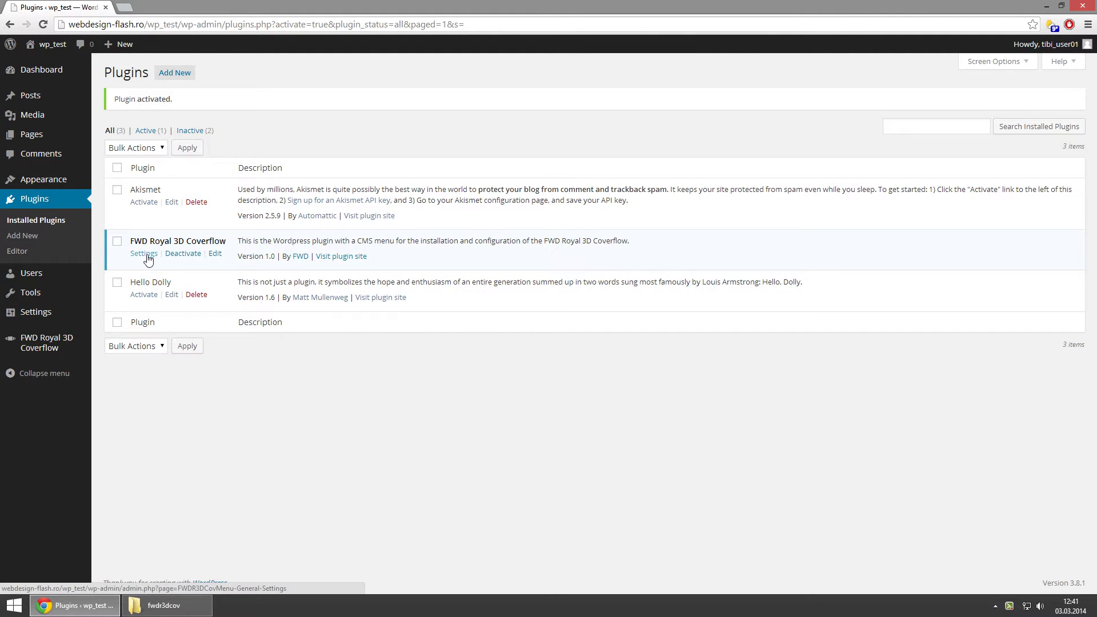
{"action": "left_click", "coordinate": [46, 342]}
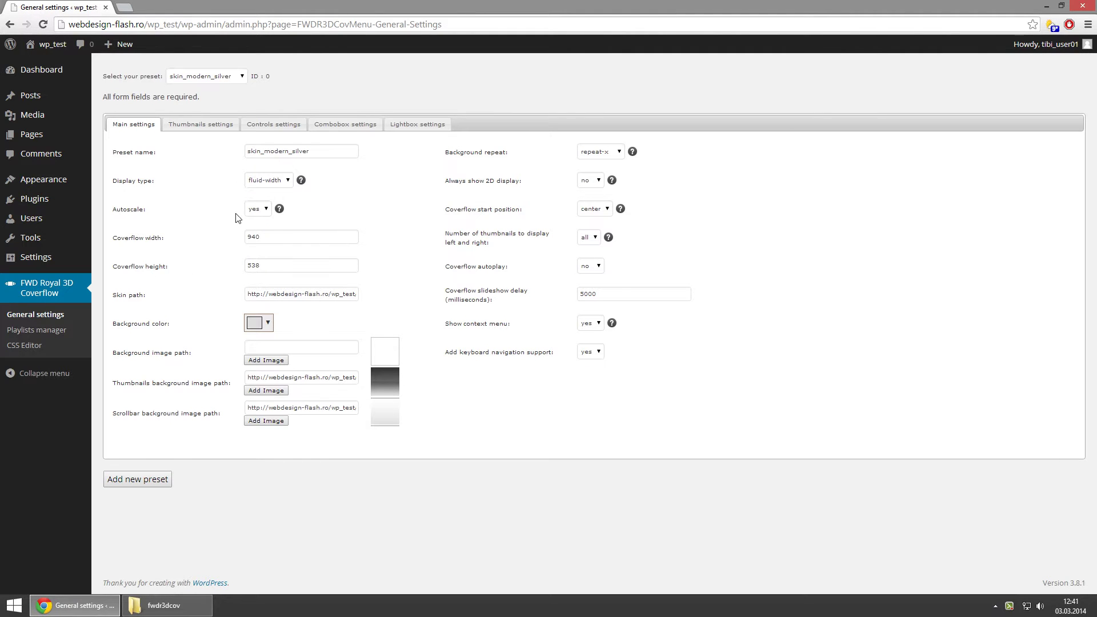
Step: Review the thumbnails, controls, combobox and lightbox settings of the skin_modern_silver preset
{"action": "left_click", "coordinate": [206, 126]}
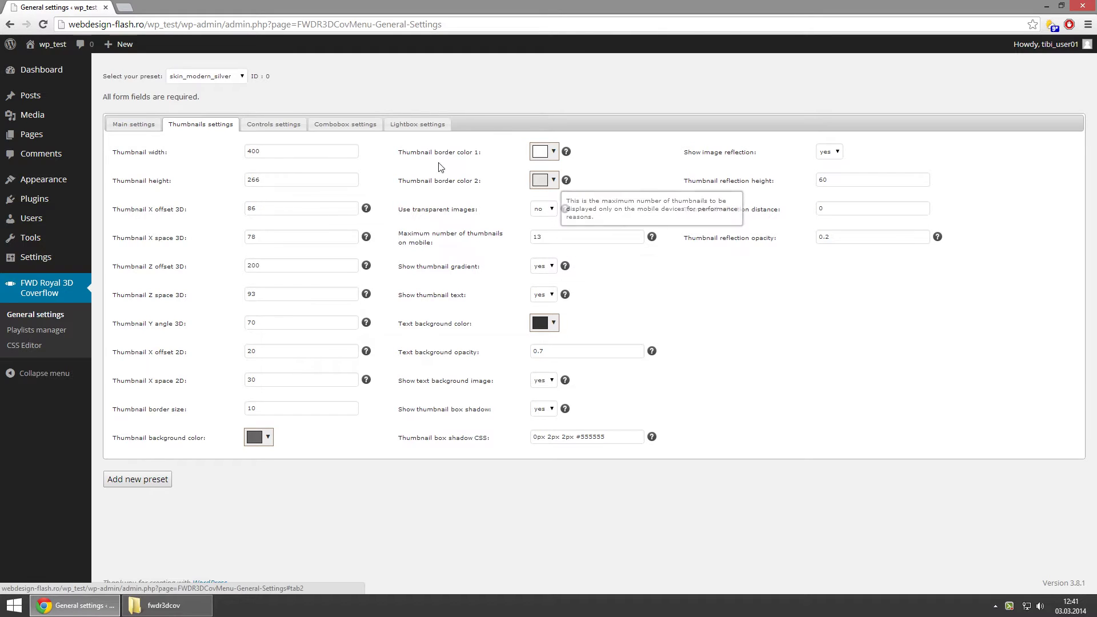
{"action": "left_click", "coordinate": [552, 181]}
{"action": "left_click", "coordinate": [552, 181]}
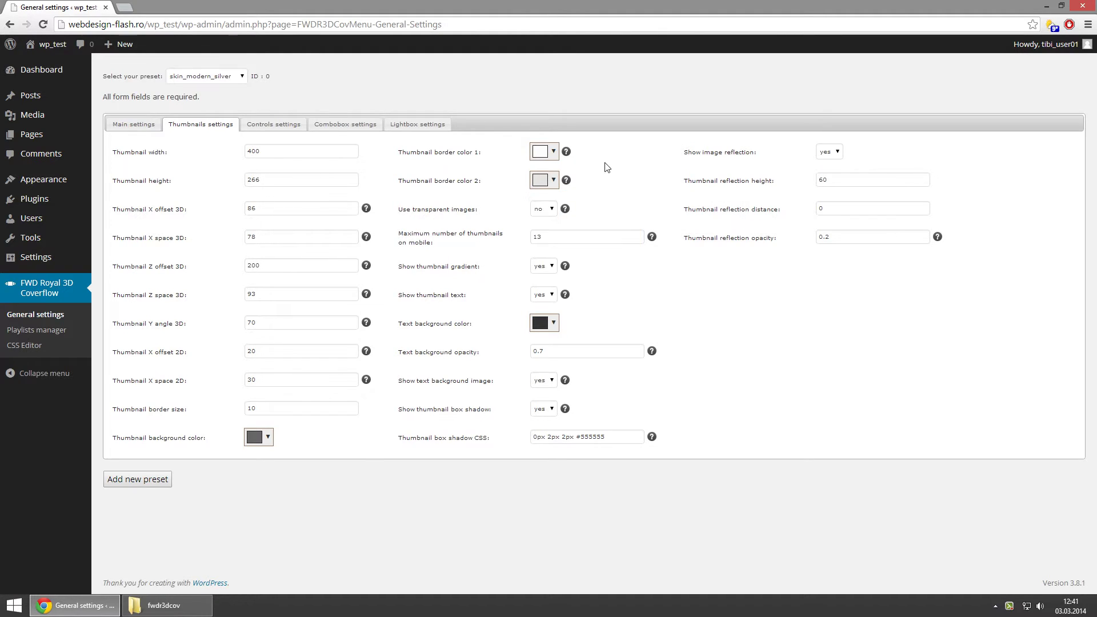
{"action": "left_click", "coordinate": [294, 124]}
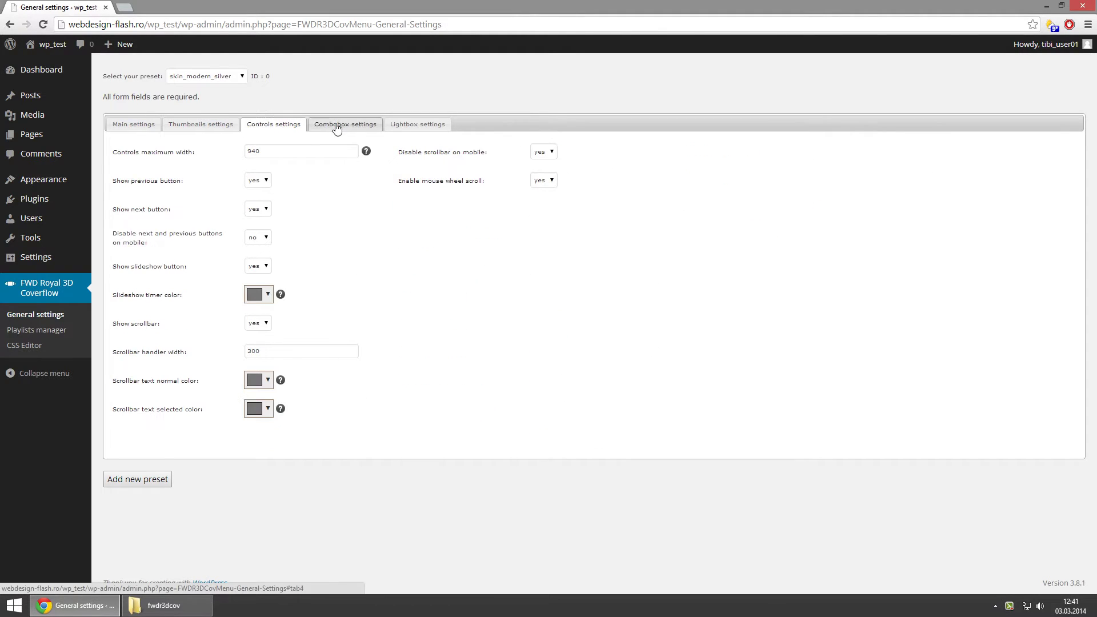
{"action": "left_click", "coordinate": [258, 209]}
{"action": "left_click", "coordinate": [345, 198]}
{"action": "left_click", "coordinate": [346, 125]}
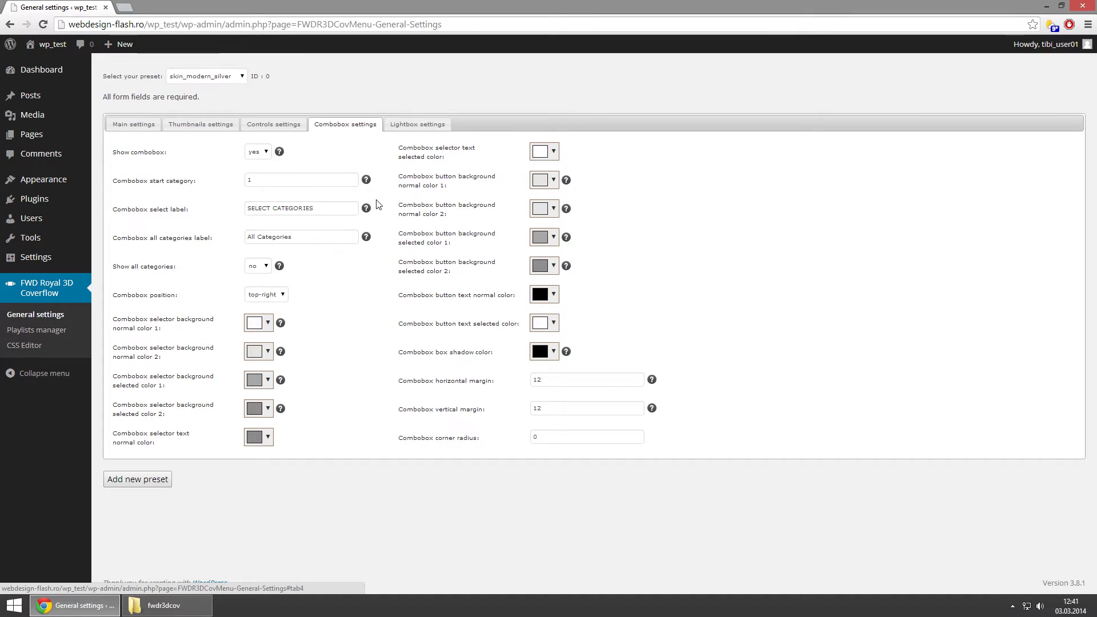
{"action": "left_click", "coordinate": [276, 296]}
{"action": "left_click", "coordinate": [297, 295]}
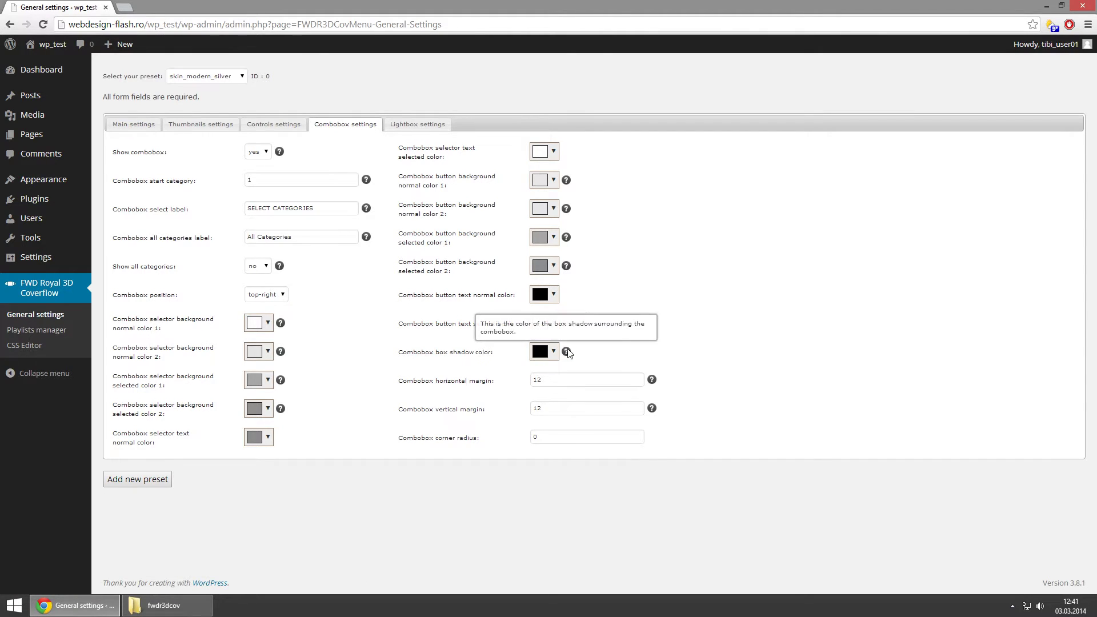
{"action": "left_click", "coordinate": [423, 125]}
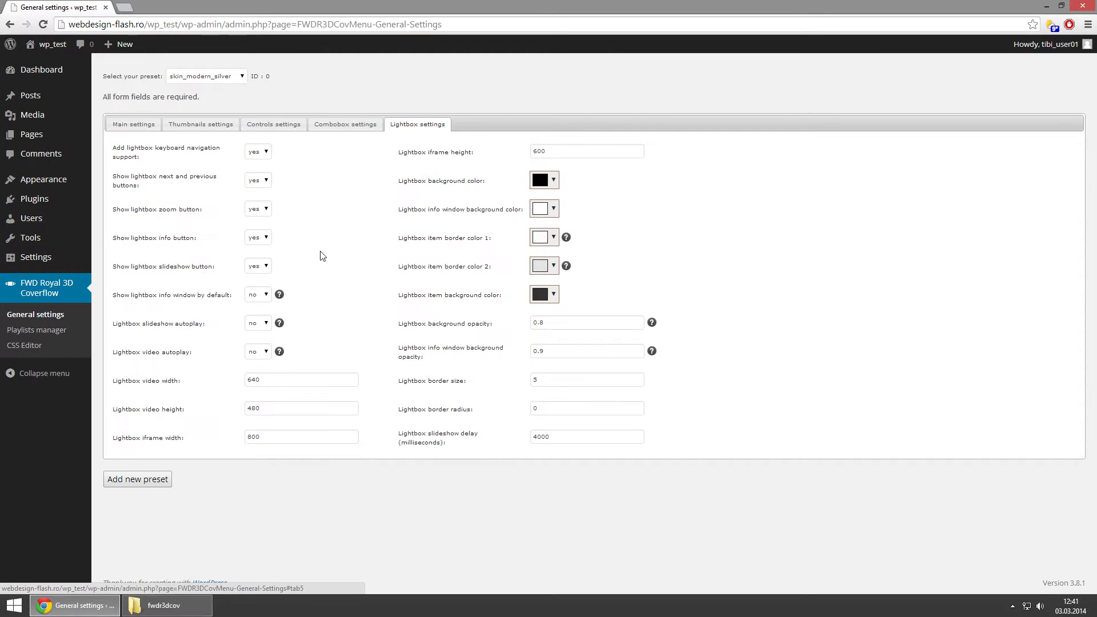
Step: Examine the preset's main settings, including start position, number of side thumbnails, context menu help and the thumbnails background image chooser
{"action": "left_click", "coordinate": [137, 123]}
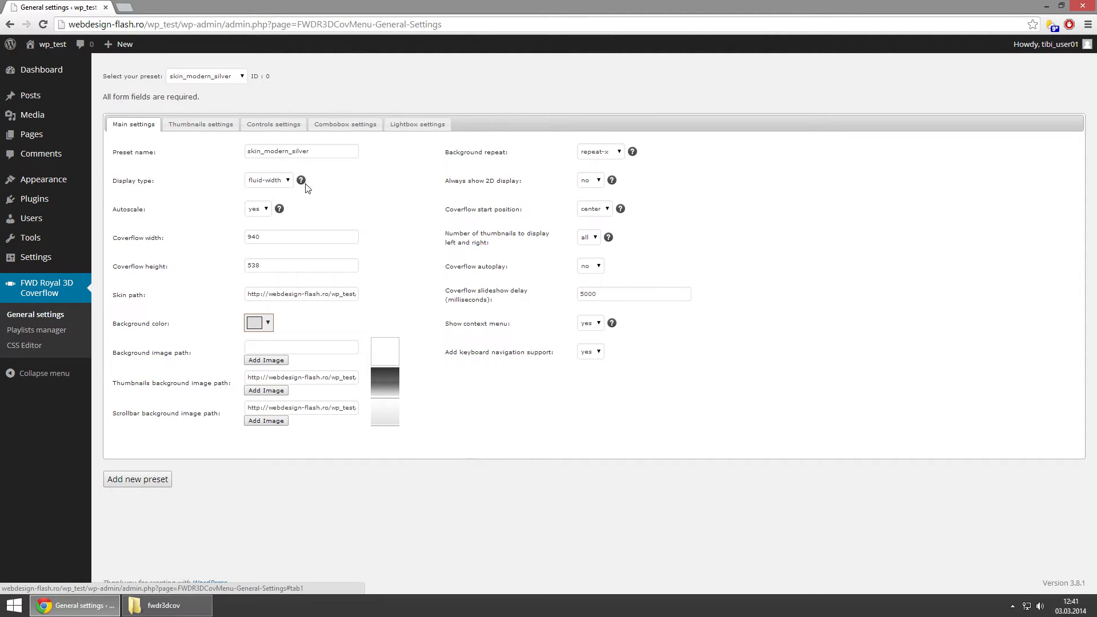
{"action": "left_click", "coordinate": [595, 209]}
{"action": "left_click", "coordinate": [619, 233]}
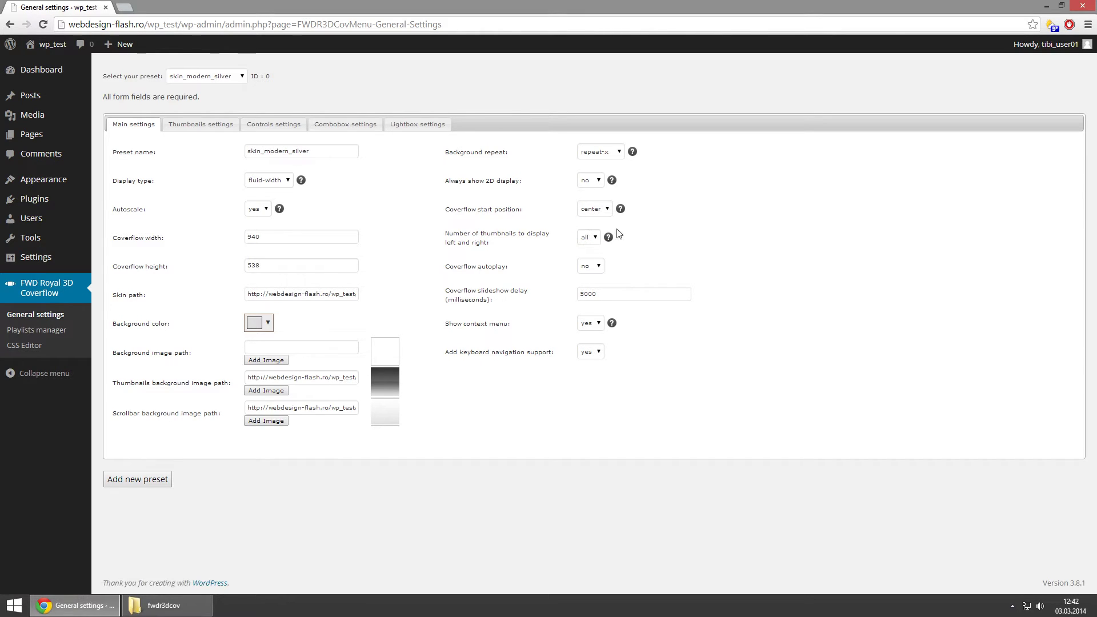
{"action": "left_click", "coordinate": [588, 238]}
{"action": "left_click", "coordinate": [651, 243]}
{"action": "mouse_move", "coordinate": [612, 324]}
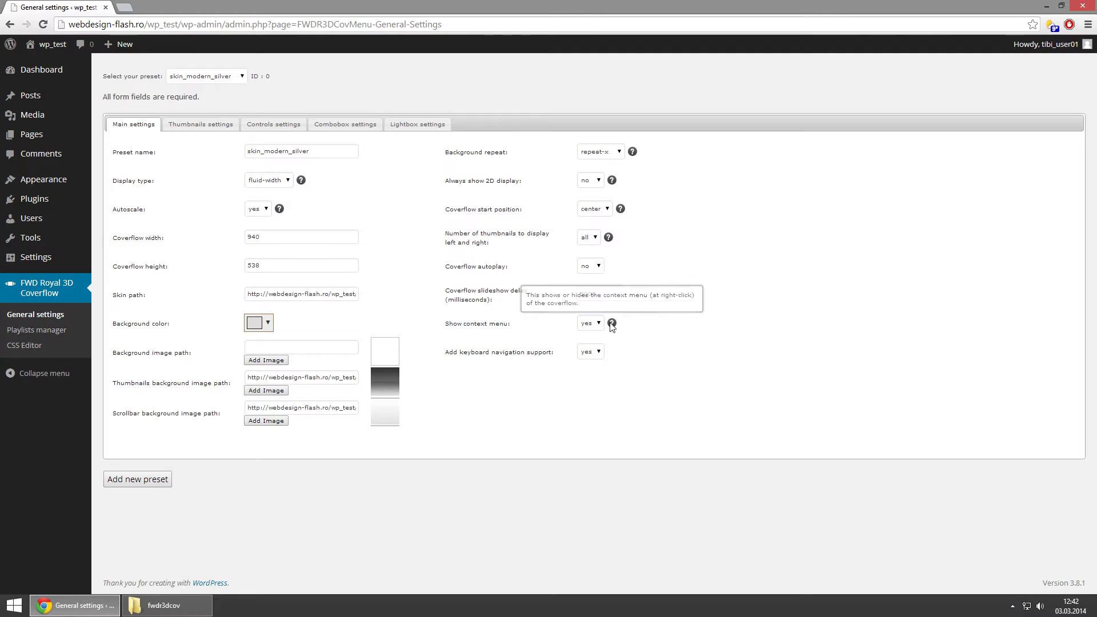
{"action": "left_click", "coordinate": [274, 393]}
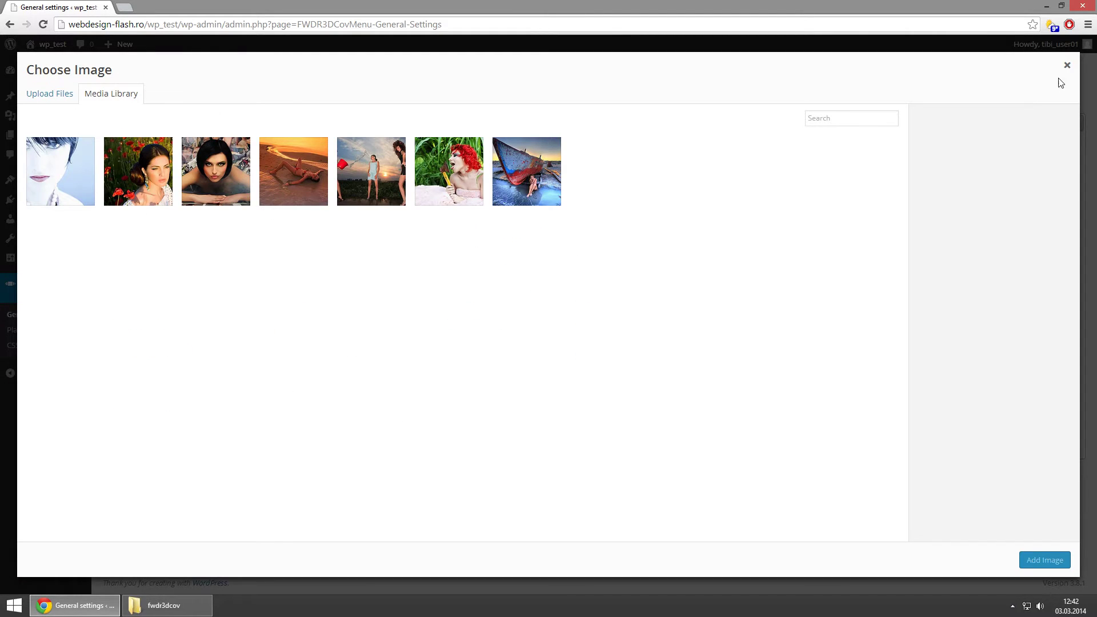
{"action": "left_click", "coordinate": [1066, 66]}
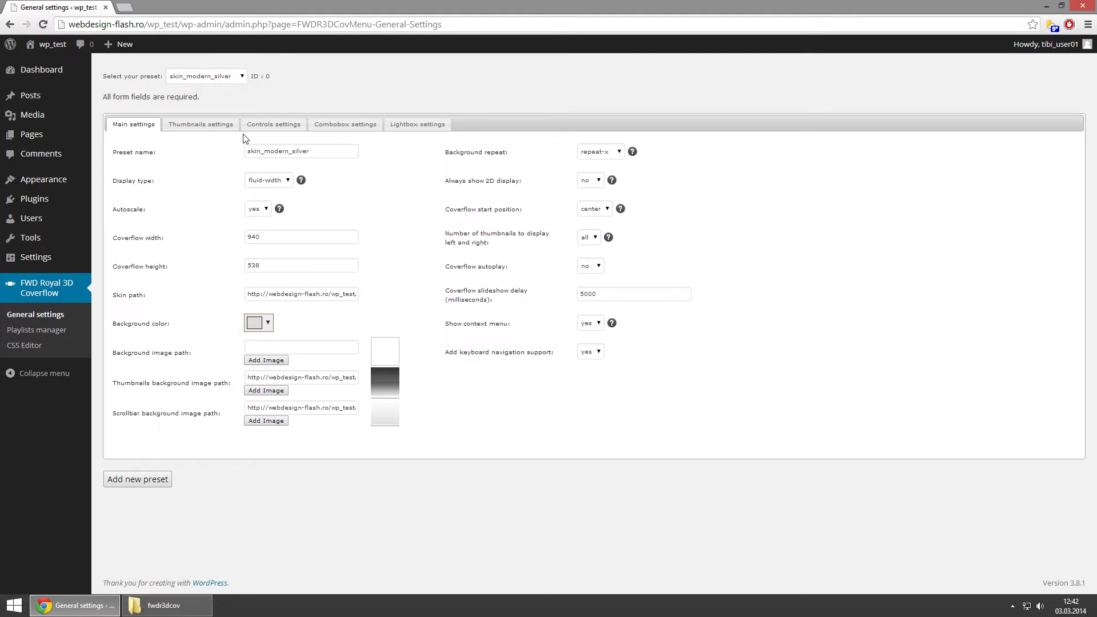
Step: View the main settings of the skin_modern_warm preset and of the skin_minimal_classic preset
{"action": "left_click", "coordinate": [241, 77]}
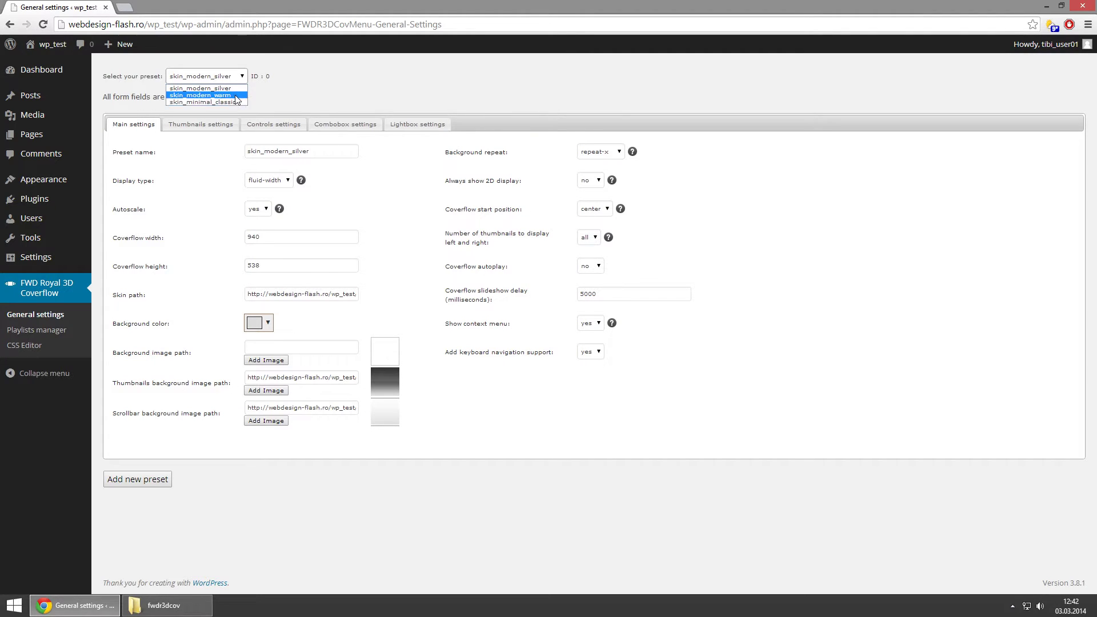
{"action": "left_click", "coordinate": [235, 96]}
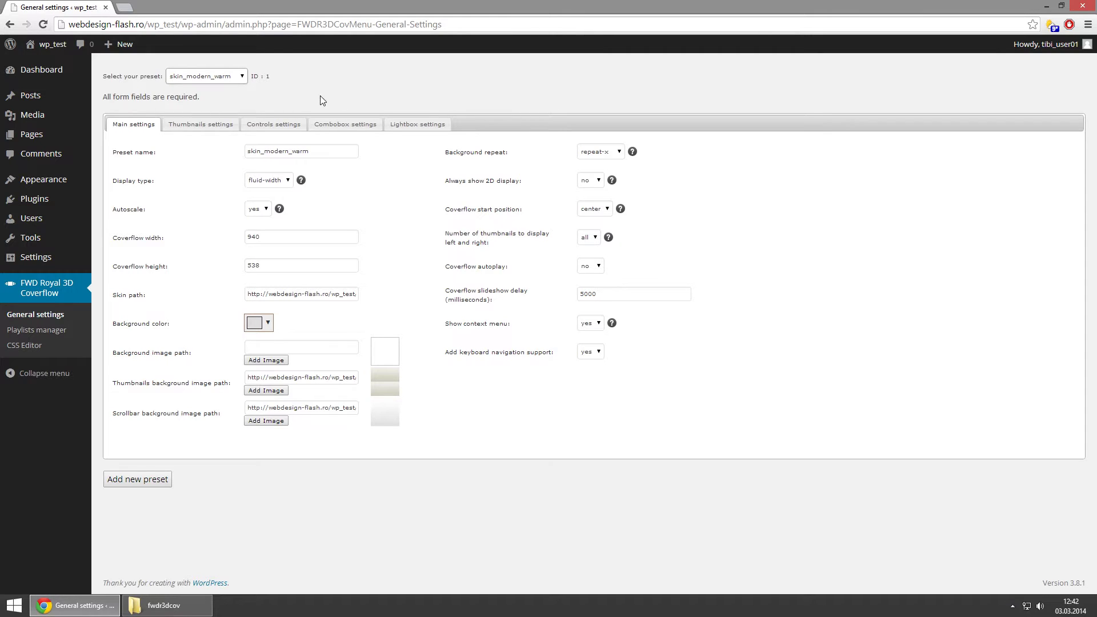
{"action": "left_click", "coordinate": [232, 77]}
{"action": "left_click", "coordinate": [229, 104]}
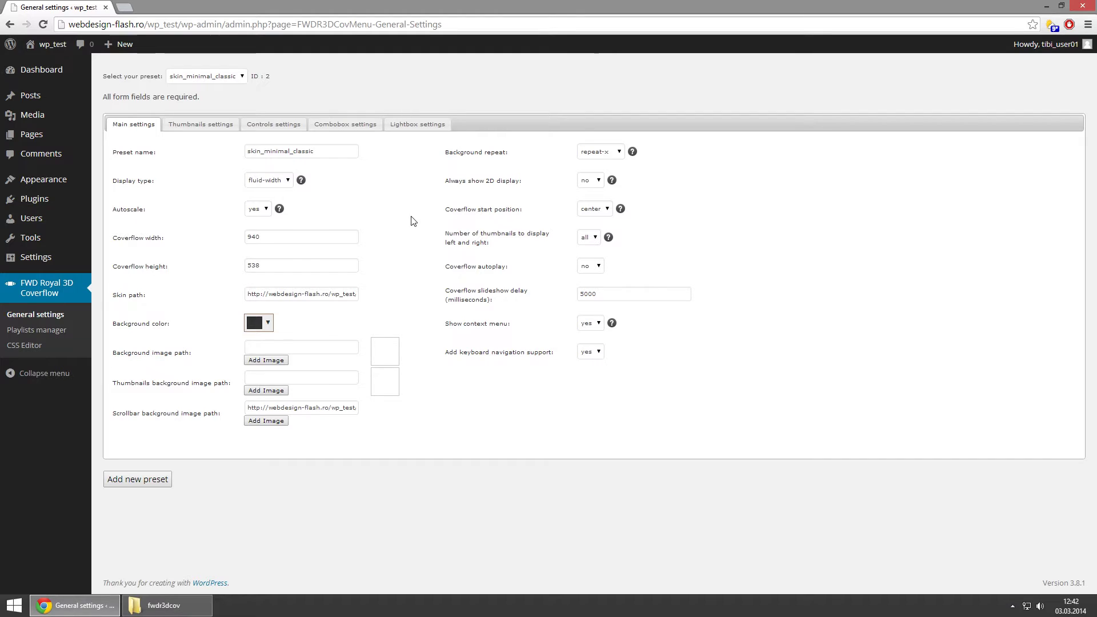
Step: Create a playlist named "Playlist 1" of type image in the playlists manager
{"action": "left_click", "coordinate": [49, 330]}
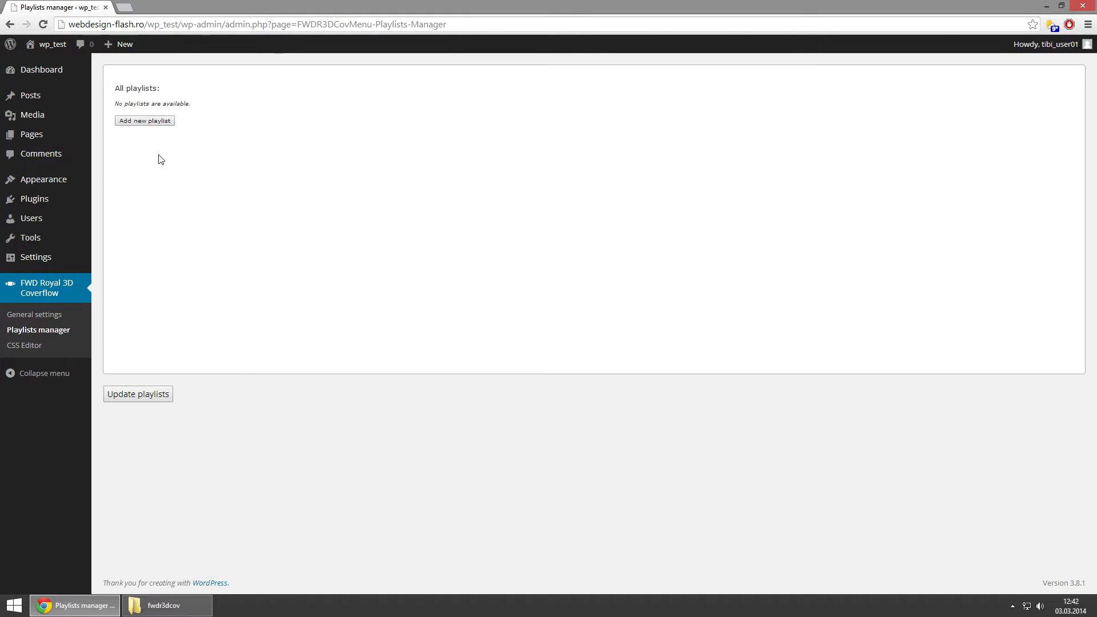
{"action": "left_click", "coordinate": [146, 121]}
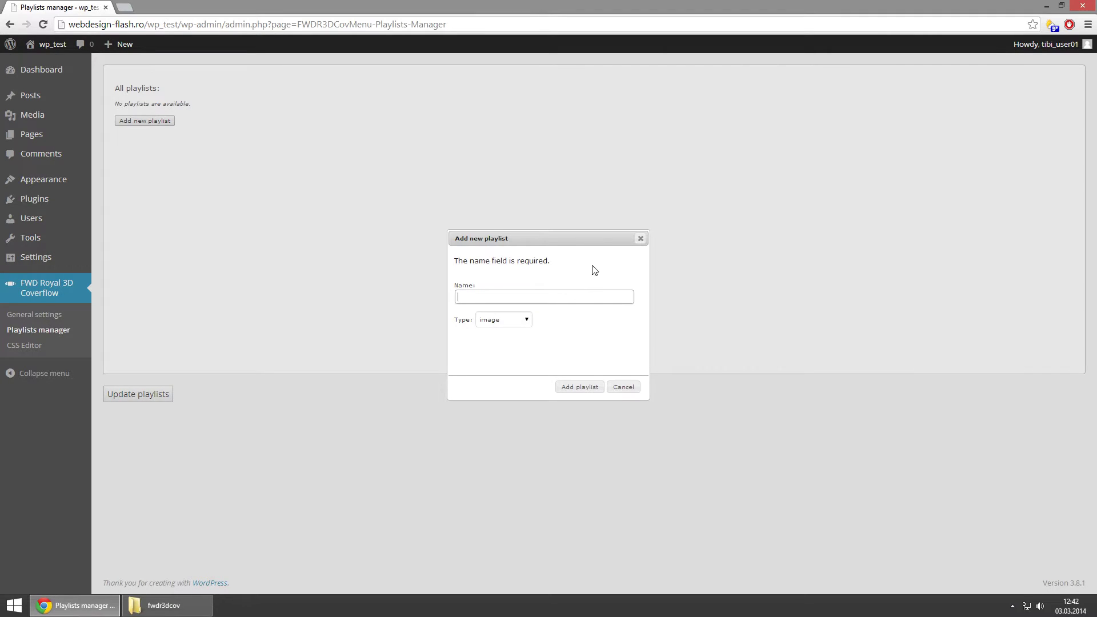
{"action": "left_click", "coordinate": [529, 322]}
{"action": "left_click", "coordinate": [563, 319]}
{"action": "type", "text": "Playlist 1"}
{"action": "left_click", "coordinate": [581, 387]}
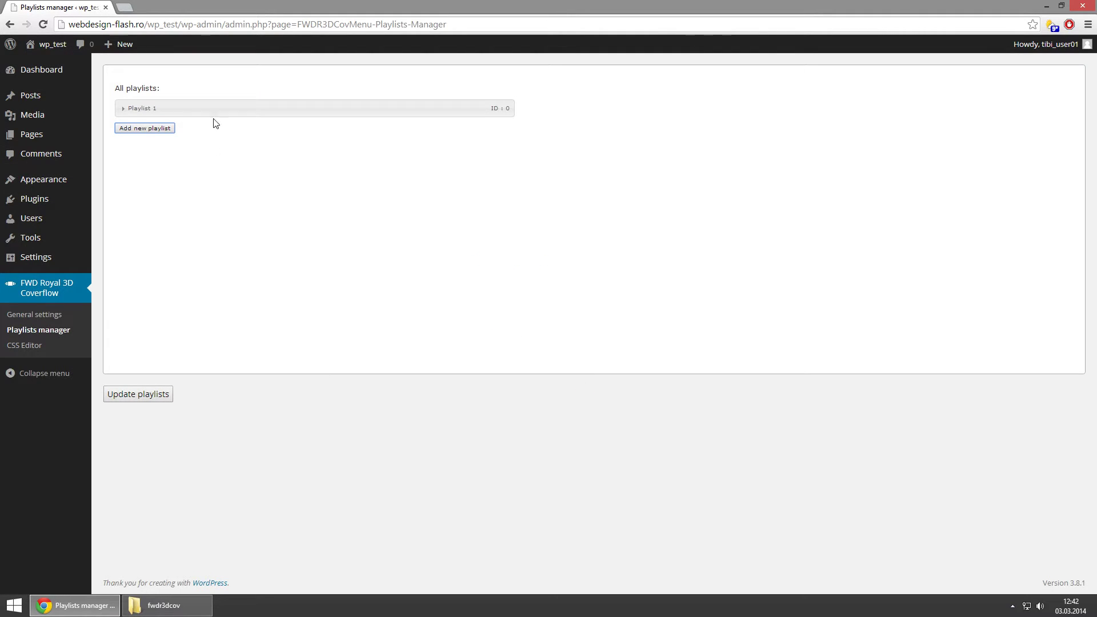
Step: Expand Playlist 1 and inspect its edit and delete dialogs, cancelling both
{"action": "left_click", "coordinate": [210, 114]}
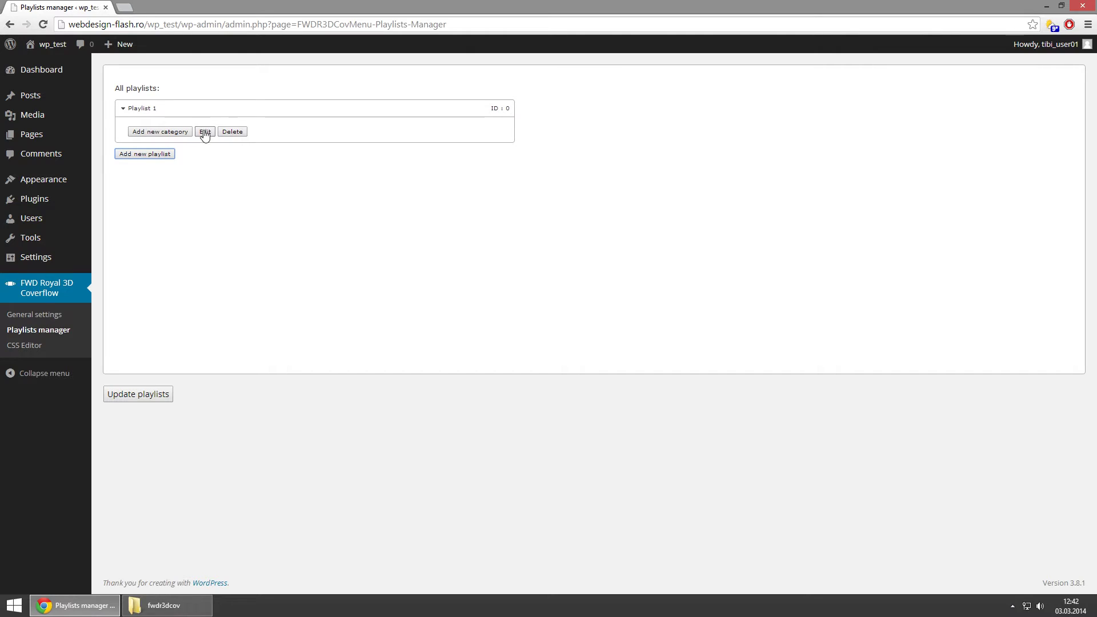
{"action": "left_click", "coordinate": [205, 132]}
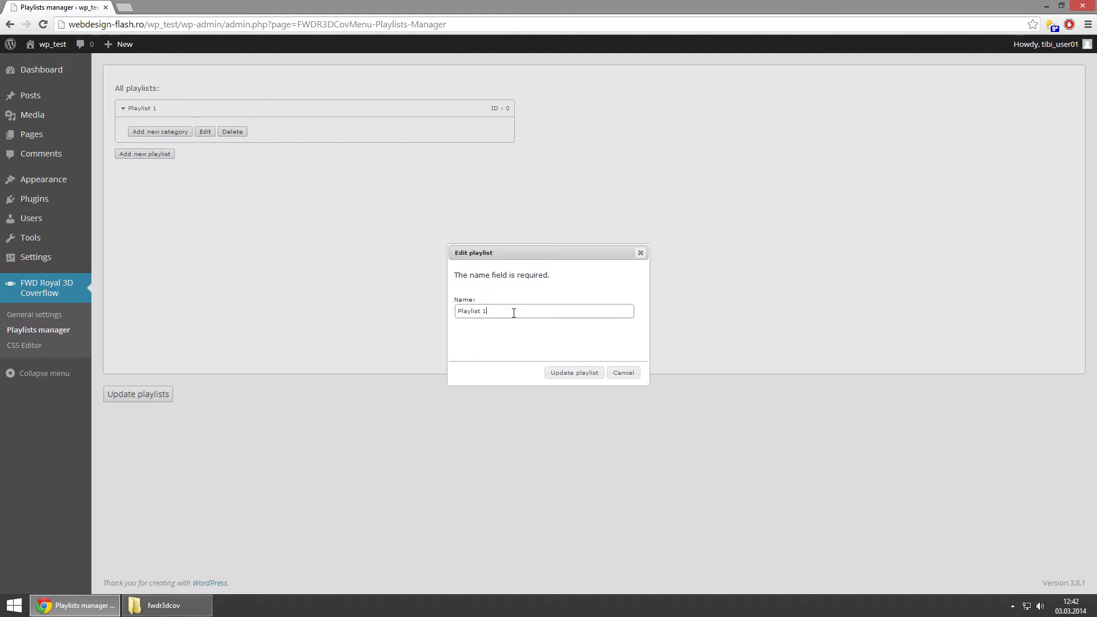
{"action": "left_click", "coordinate": [622, 374]}
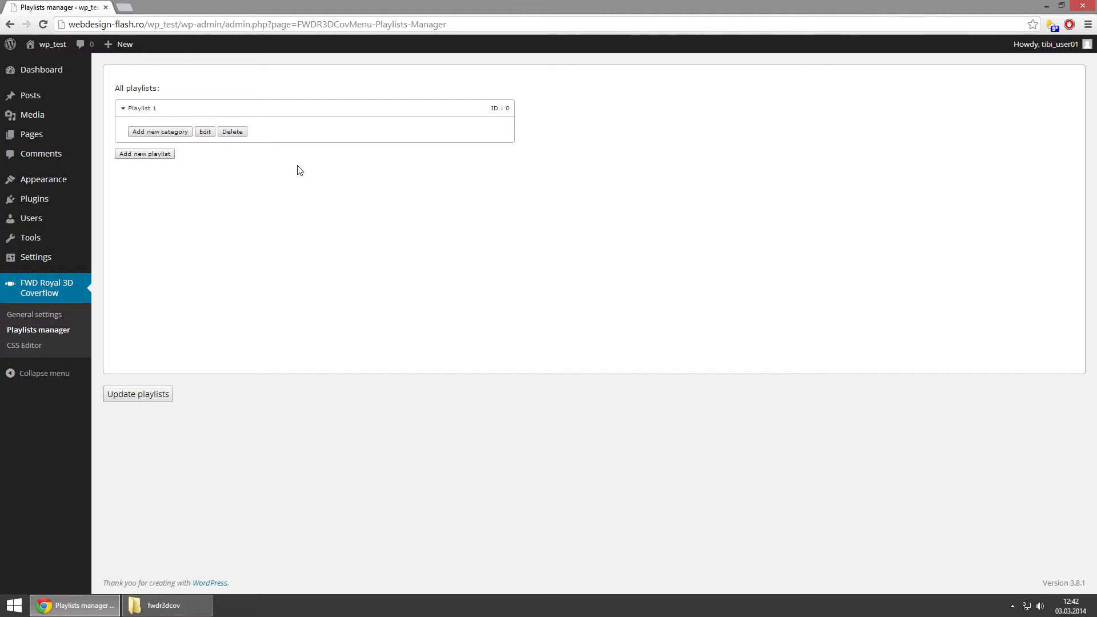
{"action": "left_click", "coordinate": [239, 133]}
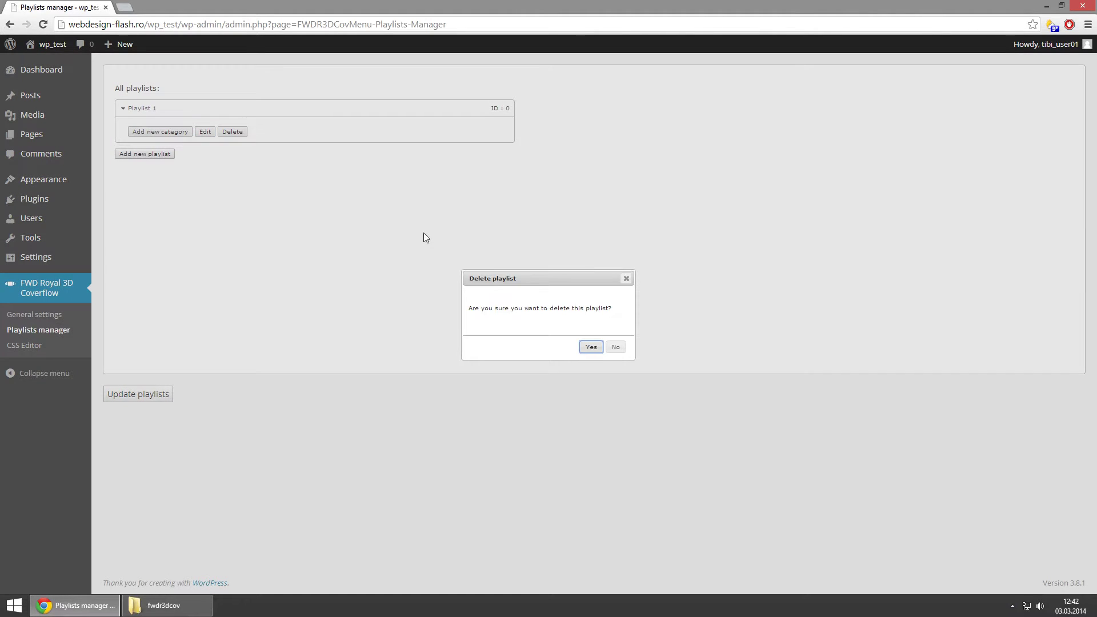
{"action": "left_click", "coordinate": [616, 347]}
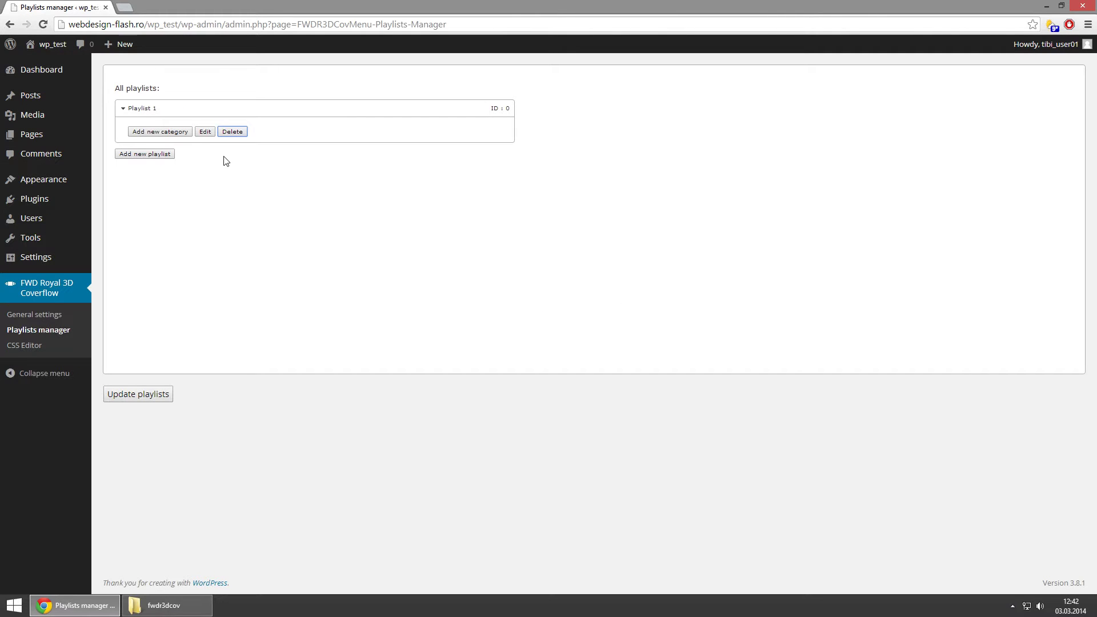
Step: Add a category named "Category" to Playlist 1 and rename it "Category 1"
{"action": "left_click", "coordinate": [164, 132]}
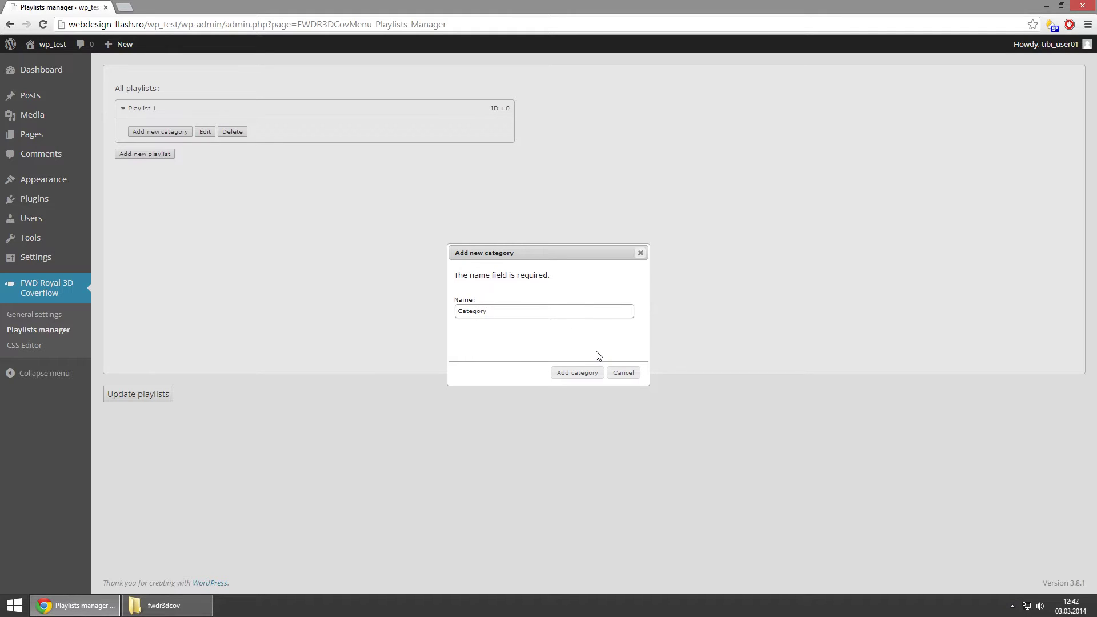
{"action": "left_click", "coordinate": [577, 372]}
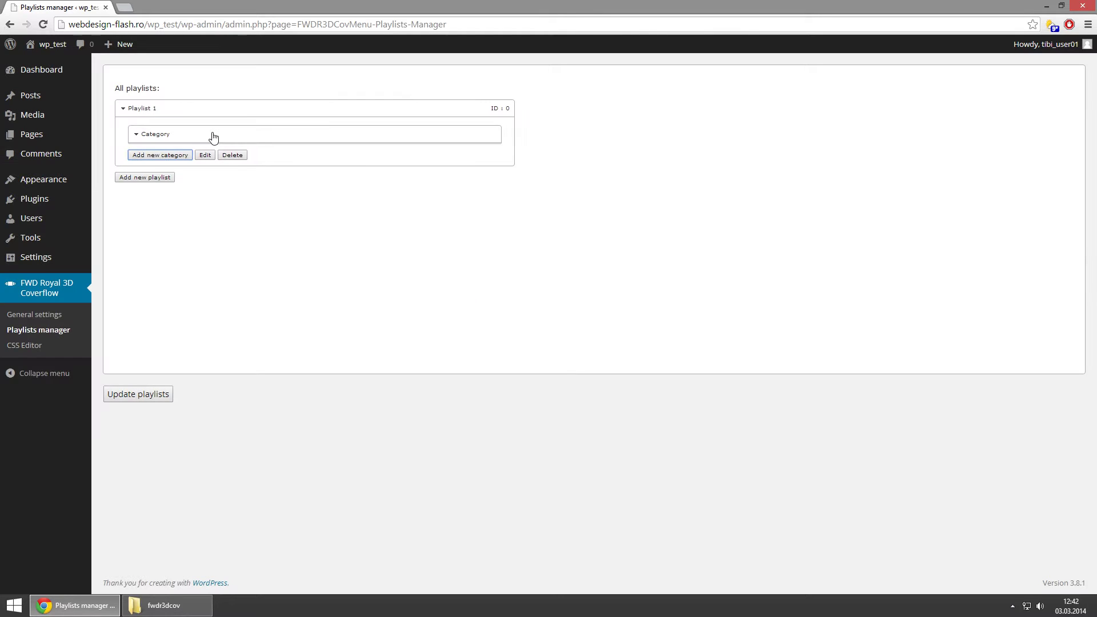
{"action": "left_click", "coordinate": [224, 160]}
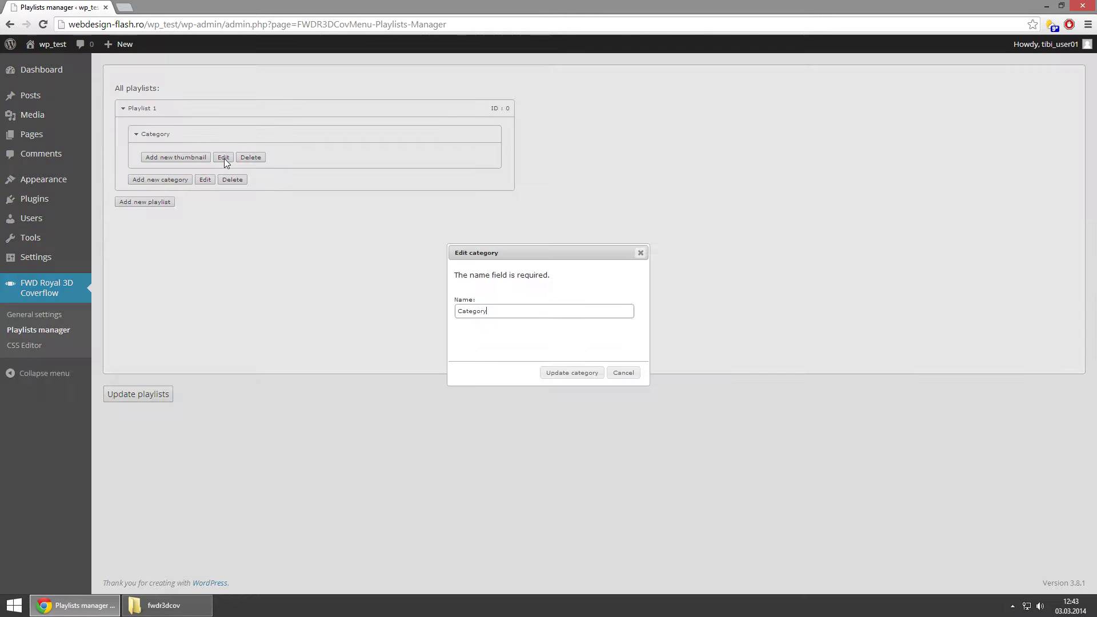
{"action": "left_click", "coordinate": [510, 311]}
{"action": "left_click", "coordinate": [573, 375]}
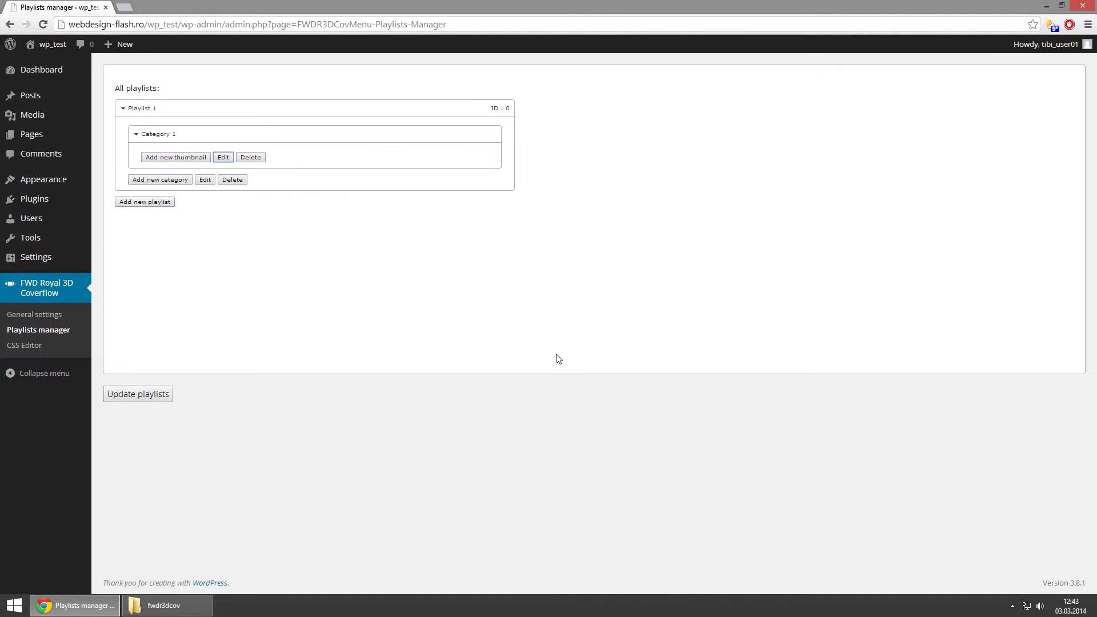
Step: Start a new thumbnail in Category 1, name it "thumb1" and assign 5.jpg from the media library as its image
{"action": "left_click", "coordinate": [175, 158]}
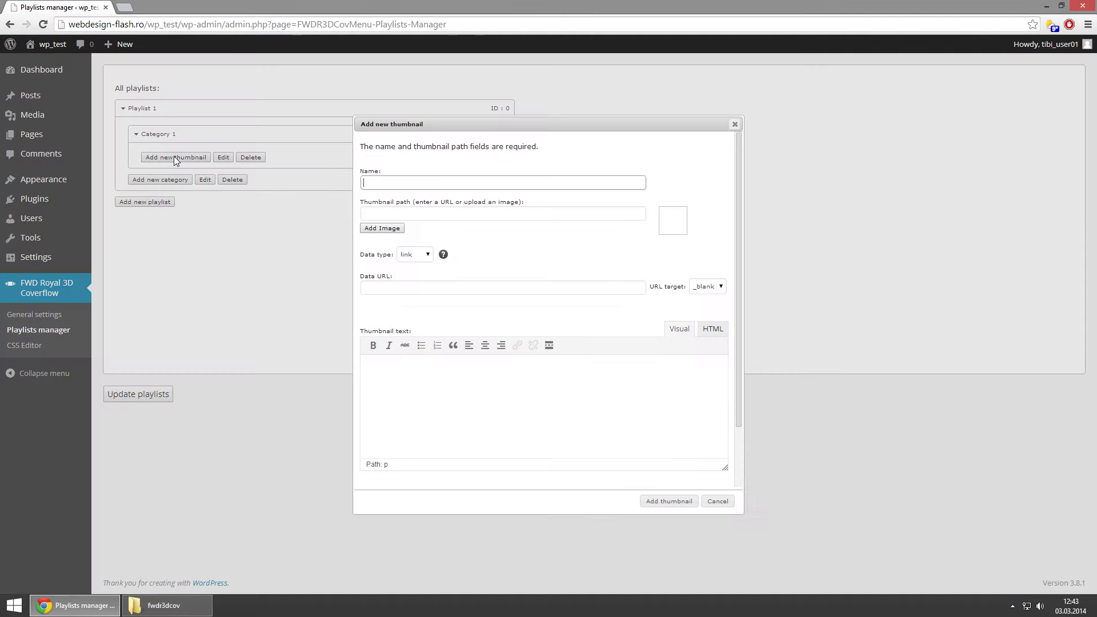
{"action": "left_click", "coordinate": [675, 507]}
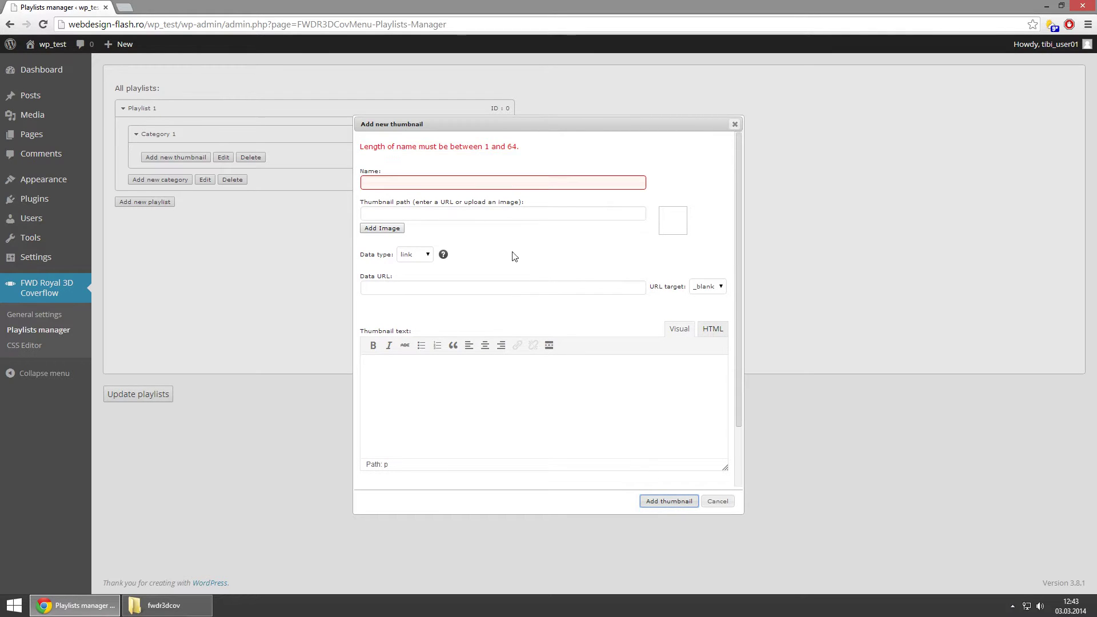
{"action": "left_click", "coordinate": [424, 181]}
{"action": "type", "text": "thumb1"}
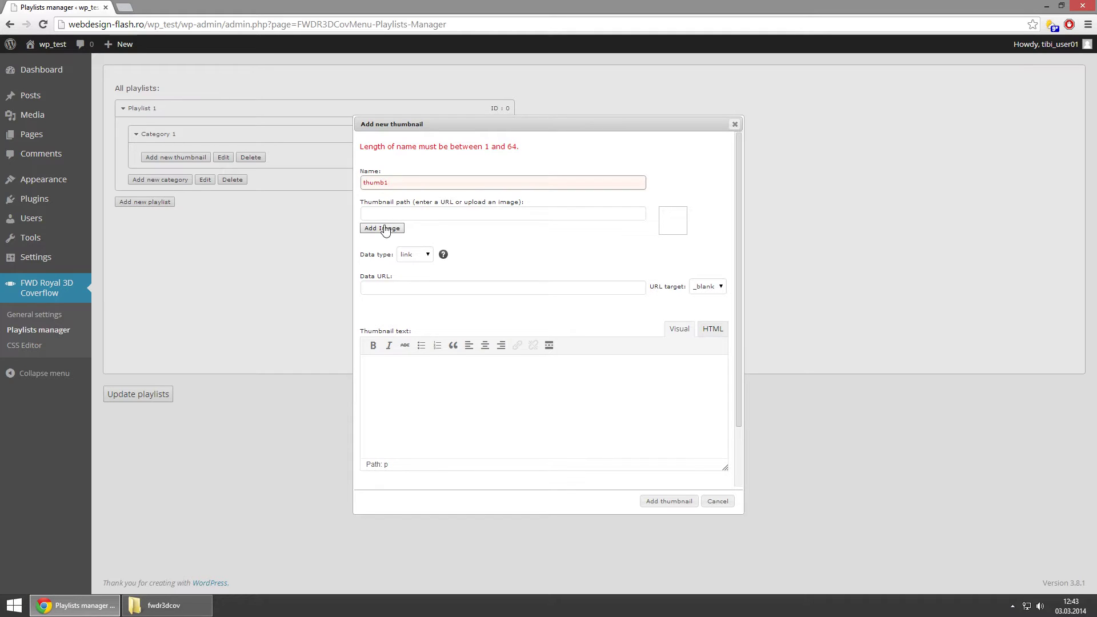
{"action": "left_click", "coordinate": [381, 228]}
{"action": "left_click", "coordinate": [59, 166]}
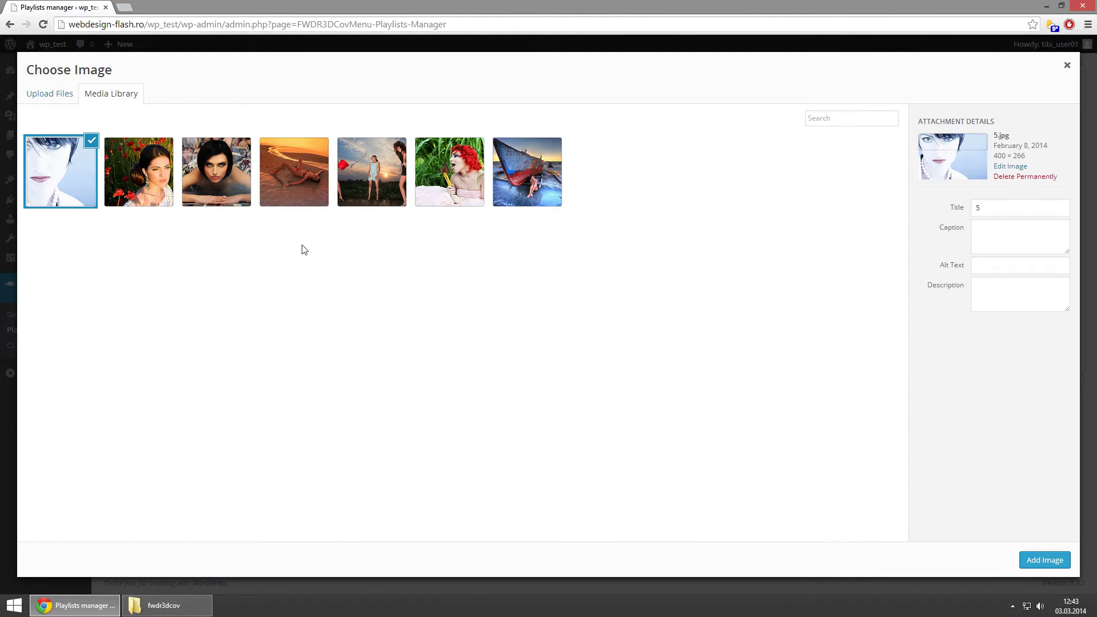
{"action": "left_click", "coordinate": [1031, 559]}
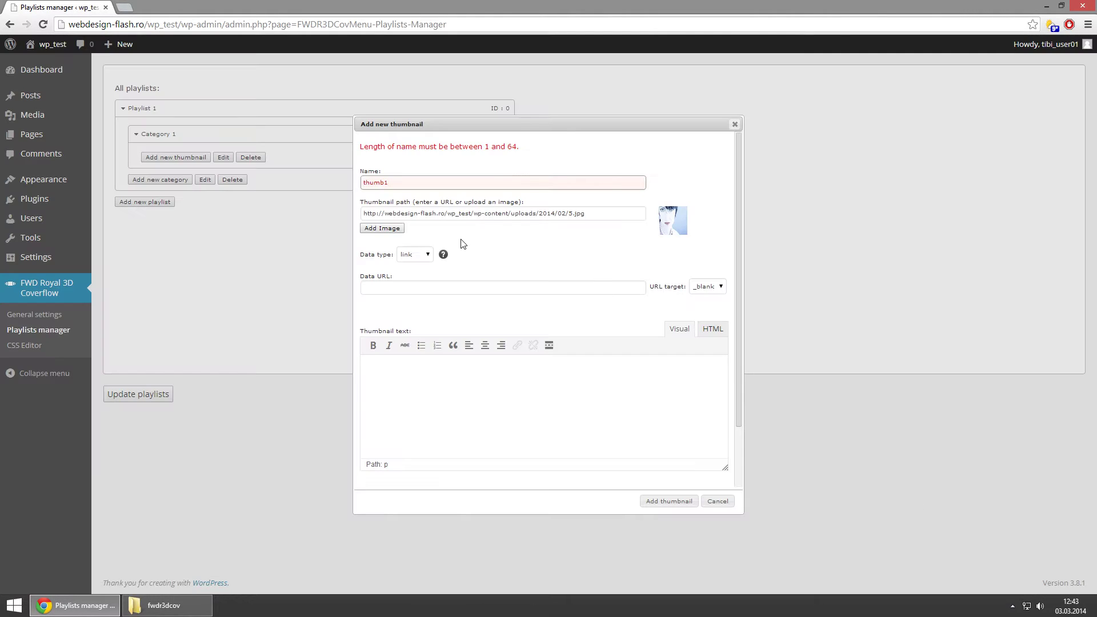
Step: Set thumb1's data type to none and enter the thumbnail text "THUMB TITLE" with "thumb custom text" on a new line
{"action": "mouse_move", "coordinate": [445, 258]}
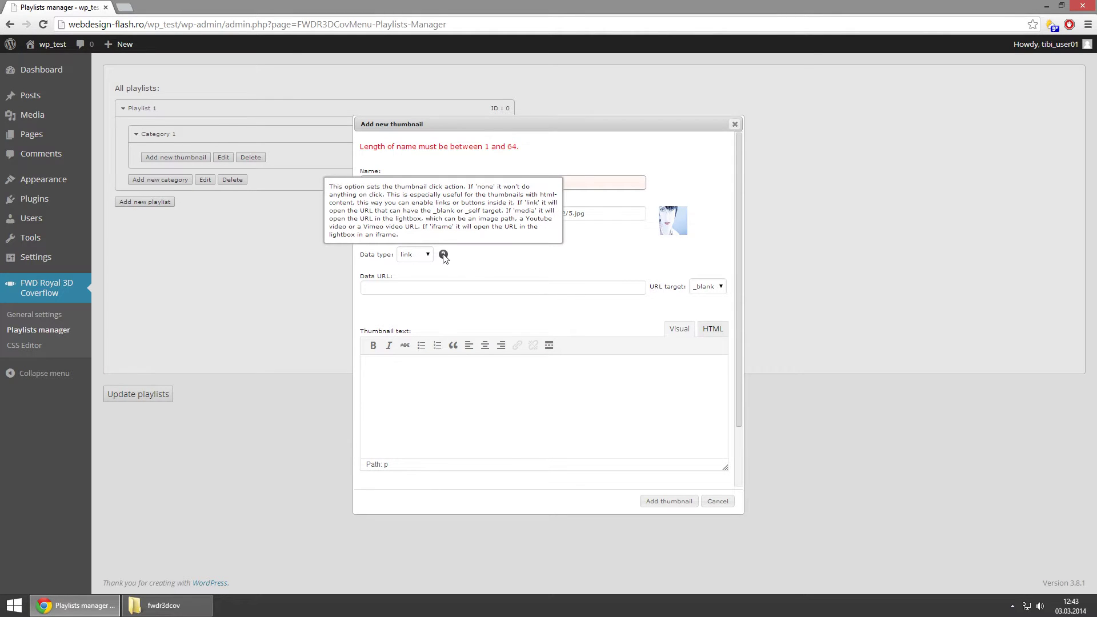
{"action": "left_click", "coordinate": [416, 256]}
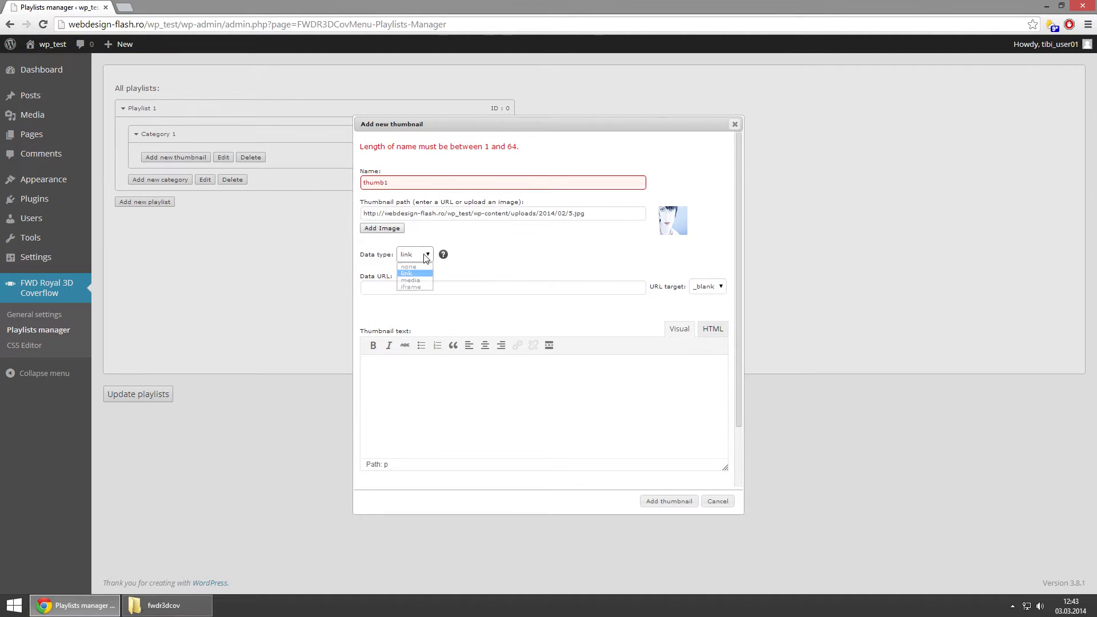
{"action": "left_click", "coordinate": [422, 267]}
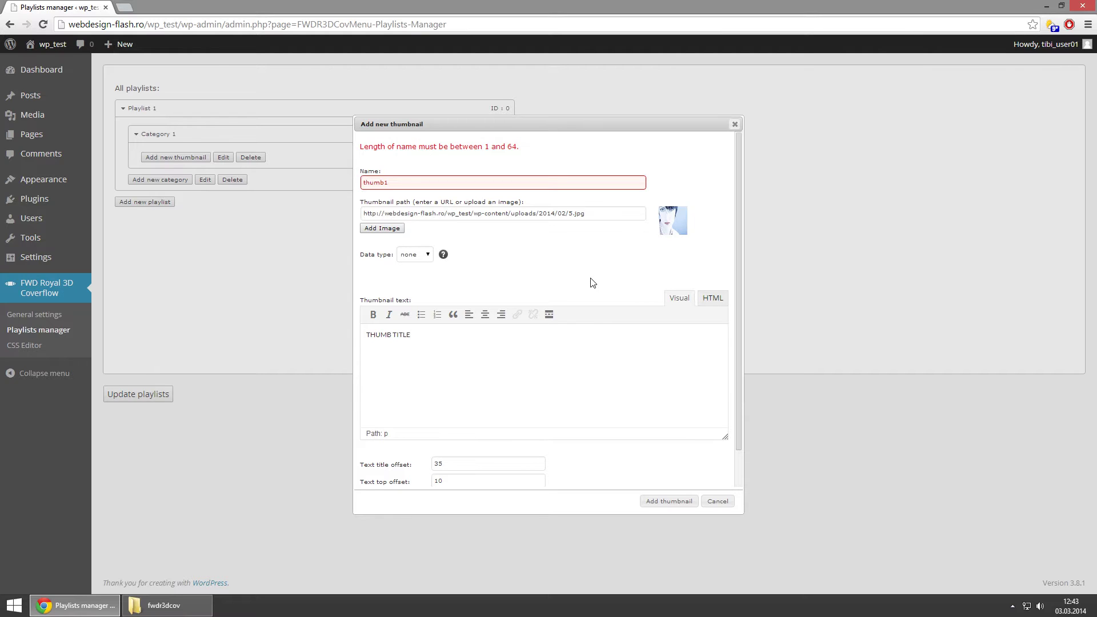
{"action": "key", "text": "Return"}
{"action": "type", "text": "thumb custom text"}
Step: In the HTML source of the thumbnail text, give the THUMB TITLE paragraph the class 'largeLabel'
{"action": "left_click", "coordinate": [719, 308]}
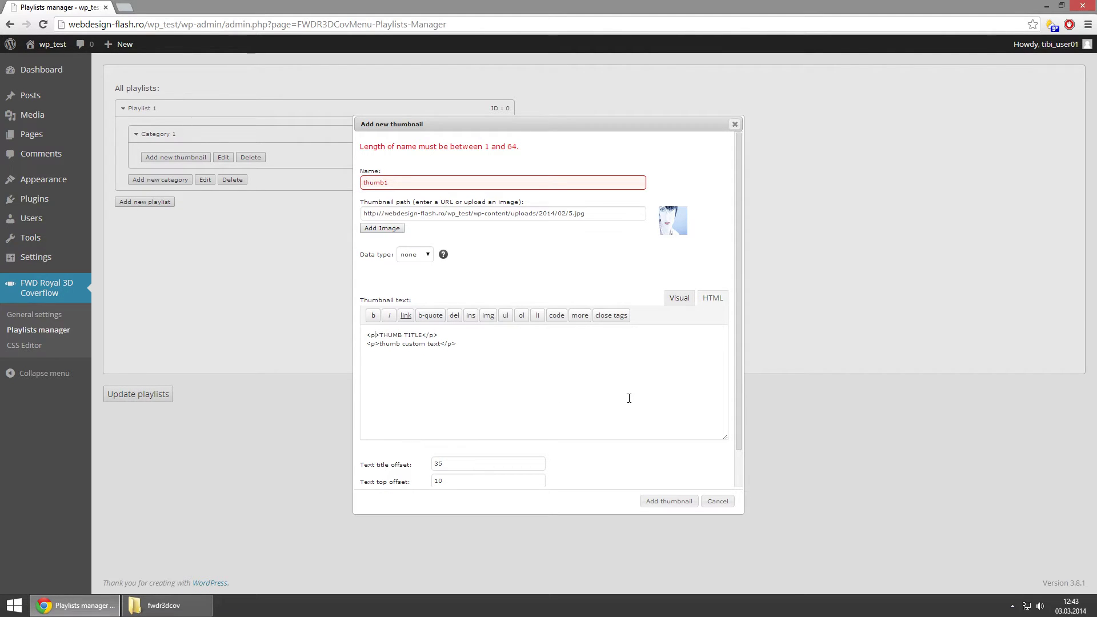
{"action": "type", "text": "class=\"smallLab"}
{"action": "key", "text": "BackSpace"}
{"action": "key", "text": "BackSpace"}
{"action": "key", "text": "BackSpace"}
{"action": "key", "text": "BackSpace"}
{"action": "key", "text": "BackSpace"}
{"action": "key", "text": "BackSpace"}
{"action": "key", "text": "BackSpace"}
{"action": "key", "text": "BackSpace"}
{"action": "type", "text": "largeLabel"}
Step: Give the "thumb custom text" paragraph the class 'smallLabel' and add the thumbnail to Category 1
{"action": "left_click", "coordinate": [376, 343]}
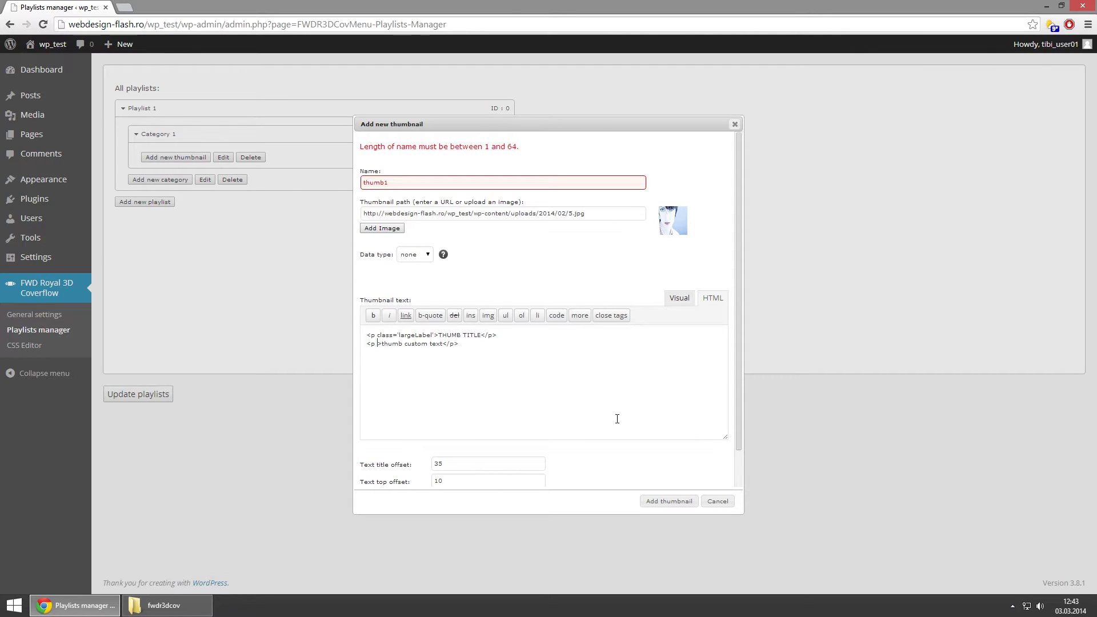
{"action": "type", "text": "class="}
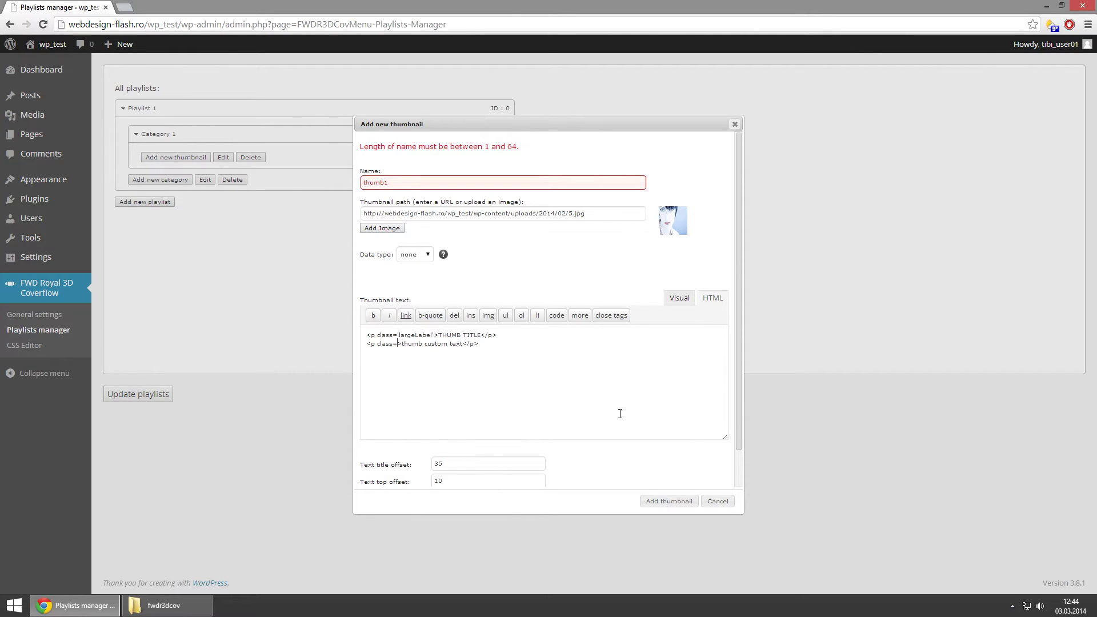
{"action": "type", "text": "''"}
{"action": "key", "text": "Left"}
{"action": "type", "text": "smallL"}
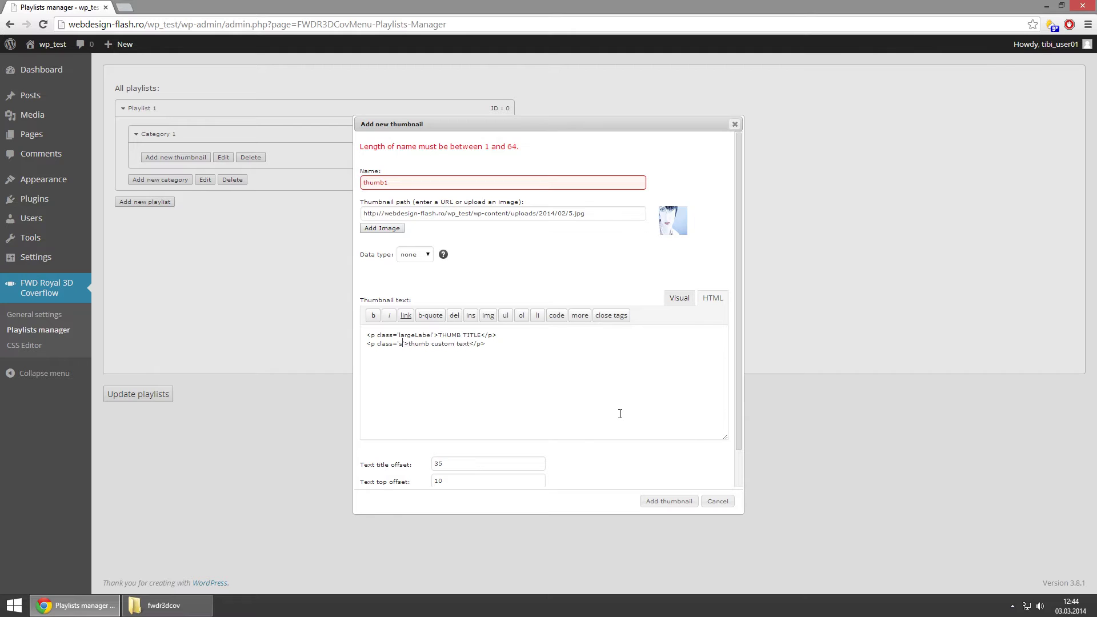
{"action": "type", "text": "abel"}
{"action": "left_click", "coordinate": [678, 299]}
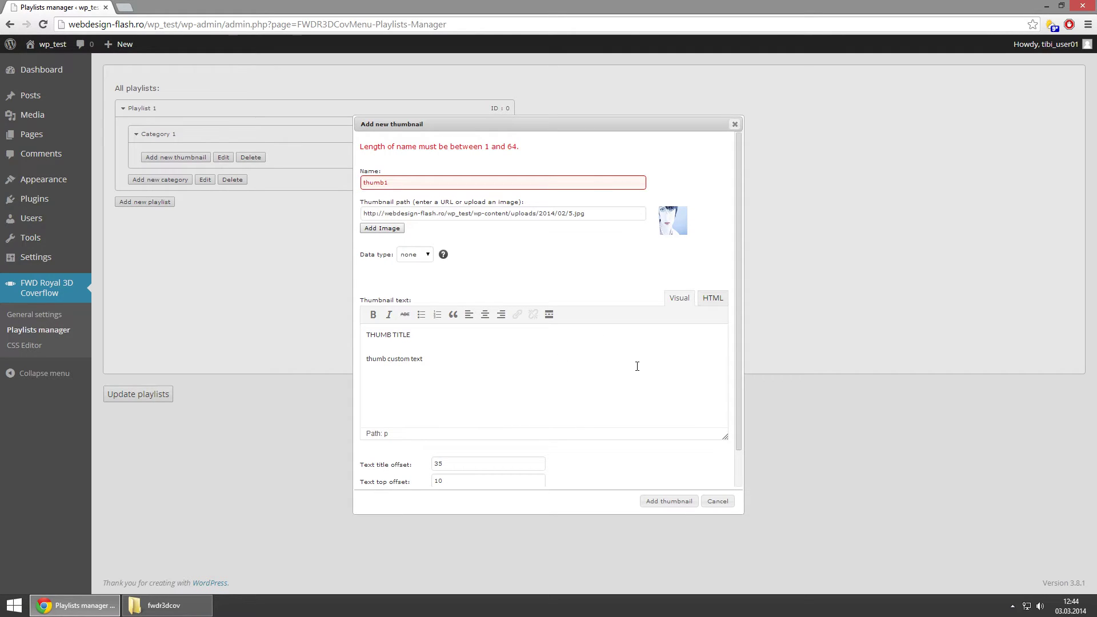
{"action": "left_click", "coordinate": [669, 501]}
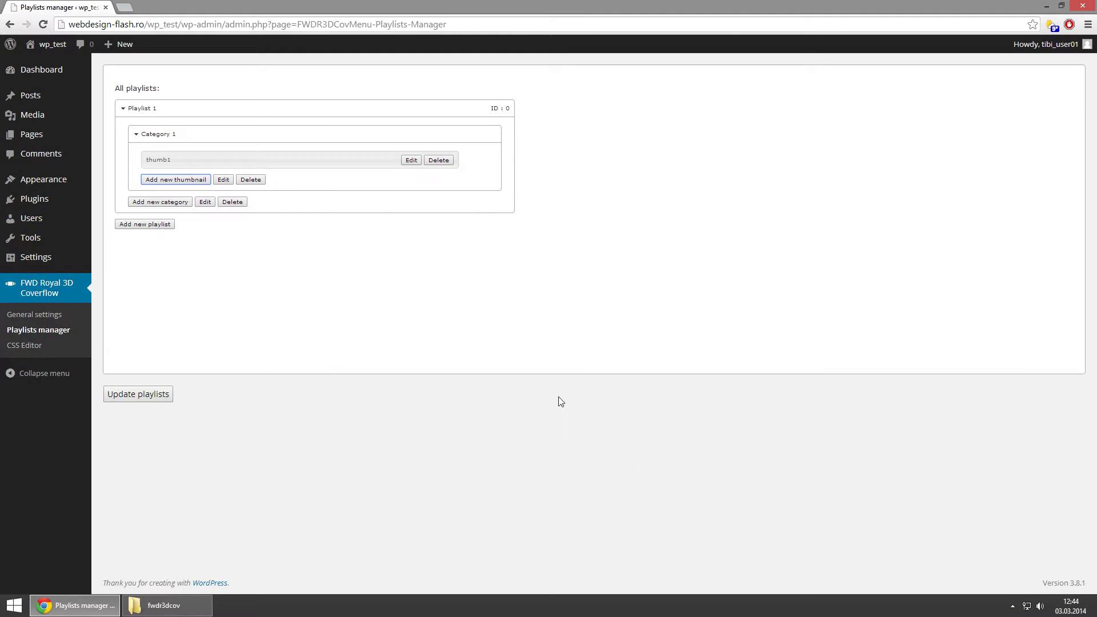
Step: Review thumb1's settings, including its text offsets, in the edit dialog and close it without changes
{"action": "left_click", "coordinate": [408, 164]}
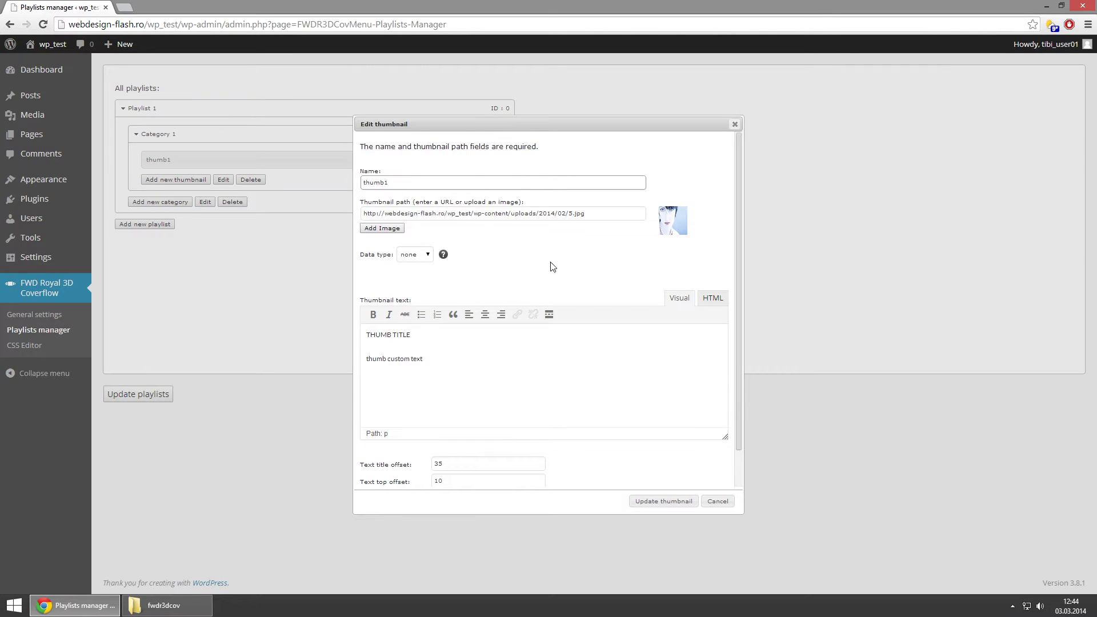
{"action": "scroll", "coordinate": [619, 383], "scroll_direction": "down", "scroll_amount": 1}
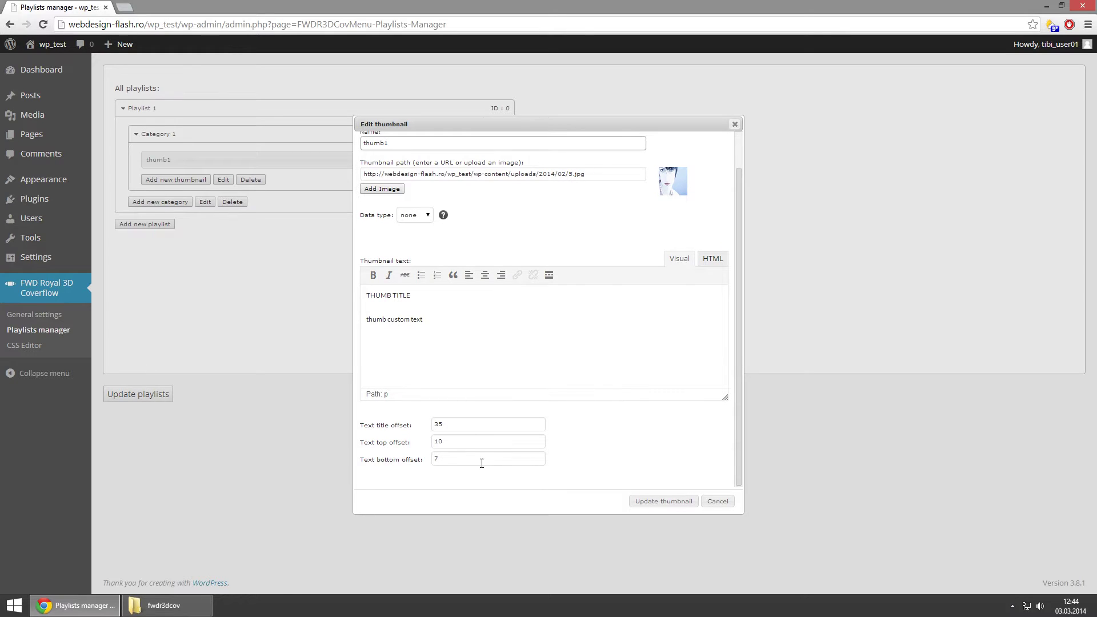
{"action": "scroll", "coordinate": [607, 428], "scroll_direction": "up", "scroll_amount": 1}
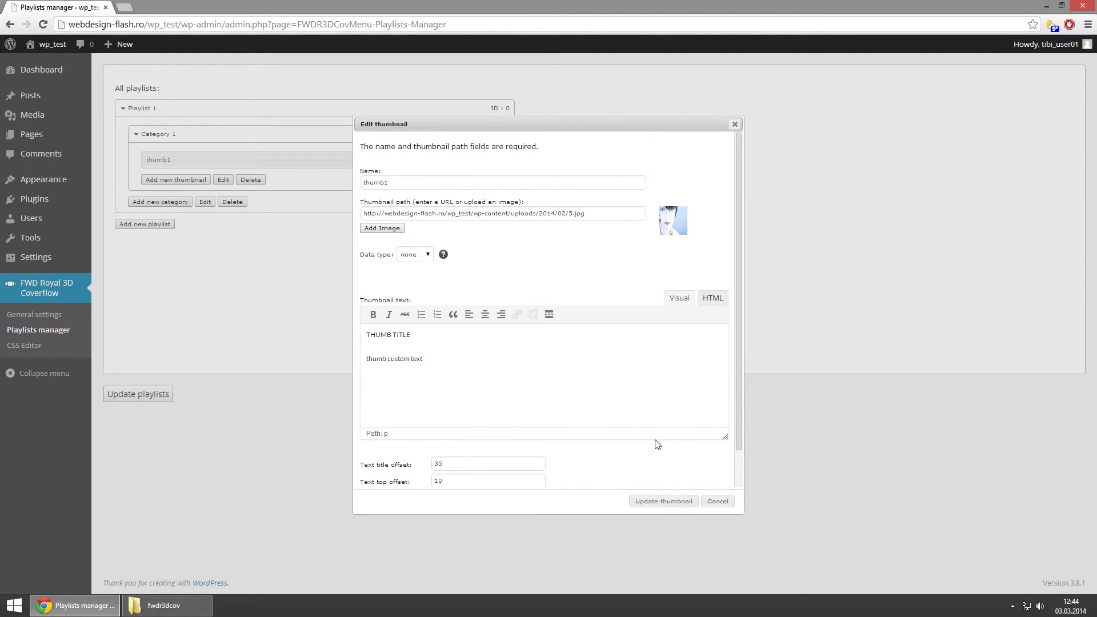
{"action": "left_click", "coordinate": [719, 503]}
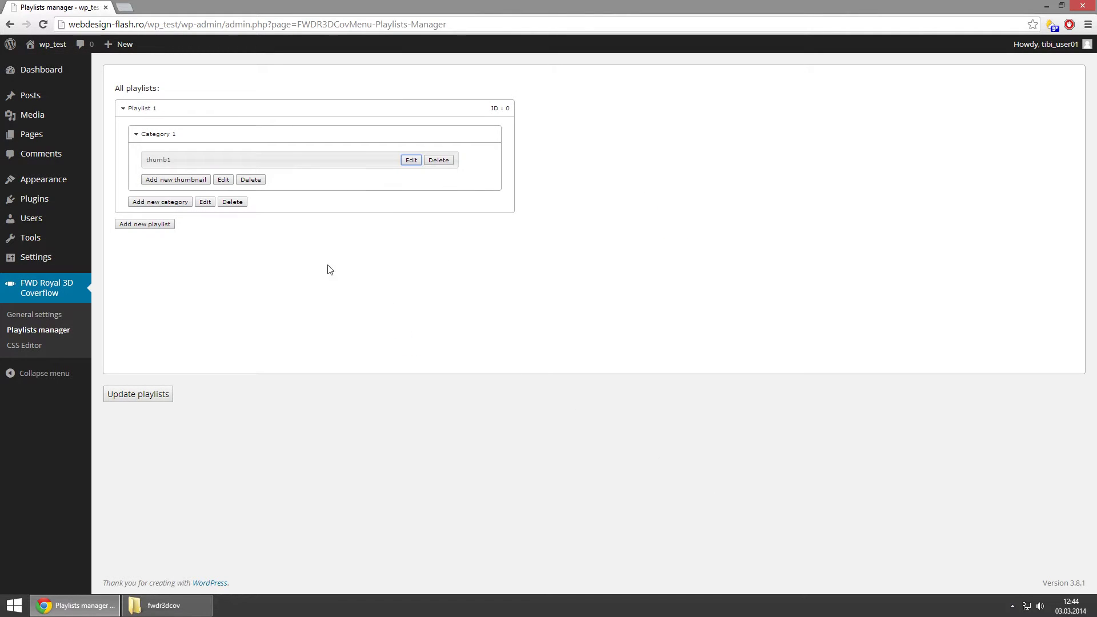
Step: Start a new thumbnail in Category 1 named "thumb2" and assign 4.jpg from the media library as its image
{"action": "left_click", "coordinate": [182, 180]}
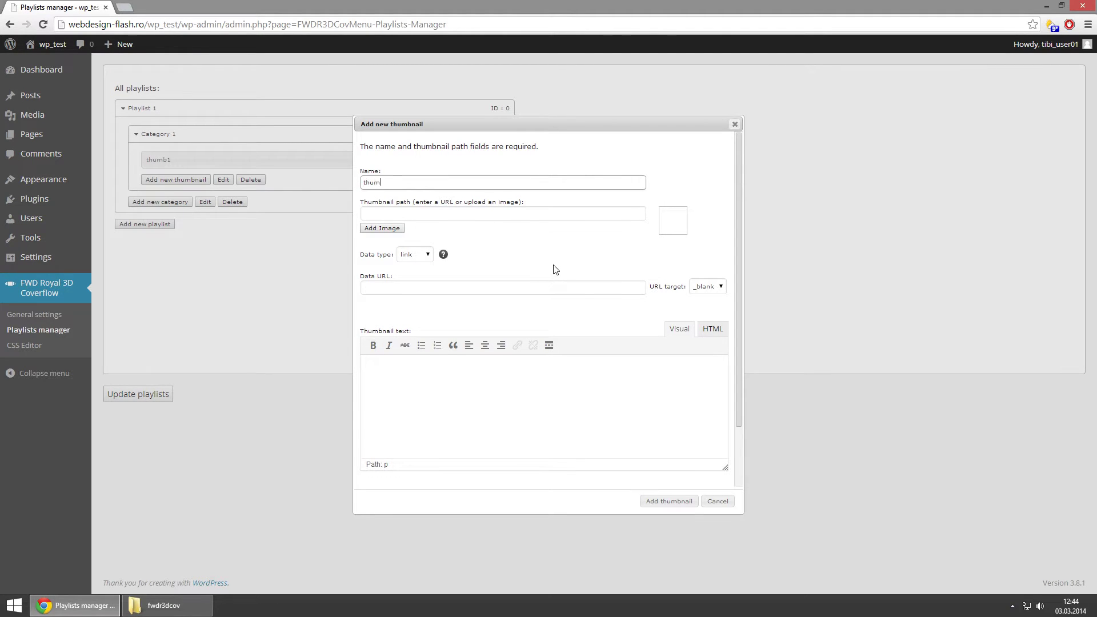
{"action": "left_click", "coordinate": [414, 218]}
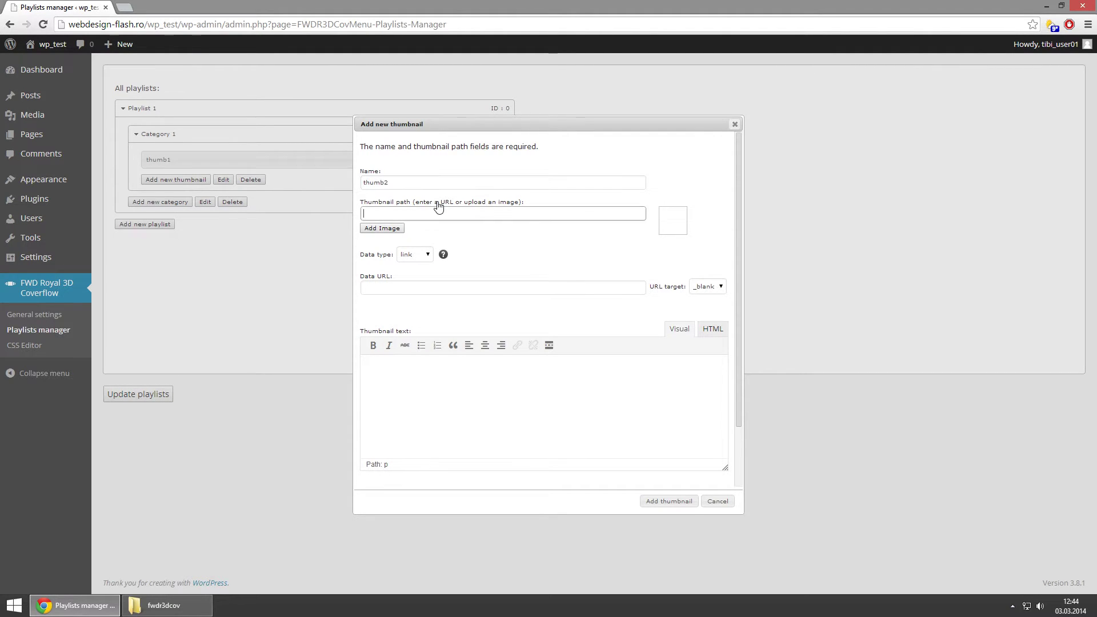
{"action": "left_click", "coordinate": [382, 229]}
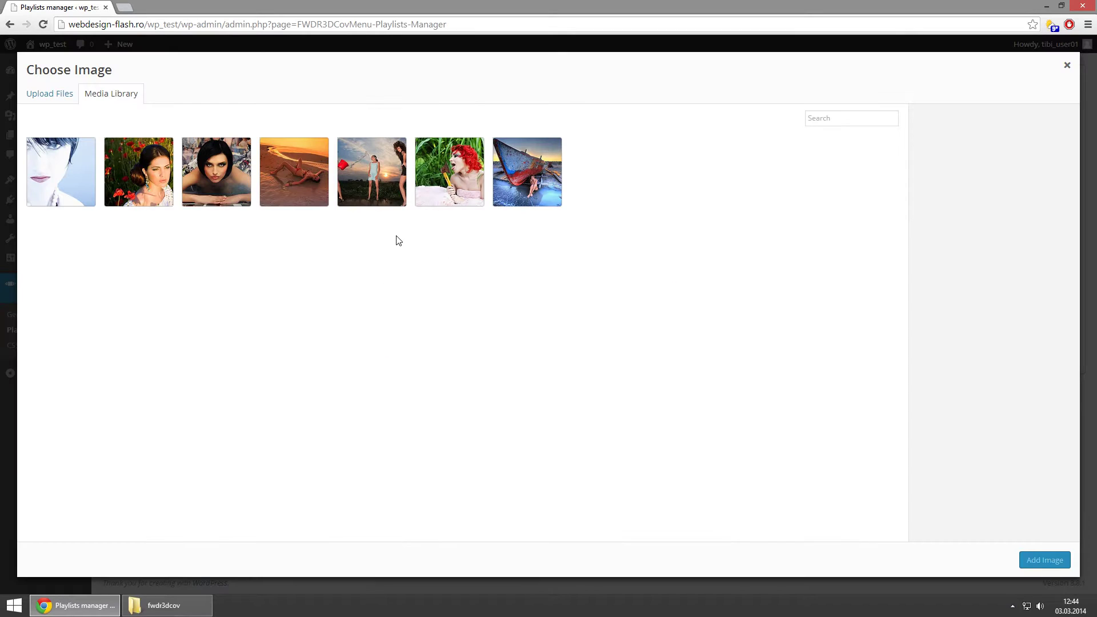
{"action": "left_click", "coordinate": [138, 171]}
{"action": "left_click", "coordinate": [1045, 561]}
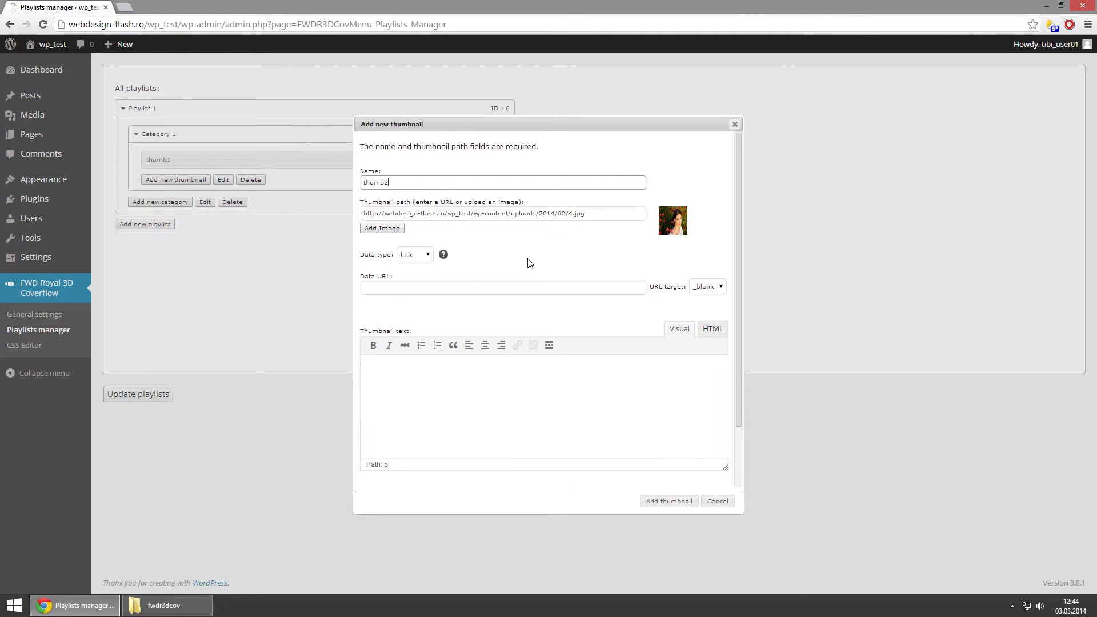
{"action": "left_click", "coordinate": [521, 287]}
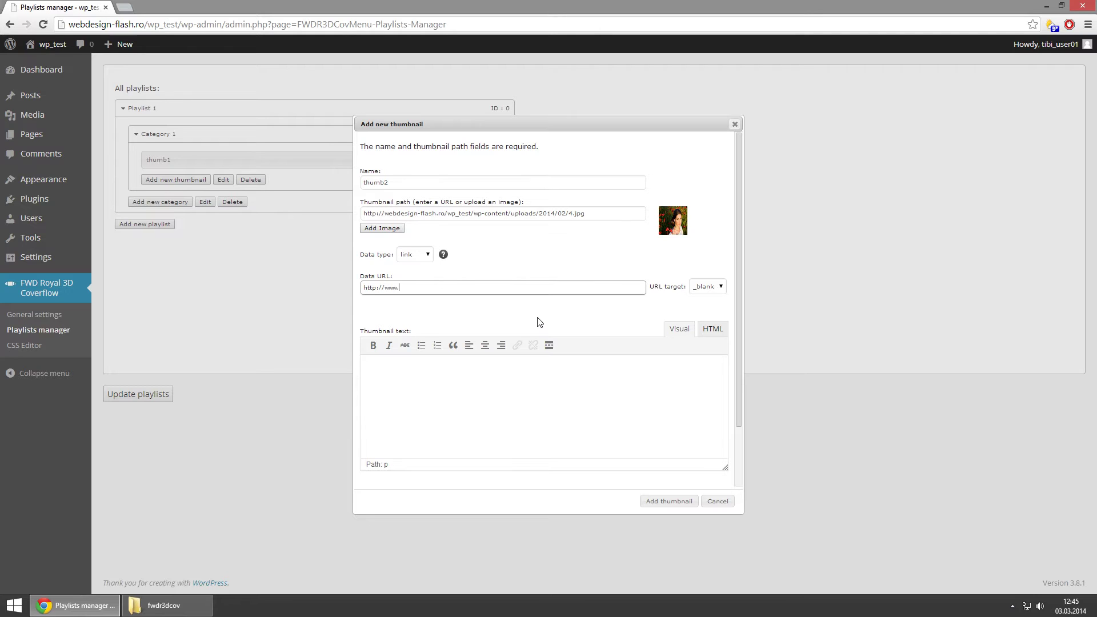
{"action": "type", "text": "google.com"}
{"action": "left_click", "coordinate": [560, 314]}
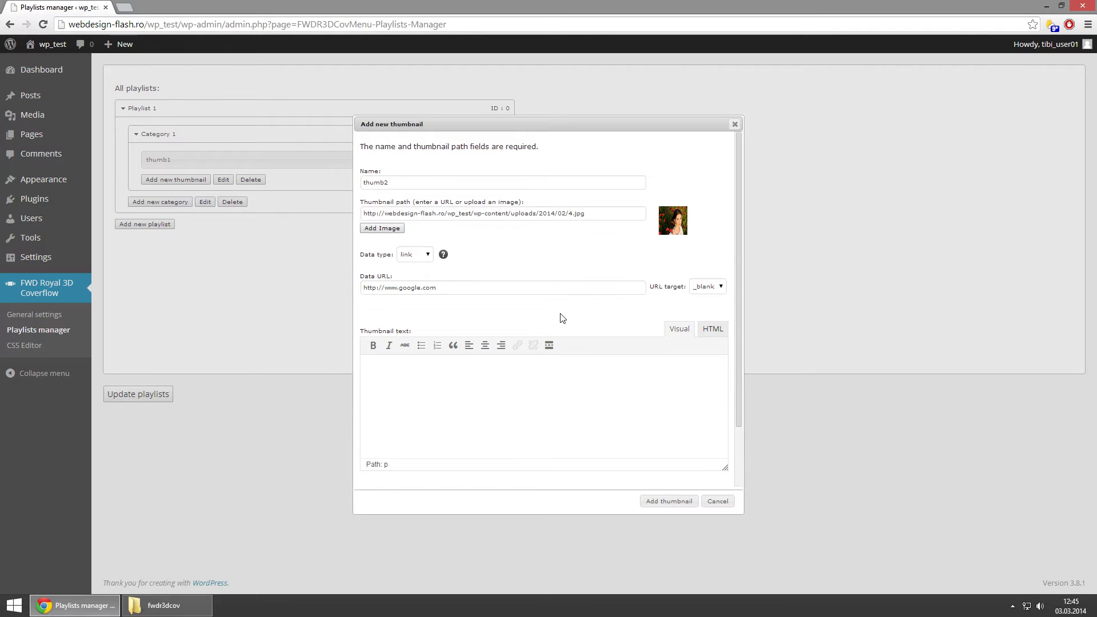
{"action": "left_click", "coordinate": [721, 288]}
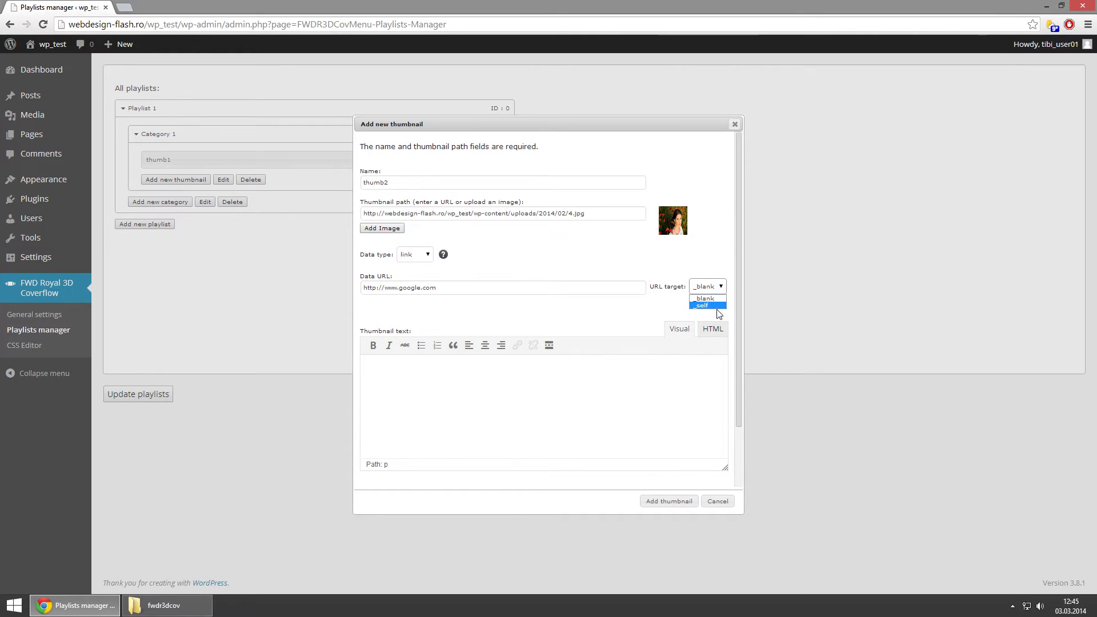
{"action": "left_click", "coordinate": [616, 310]}
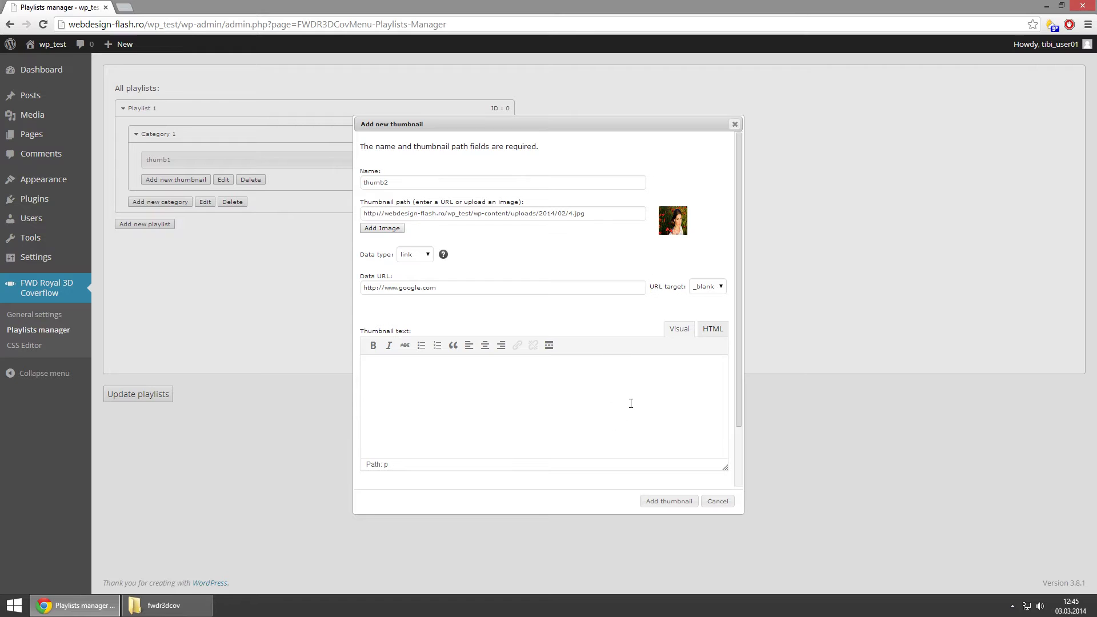
Step: Enter thumb2's HTML text with a largeLabel paragraph "THUMB TITLE" and a smallLabel paragraph "thumb custom text", and add the thumbnail
{"action": "scroll", "coordinate": [662, 386], "scroll_direction": "down", "scroll_amount": 2}
{"action": "scroll", "coordinate": [662, 387], "scroll_direction": "up", "scroll_amount": 2}
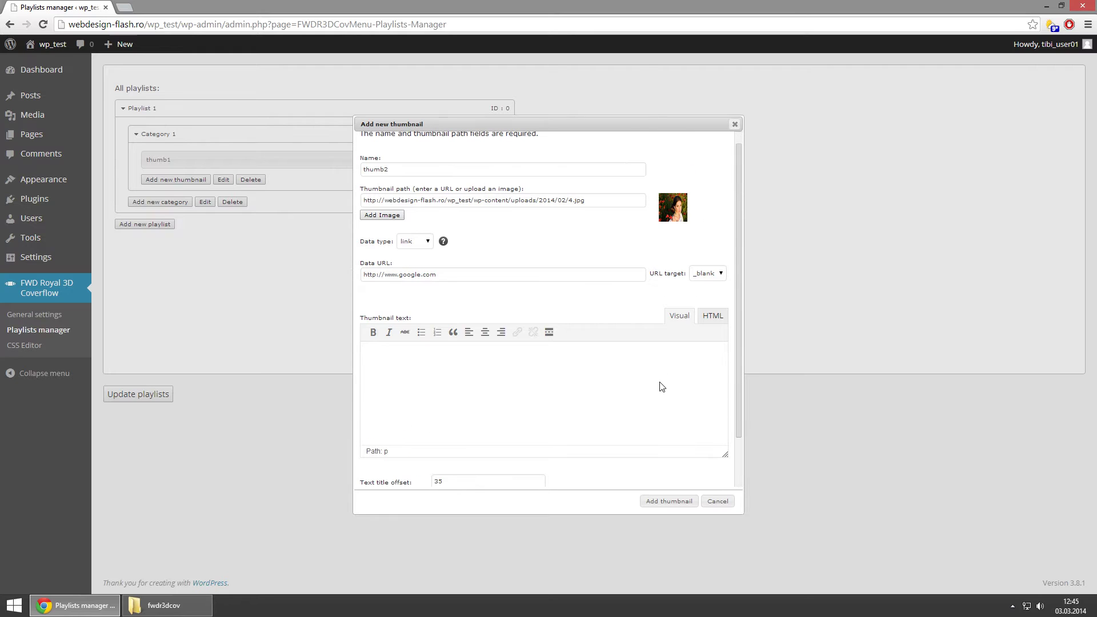
{"action": "left_click", "coordinate": [714, 318]}
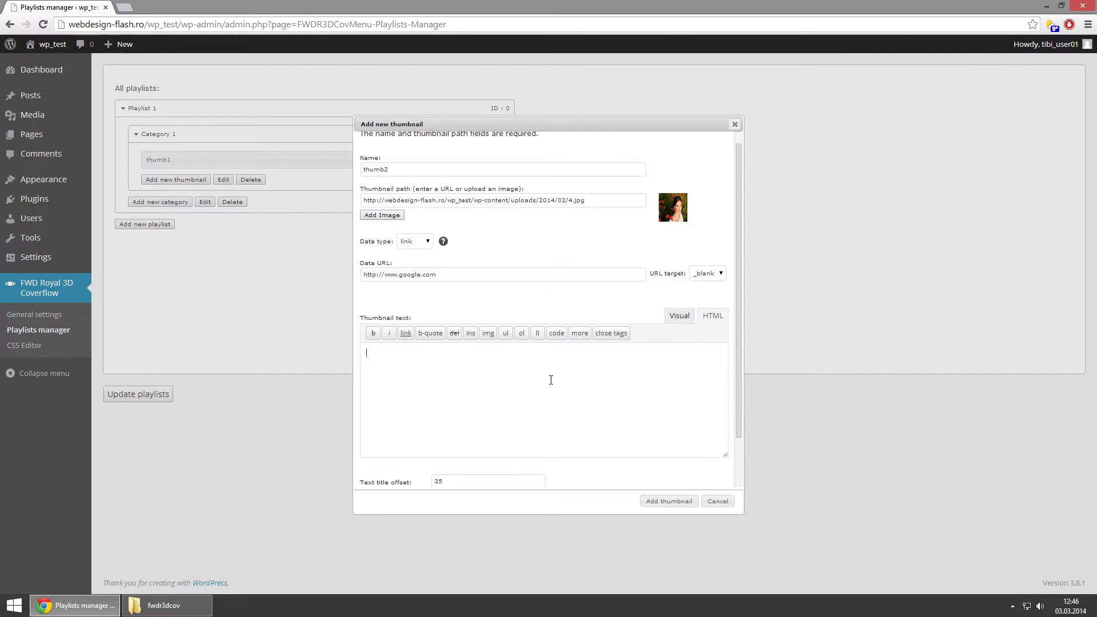
{"action": "type", "text": "<p class=\"largeLabel\">THUMB TITLE</p> <p class=\"smallLabel\">thumb custom text</p>"}
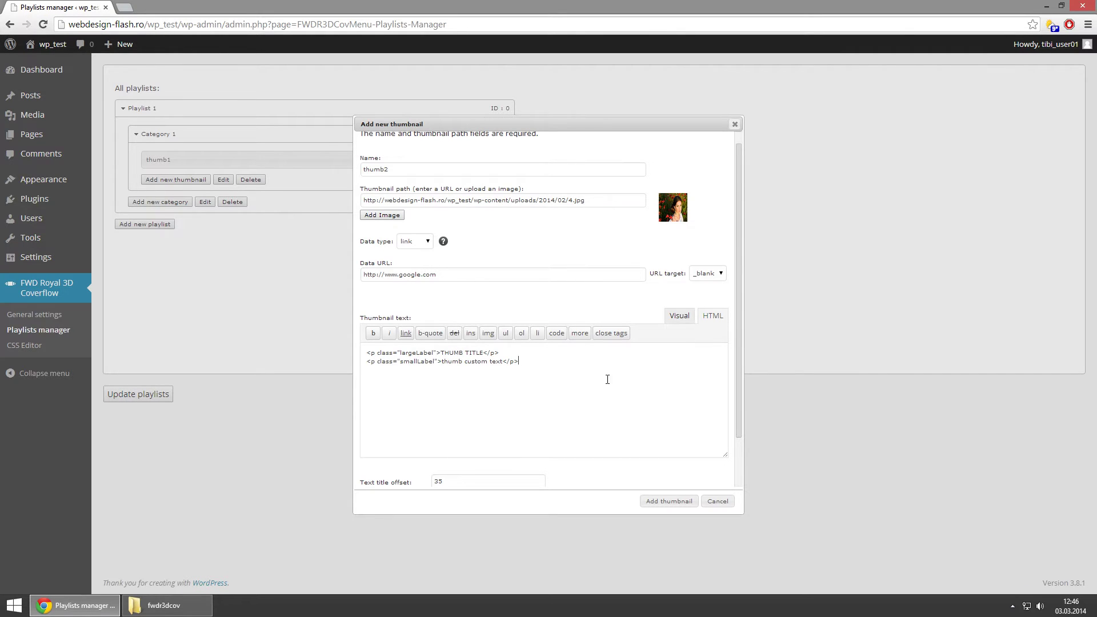
{"action": "left_click", "coordinate": [657, 502]}
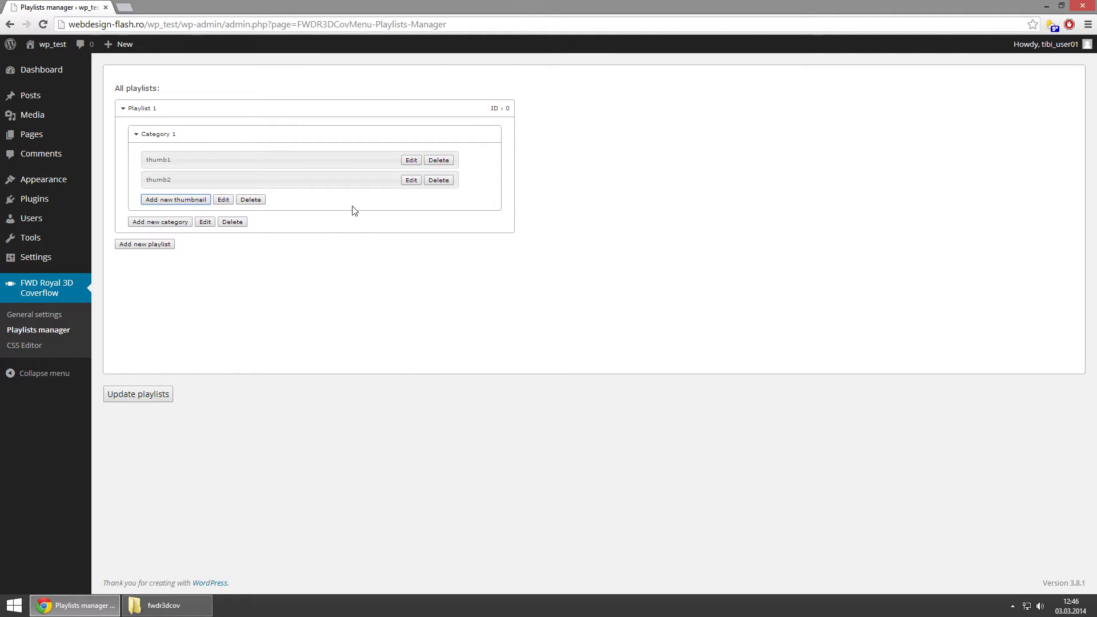
Step: Start a new thumbnail in Category 1 named "thumb3" and assign 3.jpg from the media library as its image
{"action": "left_click", "coordinate": [182, 200]}
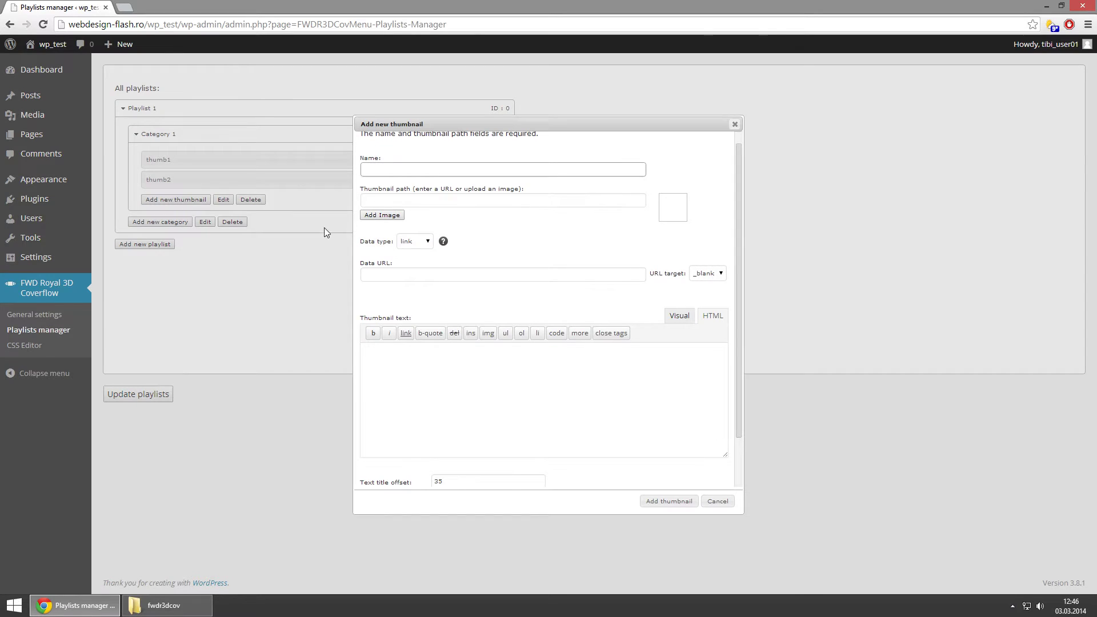
{"action": "type", "text": "thumb3"}
{"action": "left_click", "coordinate": [384, 215]}
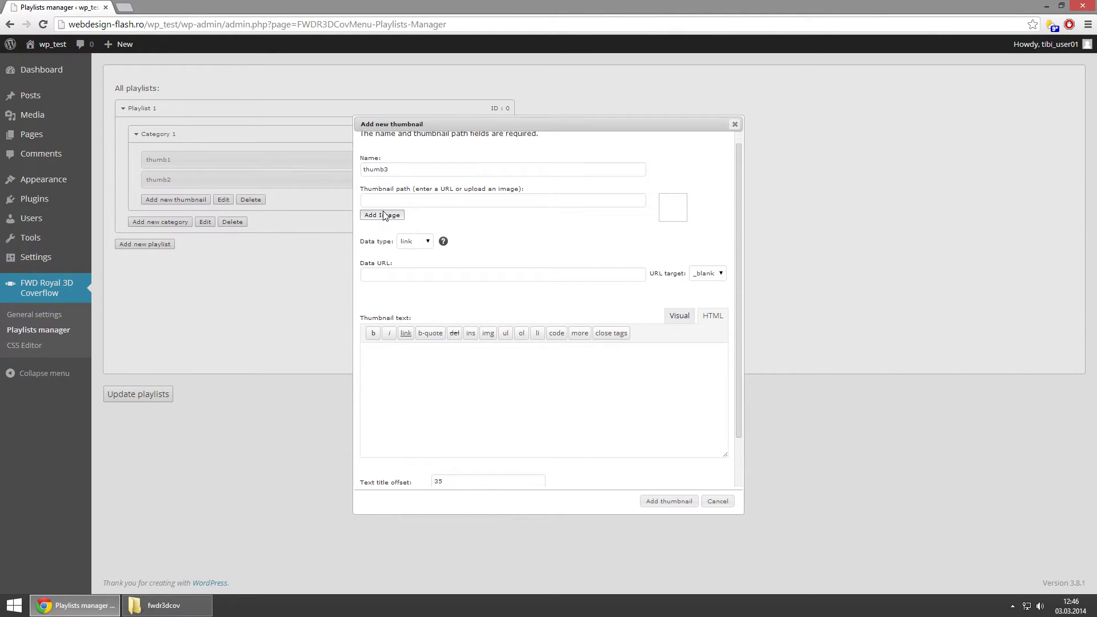
{"action": "left_click", "coordinate": [211, 170]}
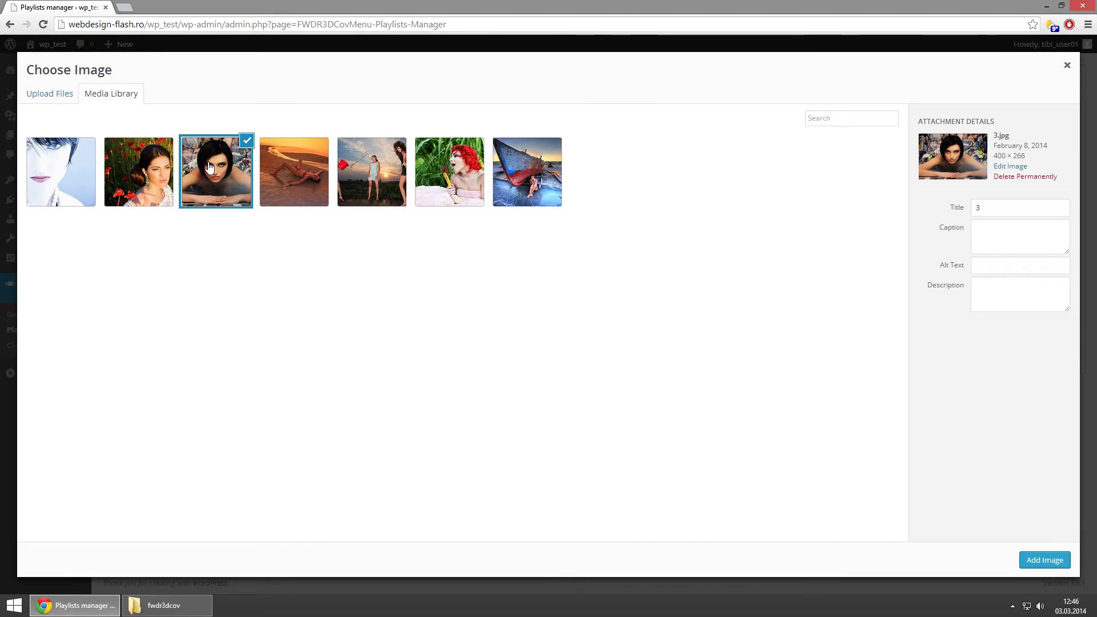
{"action": "left_click", "coordinate": [1036, 562]}
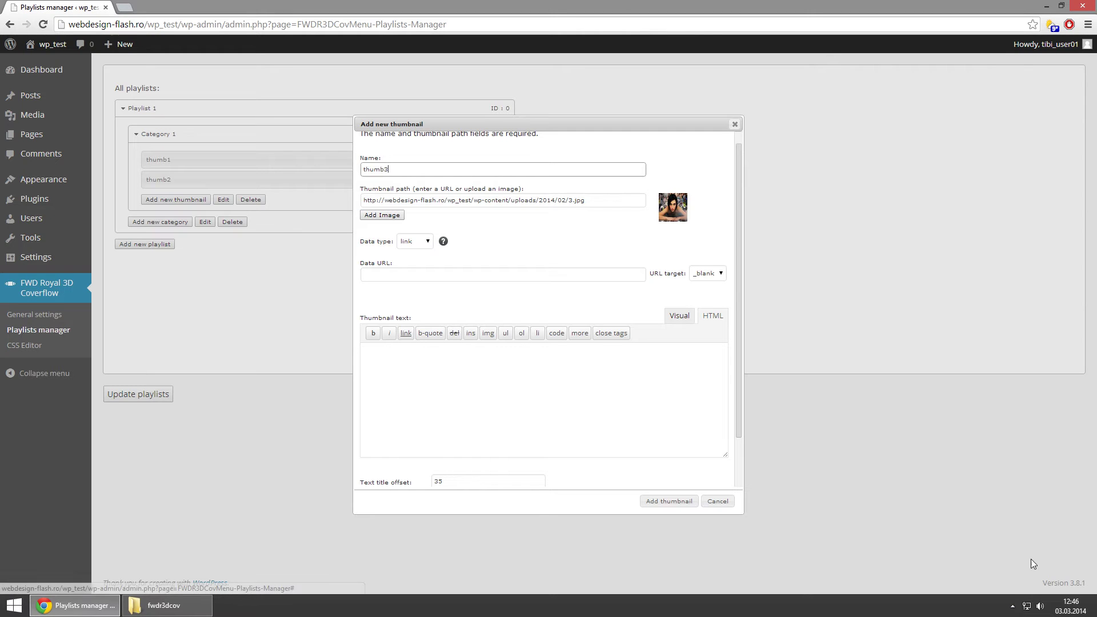
Step: Set thumb3's data type to media and choose 10.jpg from the media library as its data URL
{"action": "left_click", "coordinate": [428, 244]}
{"action": "left_click", "coordinate": [421, 266]}
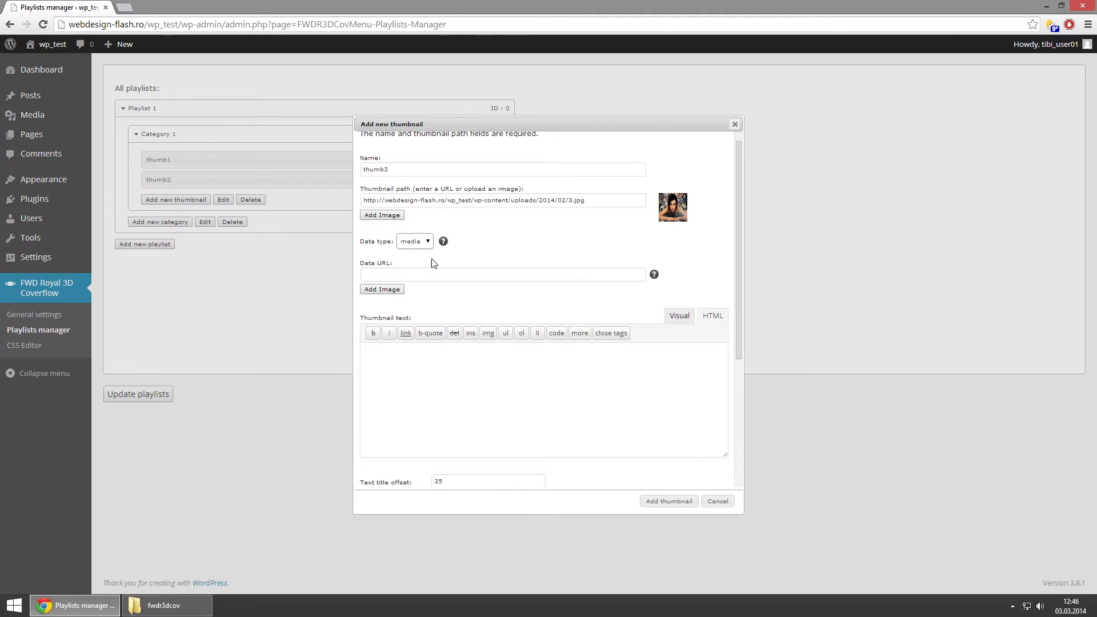
{"action": "mouse_move", "coordinate": [655, 276]}
{"action": "left_click", "coordinate": [398, 290]}
{"action": "left_click", "coordinate": [517, 190]}
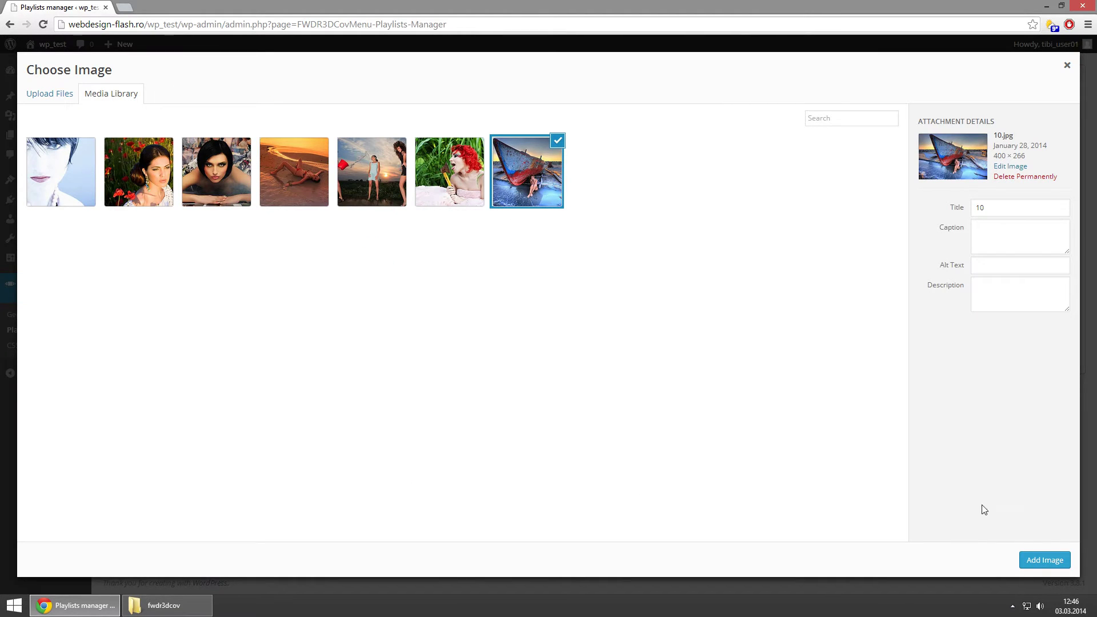
{"action": "left_click", "coordinate": [1045, 560]}
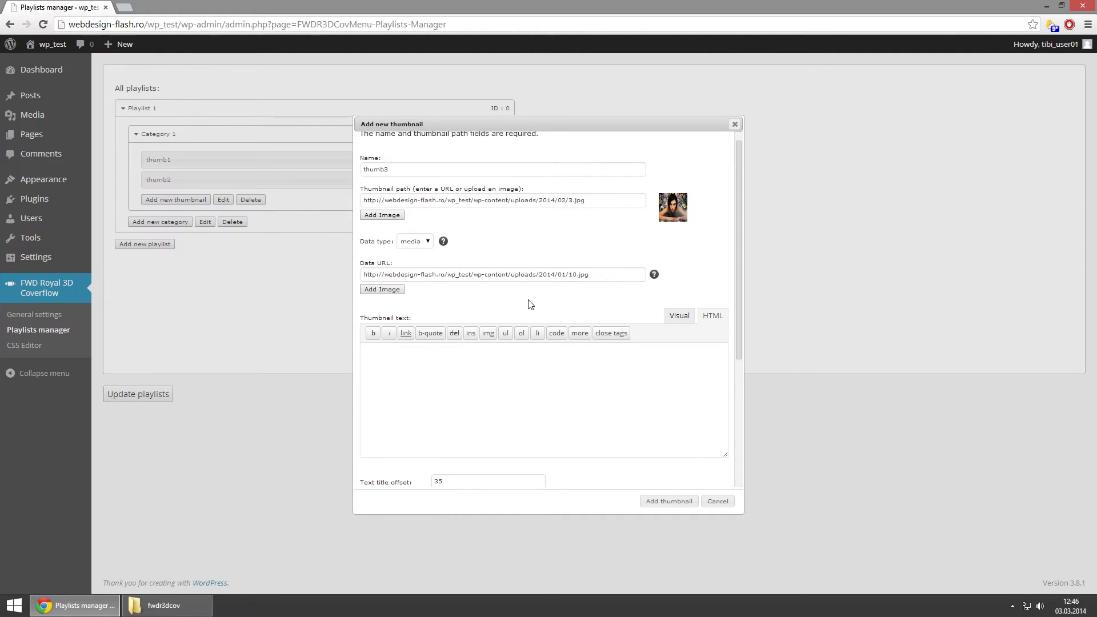
Step: Enter thumb3's HTML text with a largeLabel paragraph "THUMB TITLE" and a smallLabel paragraph "thumb custom text", and add the thumbnail
{"action": "left_click", "coordinate": [544, 377]}
{"action": "type", "text": "<p class=\"largeLabel\">THUMB TITLE</p> <p class=\"smallLabel\">thumb custom text</p>"}
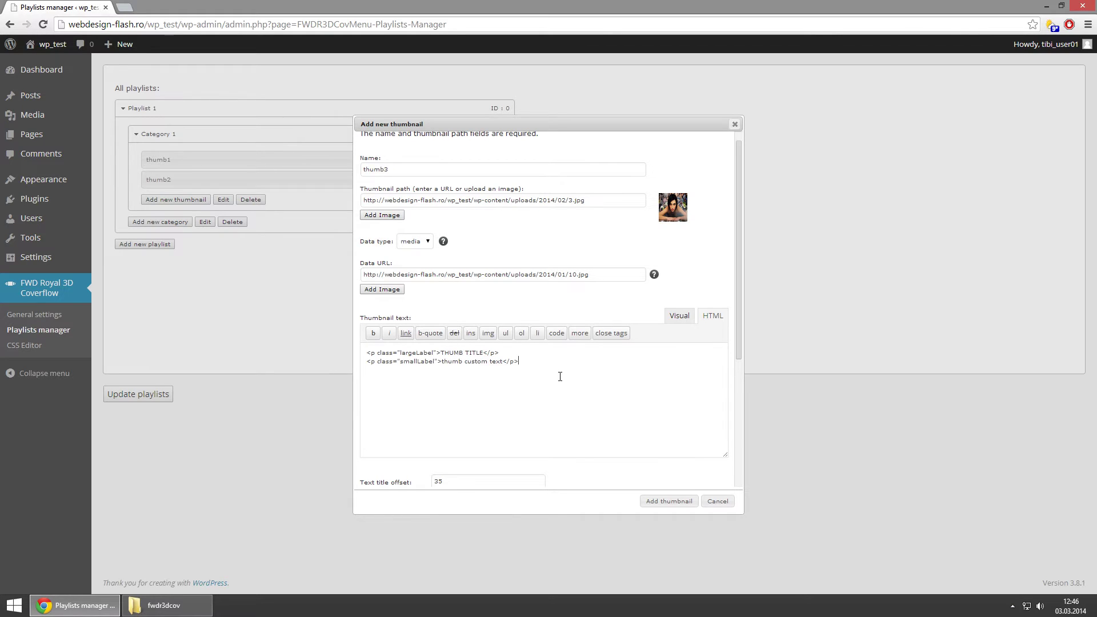
{"action": "left_click", "coordinate": [660, 508]}
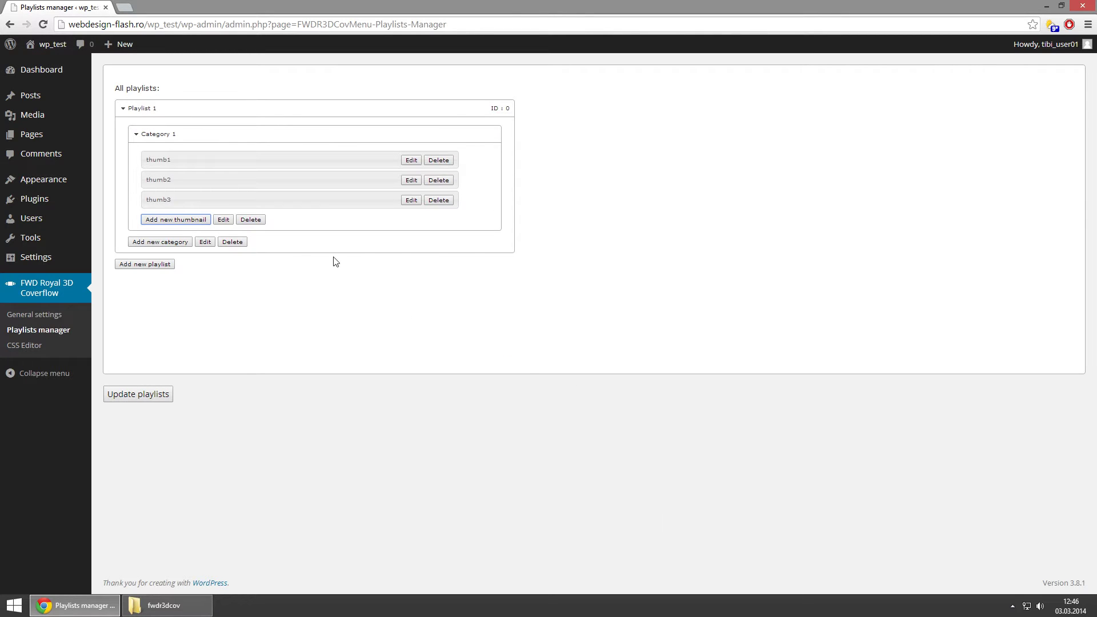
Step: Start a new thumbnail in Category 1 named "thumb4" and assign 2.jpg from the media library as its image
{"action": "left_click", "coordinate": [191, 220]}
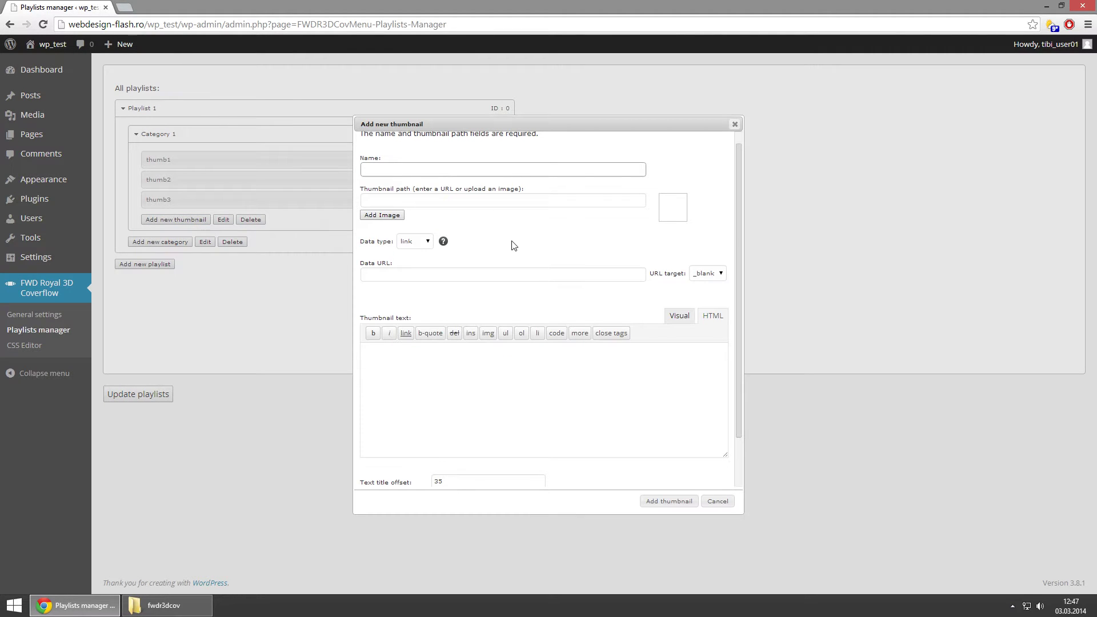
{"action": "type", "text": "thumb4"}
{"action": "left_click", "coordinate": [388, 217]}
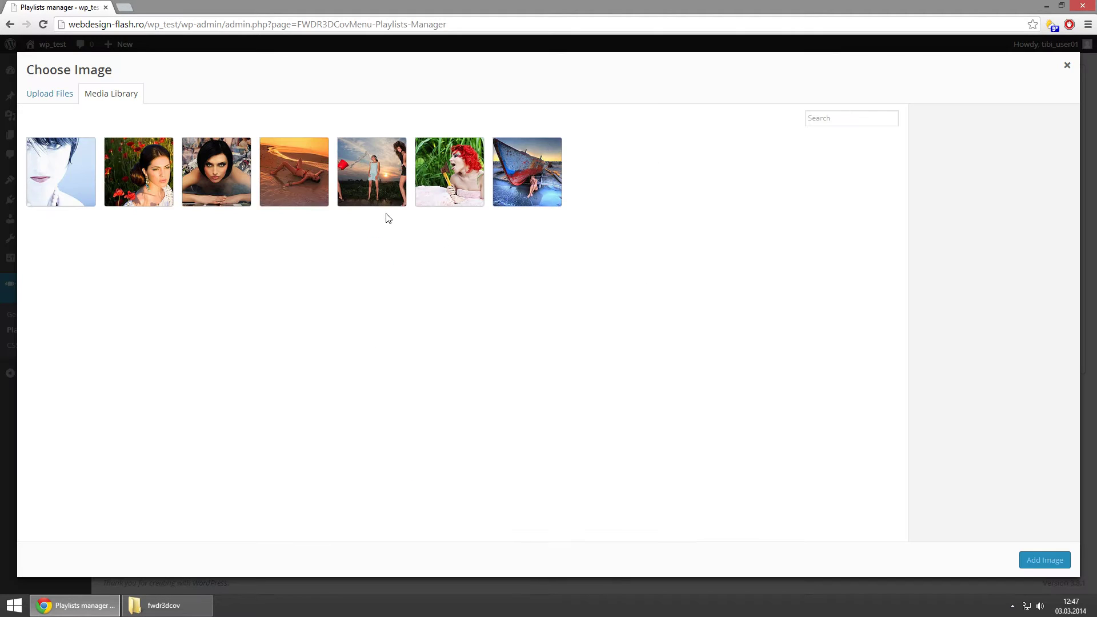
{"action": "left_click", "coordinate": [289, 172]}
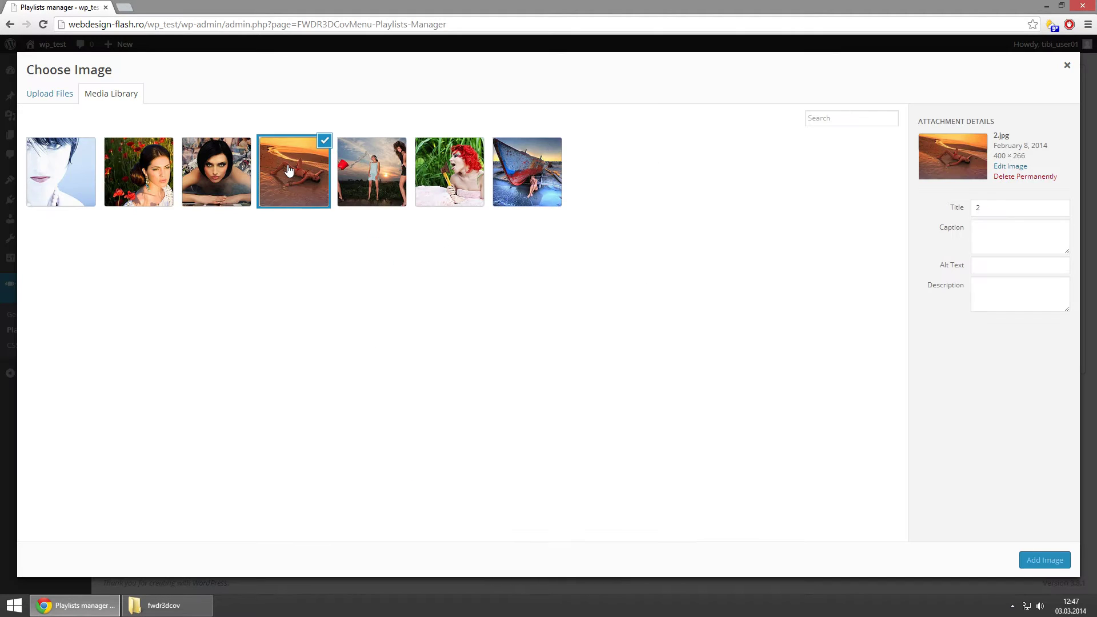
{"action": "left_click", "coordinate": [1042, 561]}
{"action": "left_click", "coordinate": [428, 242]}
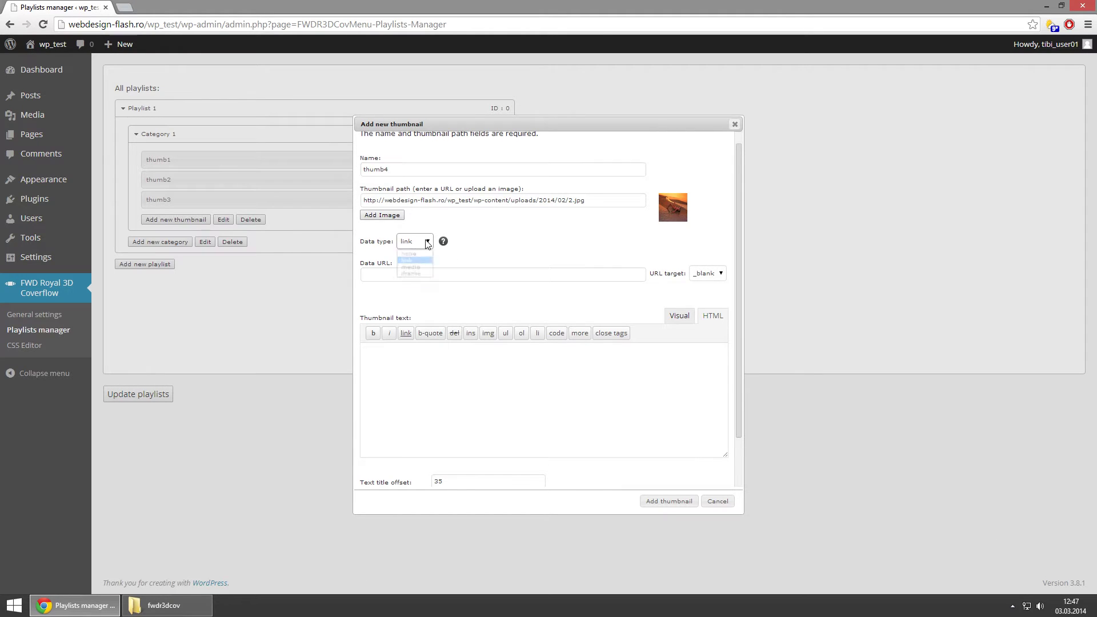
{"action": "left_click", "coordinate": [418, 268]}
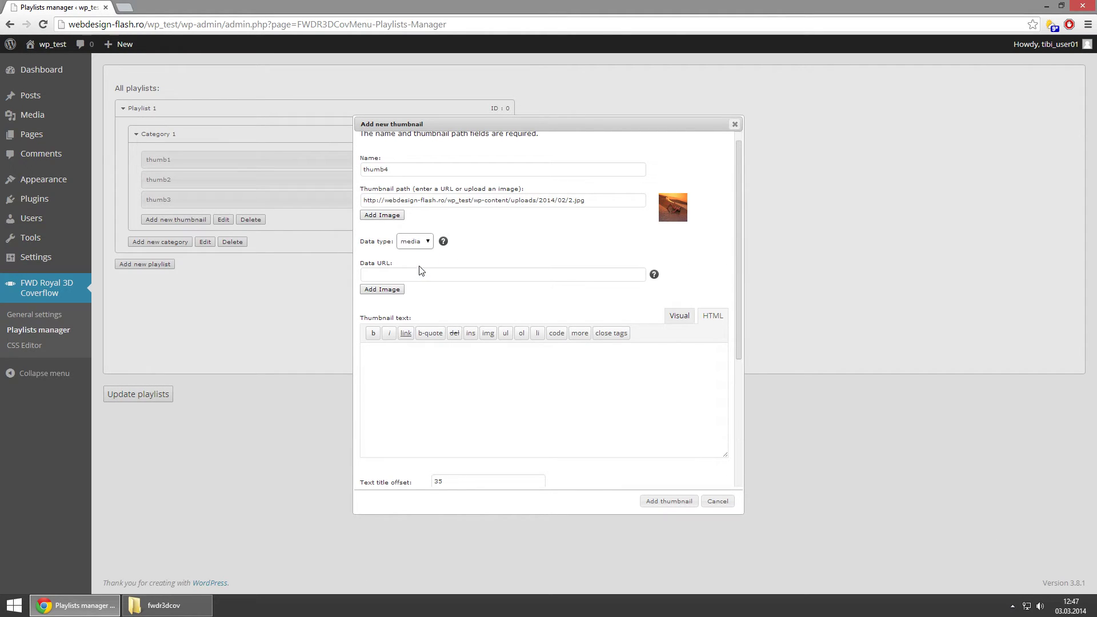
{"action": "left_click", "coordinate": [515, 275]}
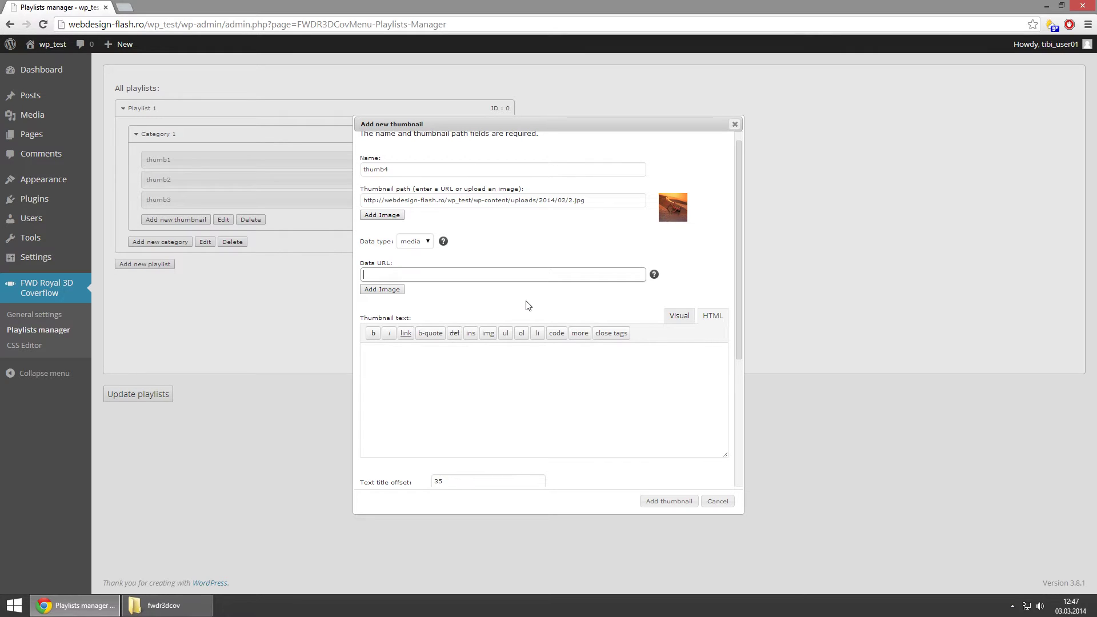
{"action": "type", "text": "http://www.youtube.com/watch?v=xh-wHrodags"}
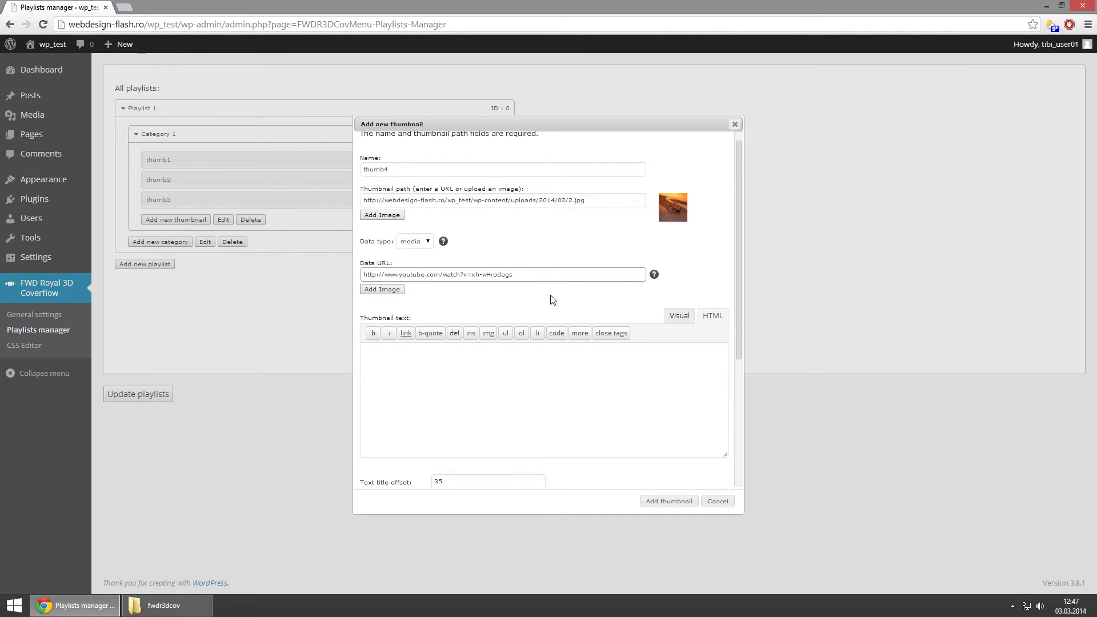
Step: Enter thumb4's largeLabel paragraph "THUMB TITLE" and smallLabel paragraph "thumb custom text", plus lightbox info lines "LIGHTBOX INFO HEADER" and "lightbox info text"
{"action": "left_click", "coordinate": [560, 383]}
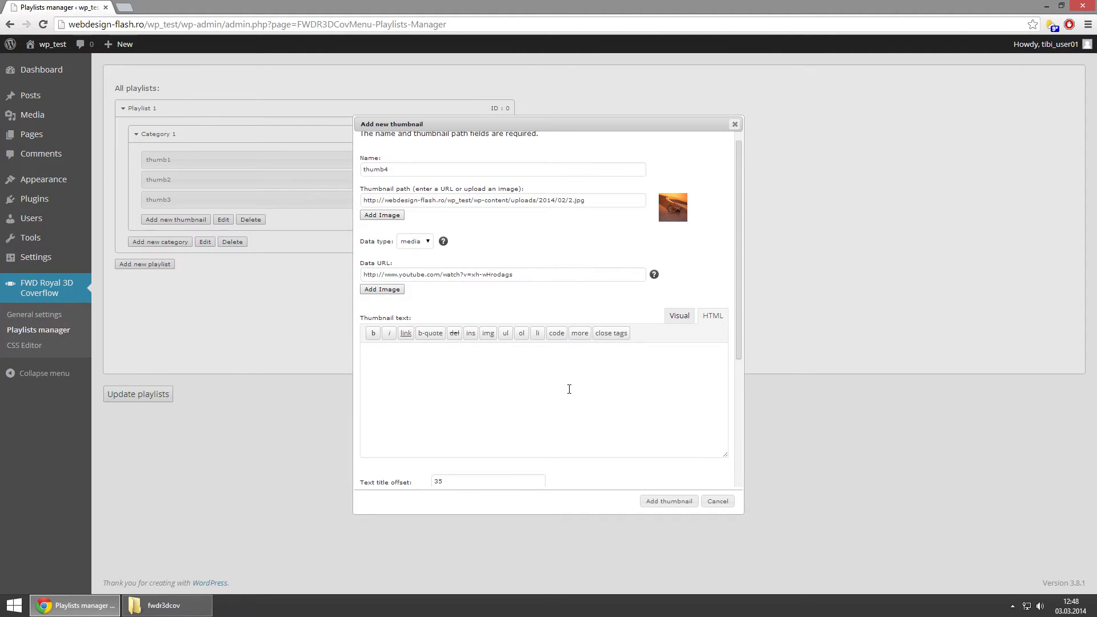
{"action": "type", "text": "<p class=\"largeLabel\">THUMB TITLE</p> <p class=\"smallLabel\">thumb custom text</p>"}
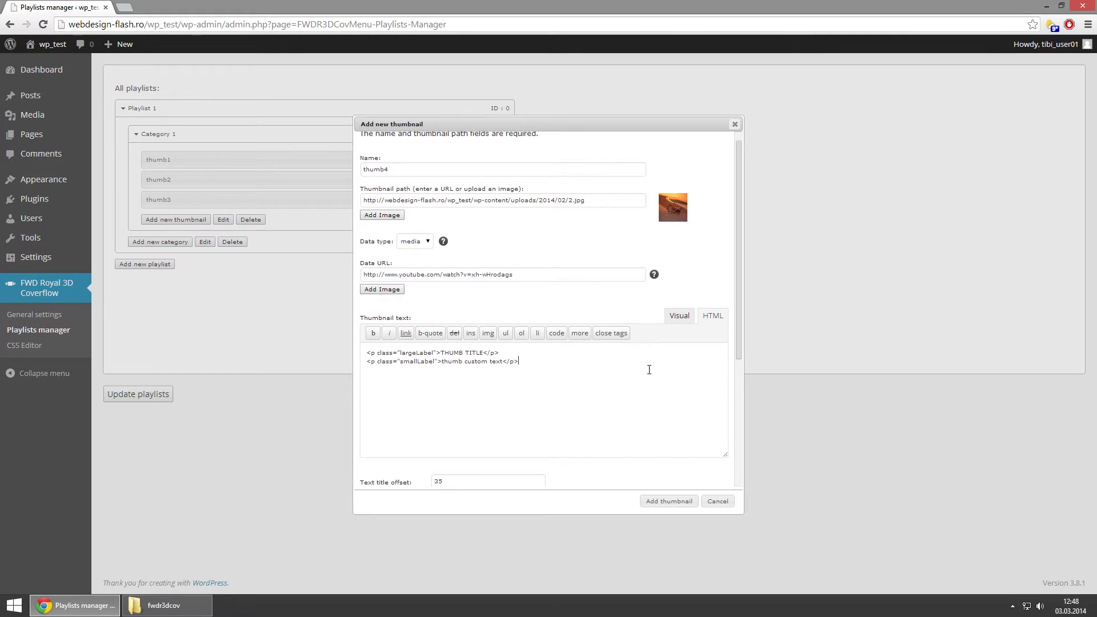
{"action": "scroll", "coordinate": [641, 365], "scroll_direction": "down", "scroll_amount": 3}
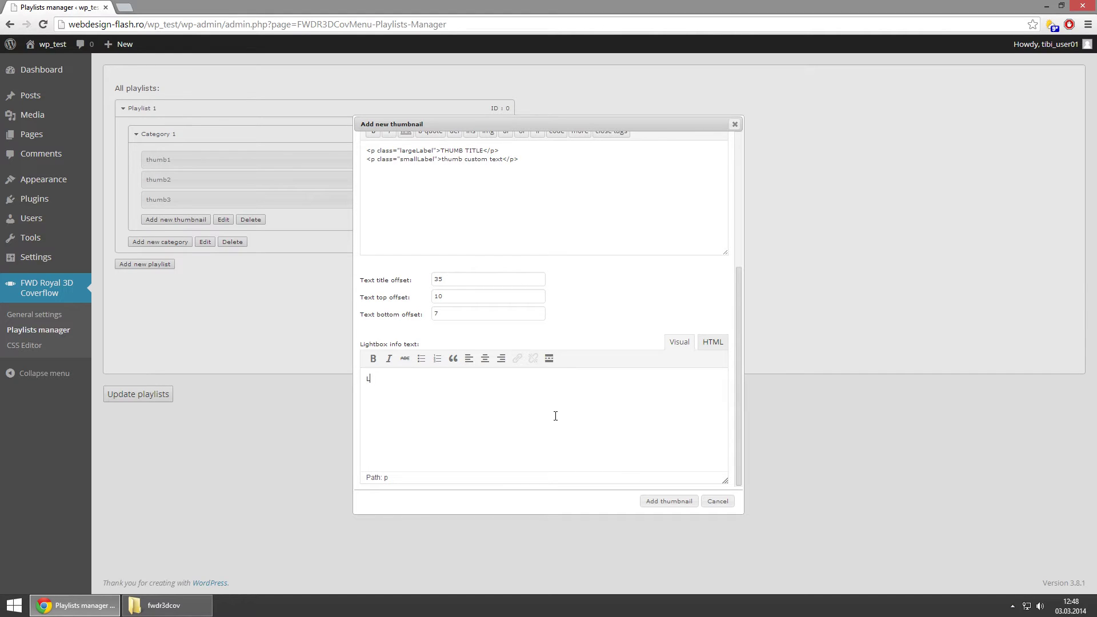
{"action": "type", "text": "IGH"}
{"action": "type", "text": "TBOX INFO HEADER "}
{"action": "type", "text": "lightbox info"}
{"action": "type", "text": " tex"}
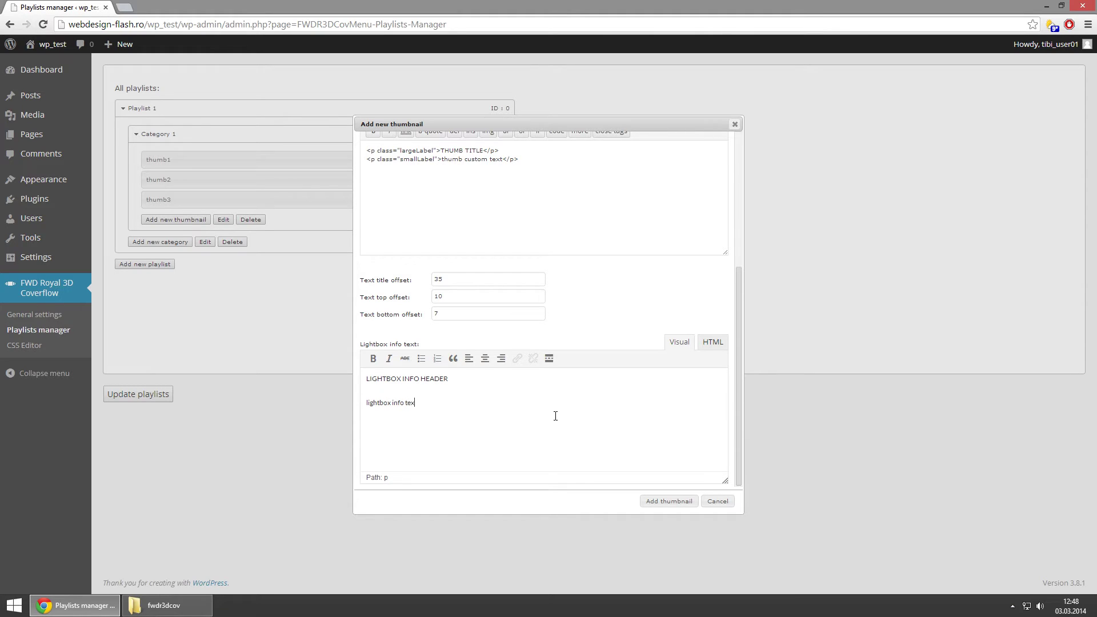
{"action": "type", "text": "t"}
Step: In the lightbox info HTML, give the header paragraph class mediaDescriptionHeader and the text paragraph class mediaDescriptionText, and add the thumbnail
{"action": "left_click", "coordinate": [713, 341]}
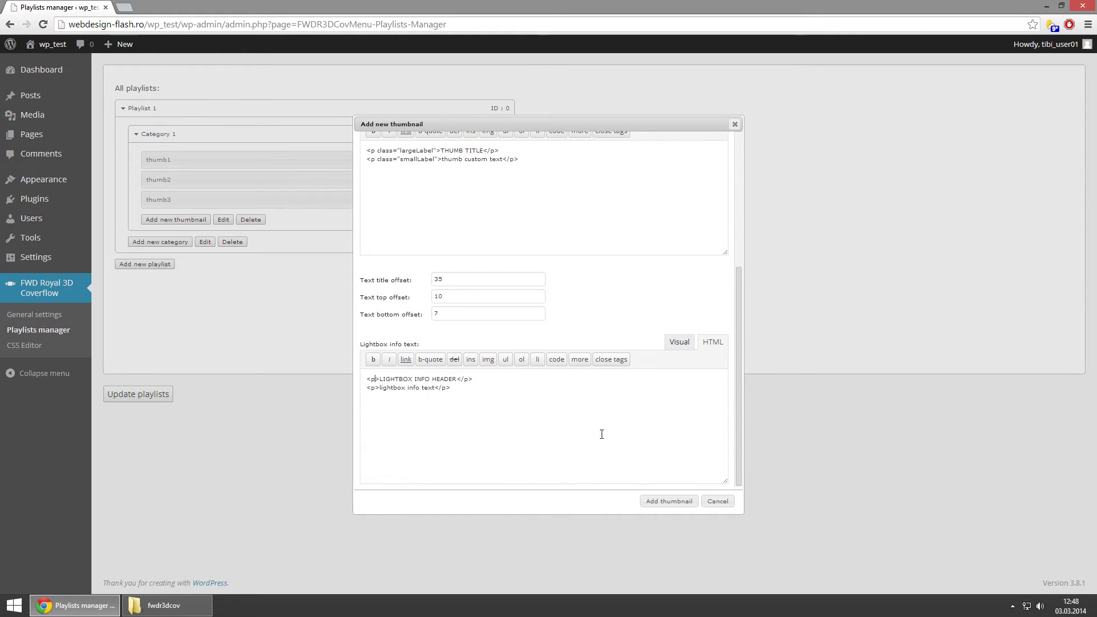
{"action": "type", "text": "class=\"mediaDescription"}
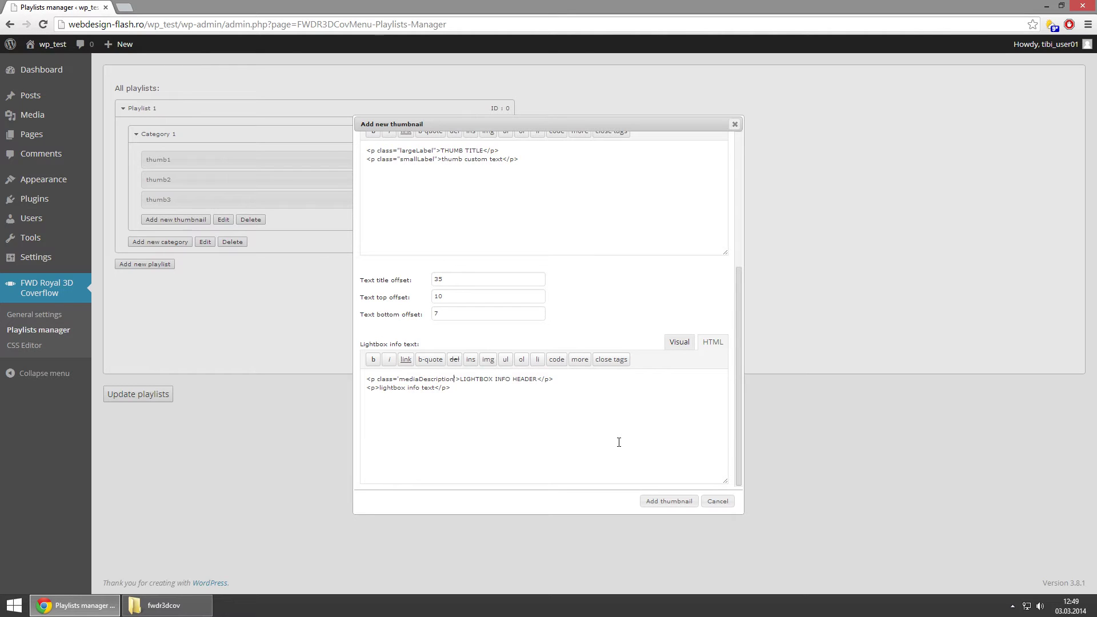
{"action": "type", "text": "Header\">LIGHTBOX INFO HEADER</p> <p class="}
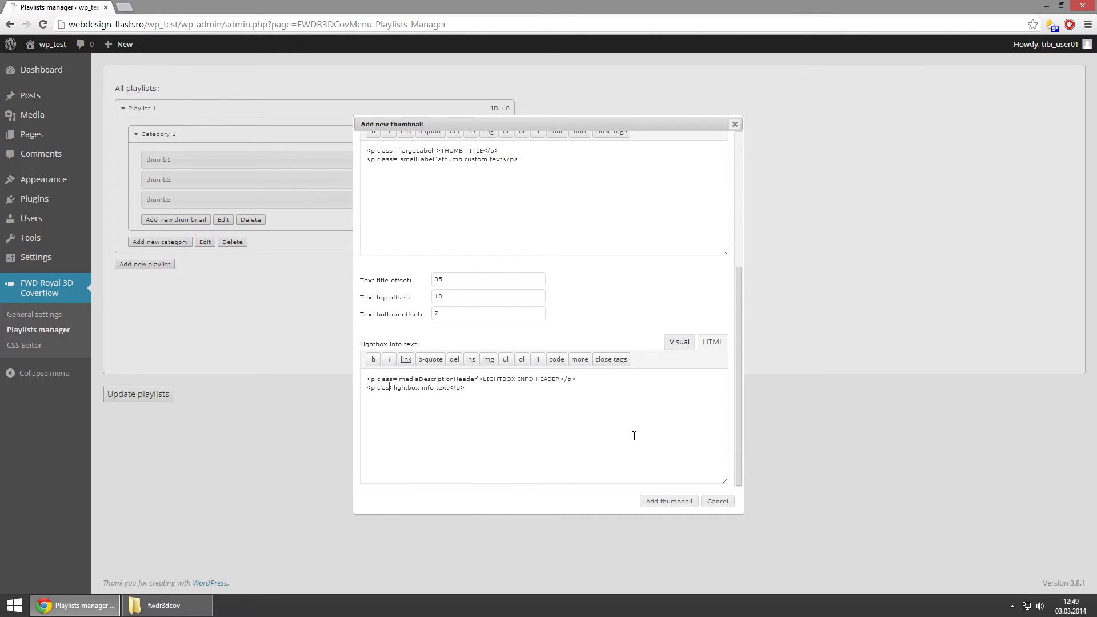
{"action": "type", "text": "\""}
{"action": "type", "text": "mediaDesc"}
{"action": "type", "text": "riptionTex"}
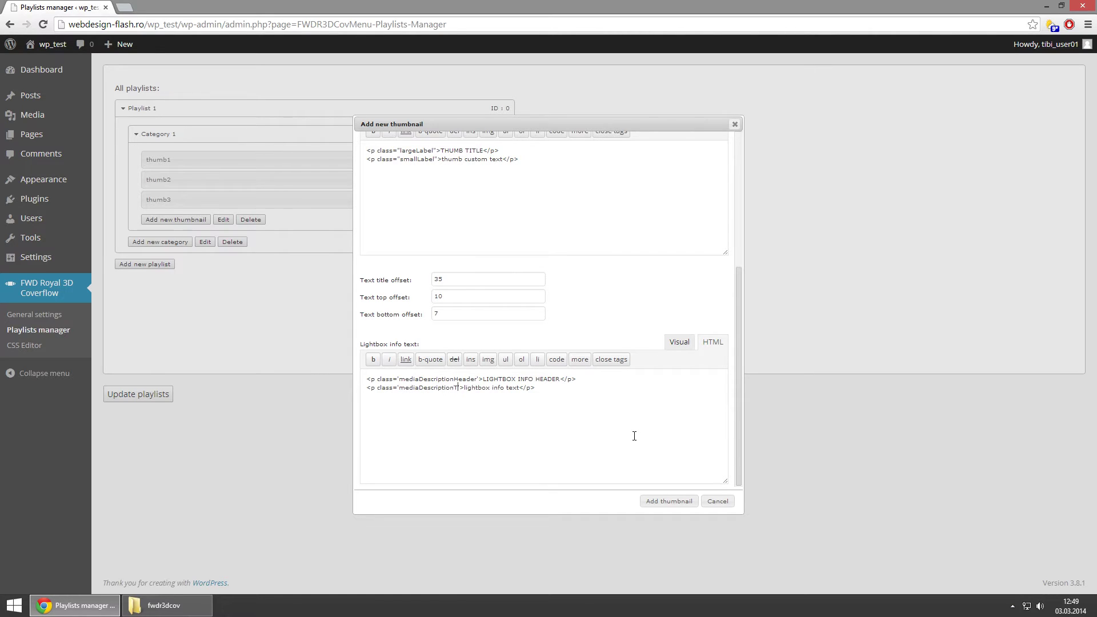
{"action": "type", "text": "t"}
{"action": "left_click", "coordinate": [674, 507]}
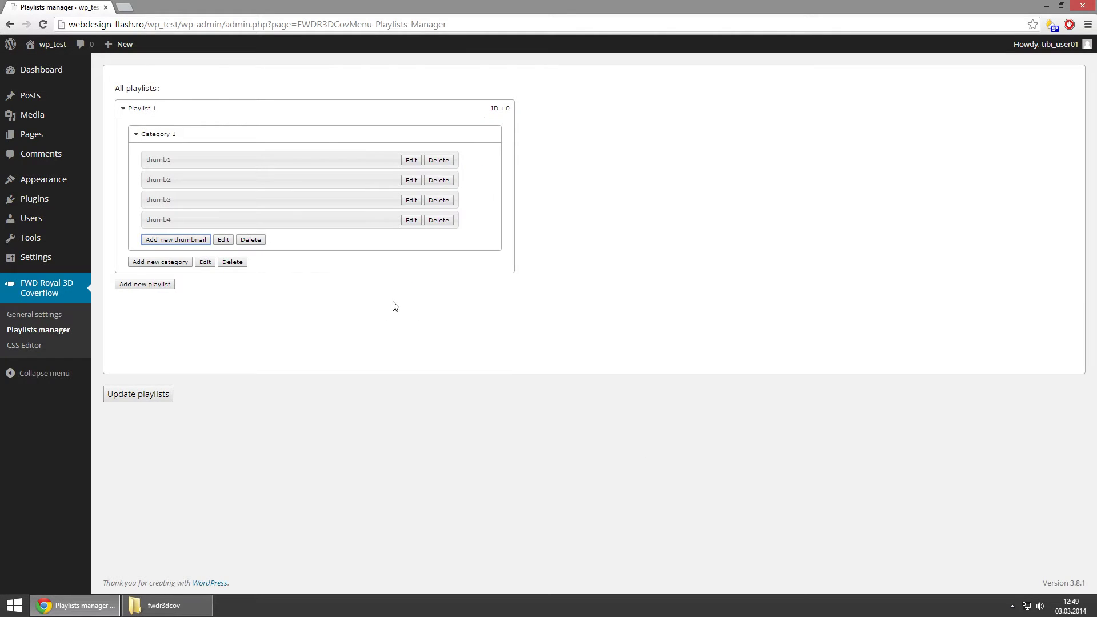
Step: Start a new thumbnail in Category 1 named "thumb5" and assign 1.jpg from the media library as its image
{"action": "left_click", "coordinate": [183, 241]}
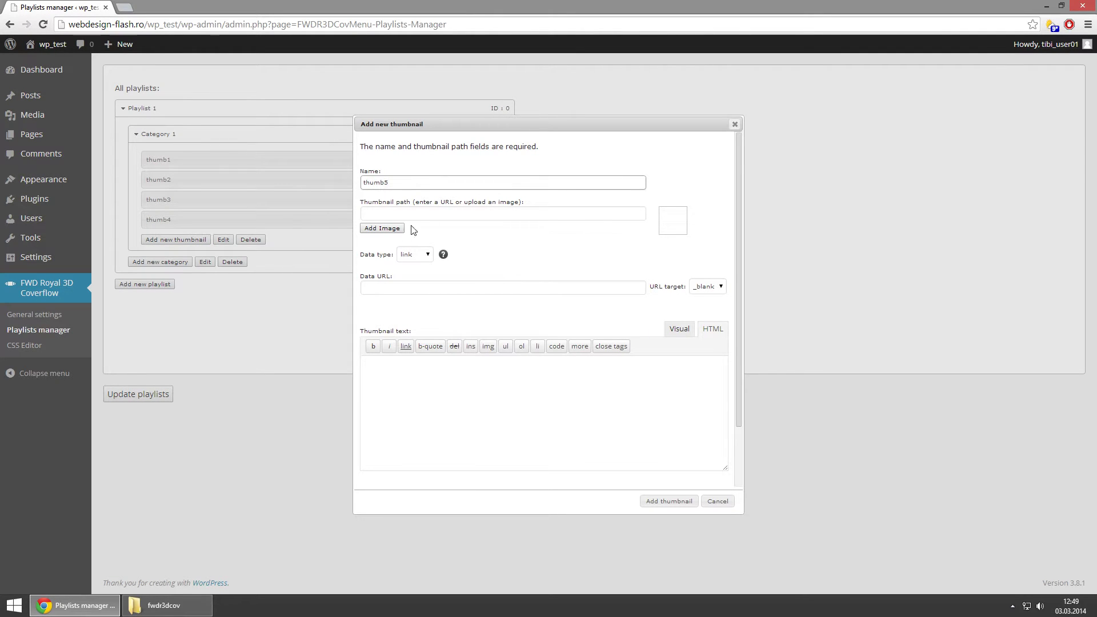
{"action": "left_click", "coordinate": [383, 228]}
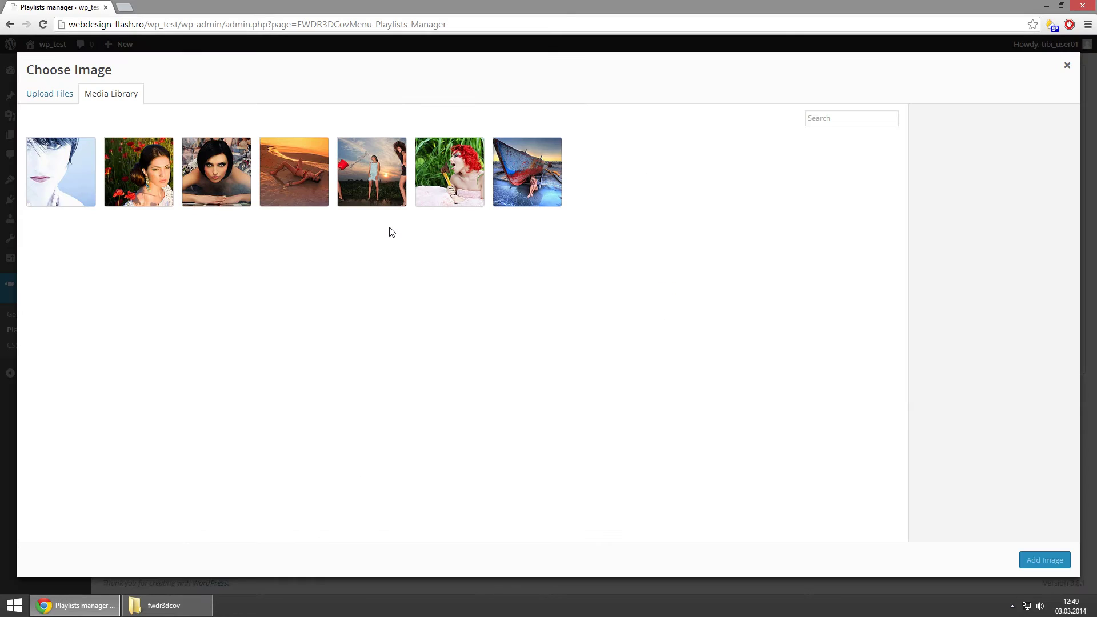
{"action": "left_click", "coordinate": [372, 170]}
{"action": "left_click", "coordinate": [1029, 561]}
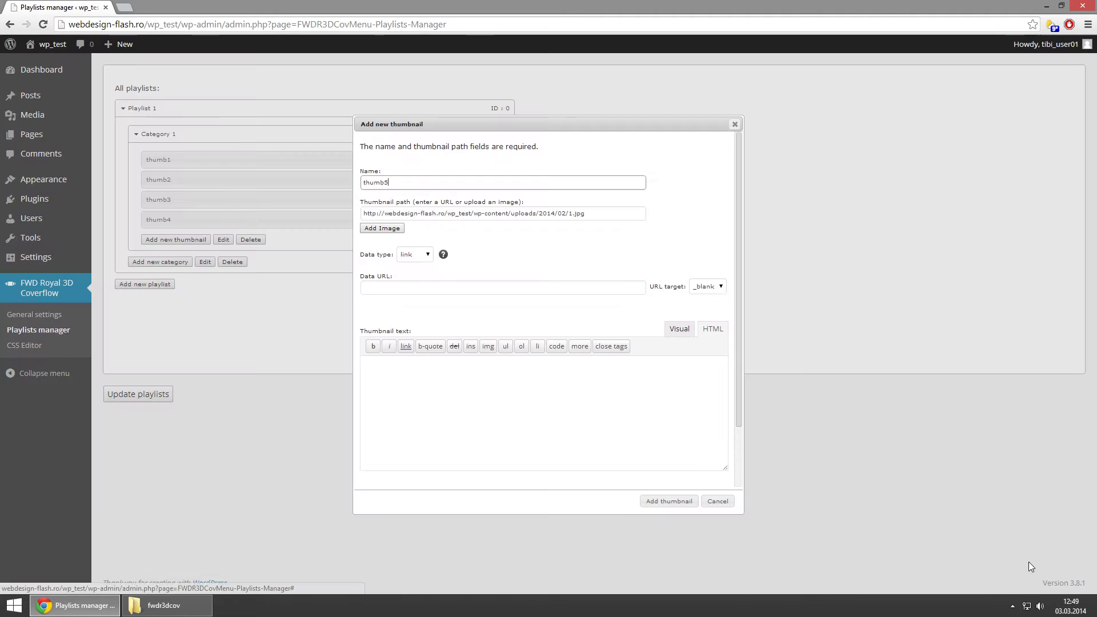
{"action": "left_click", "coordinate": [429, 255]}
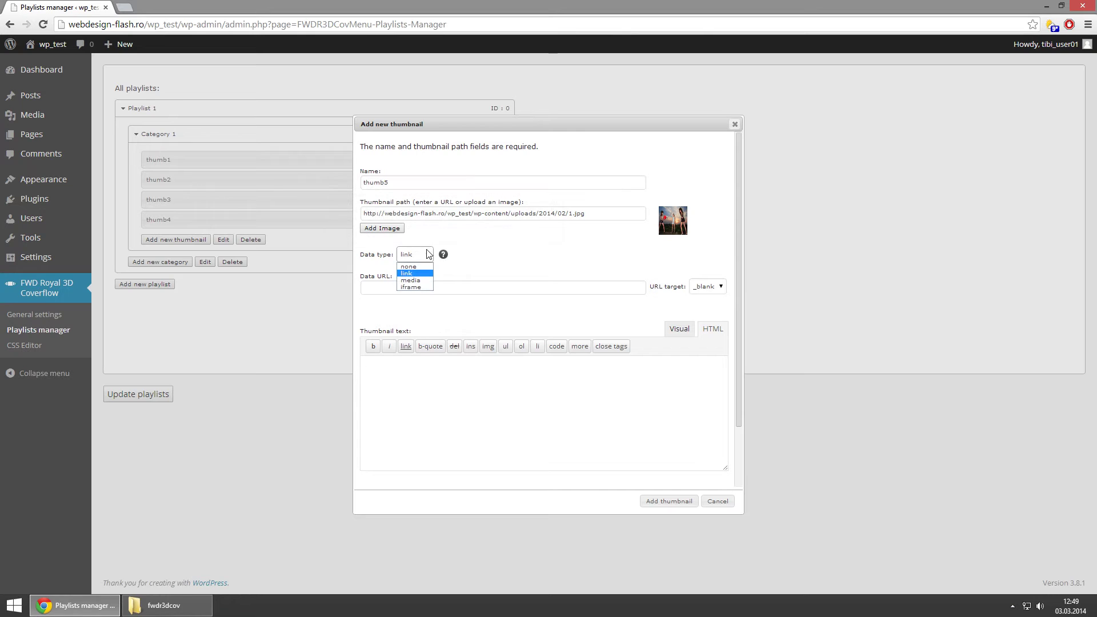
{"action": "left_click", "coordinate": [424, 284]}
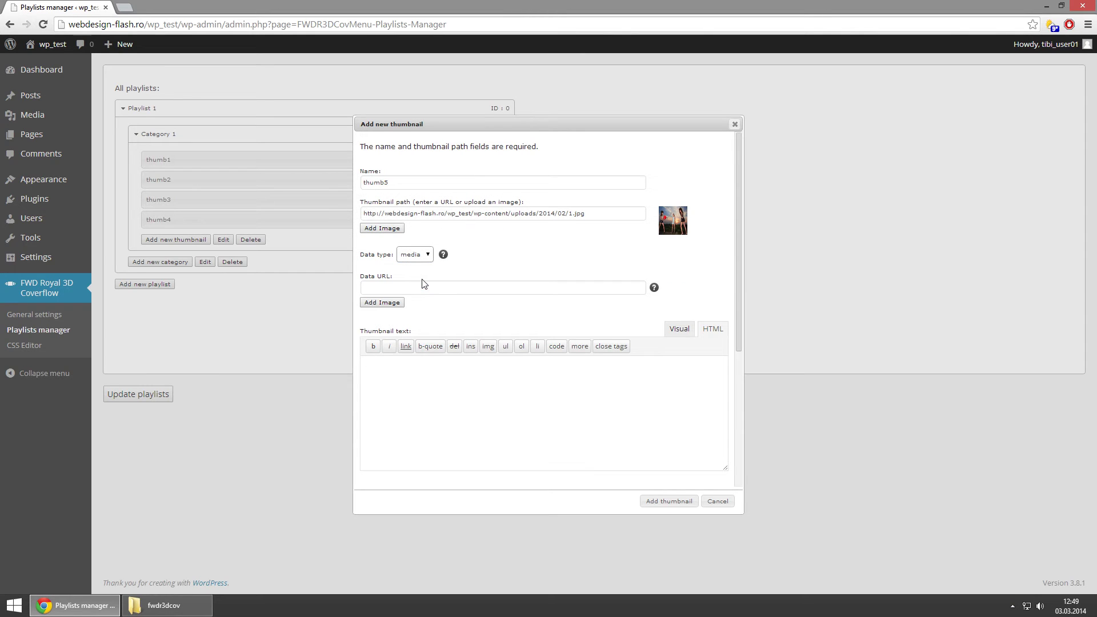
{"action": "left_click", "coordinate": [522, 286]}
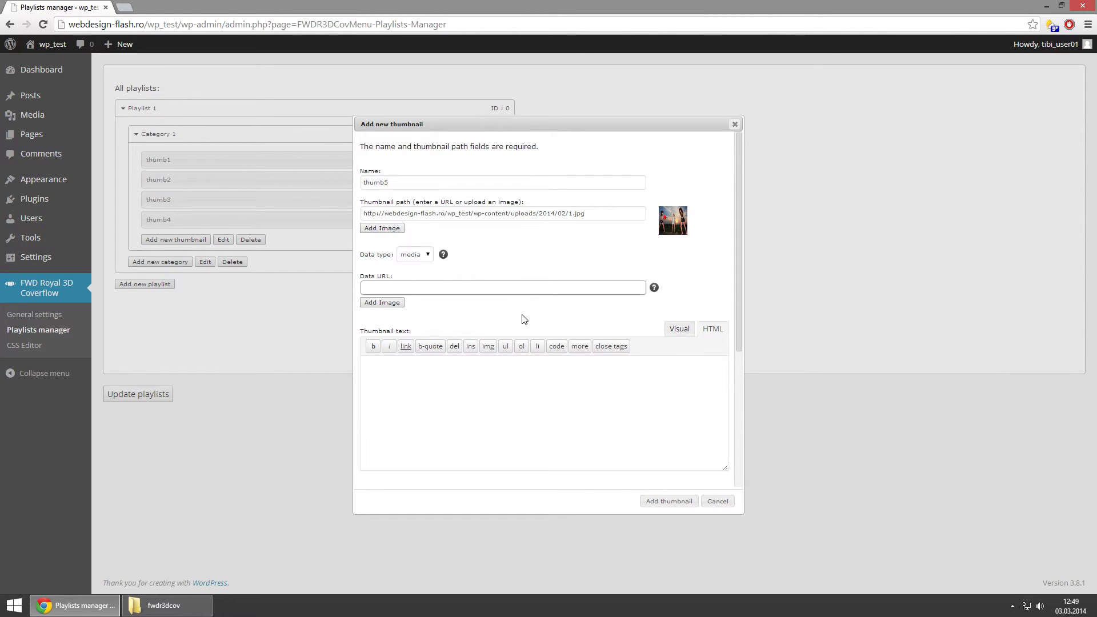
{"action": "type", "text": "http://vimeo.com/73764463"}
Step: Enter thumb5's HTML thumbnail text with a largeLabel paragraph "THUMB TITLE" and a smallLabel paragraph "thumb custom text"
{"action": "scroll", "coordinate": [525, 320], "scroll_direction": "down", "scroll_amount": 1}
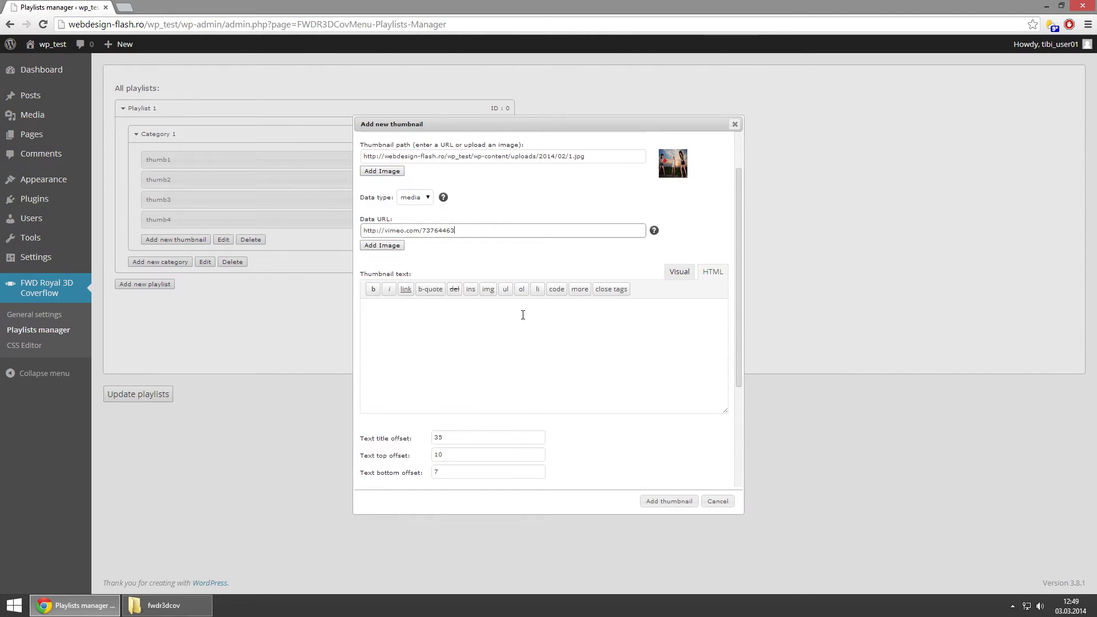
{"action": "left_click", "coordinate": [542, 344]}
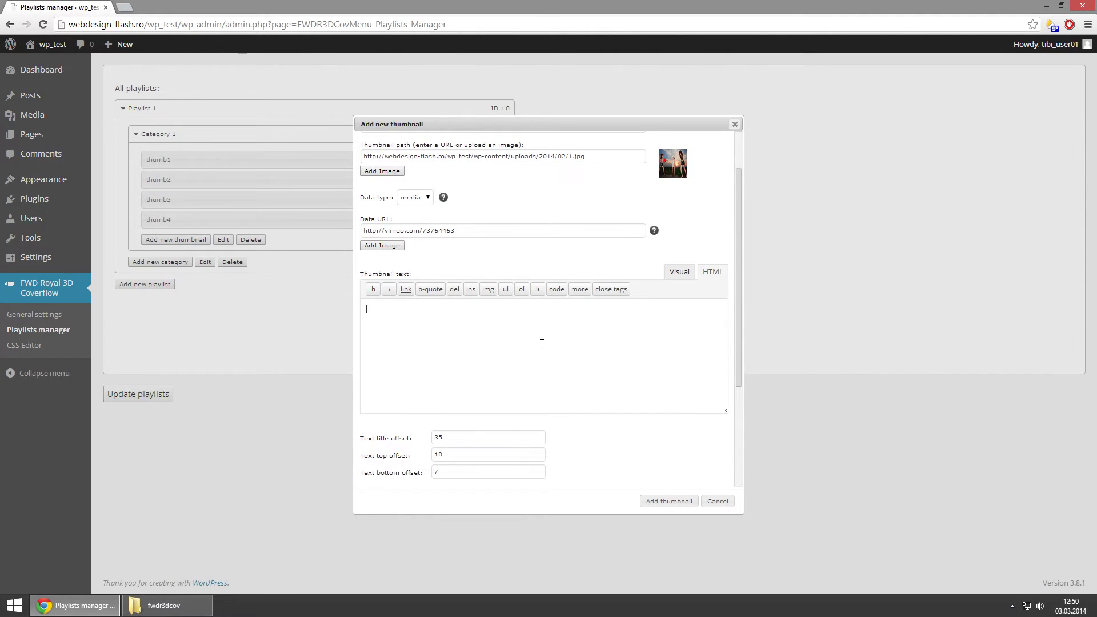
{"action": "type", "text": "<p class=\"largeLabel\">THUMB TITLE</p> <p class=\"smallLabel\">thumb custom text</p>"}
Step: Enter thumb5's lightbox HTML with a mediaDescriptionHeader paragraph "LIGHTBOX INFO HEADER" and a mediaDescriptionText paragraph "lightbox info text", and add the thumbnail
{"action": "scroll", "coordinate": [591, 337], "scroll_direction": "down", "scroll_amount": 3}
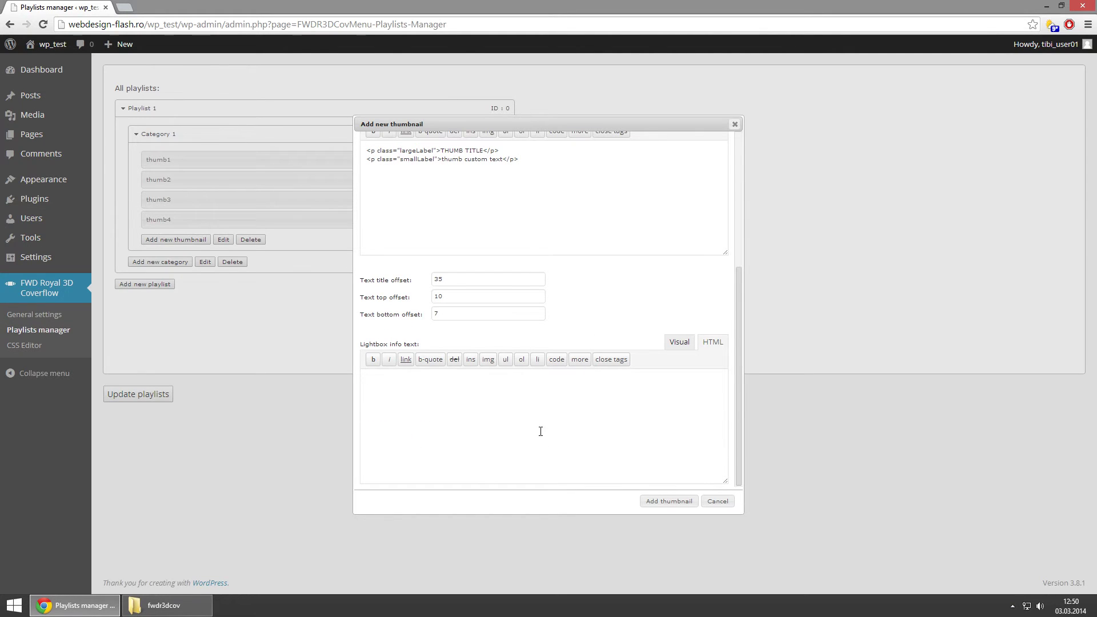
{"action": "type", "text": "<p class=\"mediaDescriptionHeader\">LIGHTBOX INFO HEADER</p> <p class=\"mediaDescriptionText\">lightbox info text</p>"}
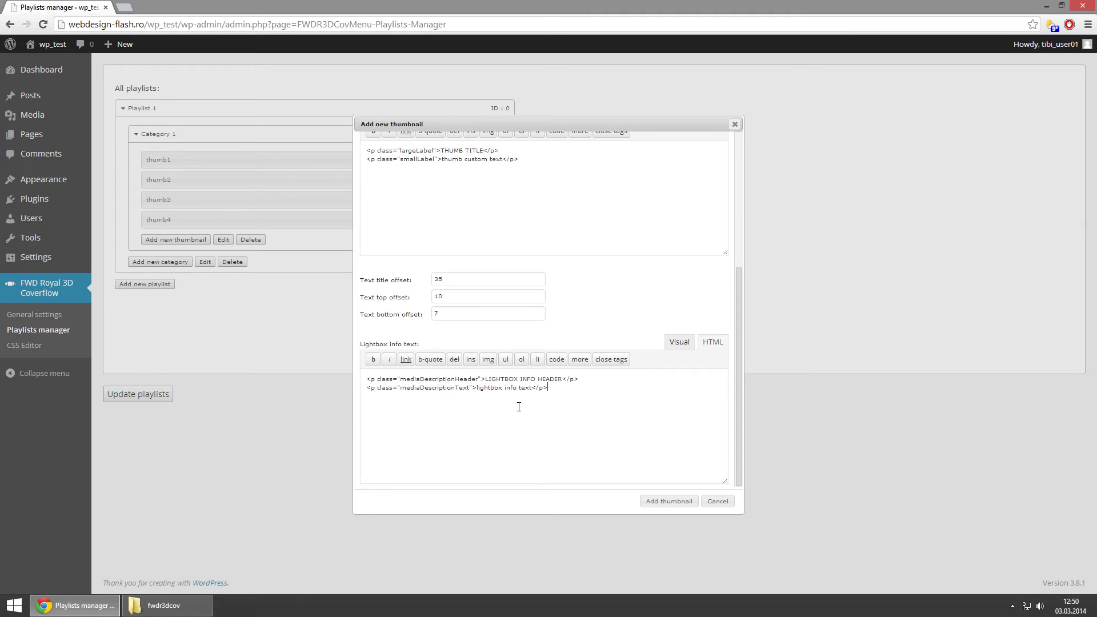
{"action": "left_click", "coordinate": [668, 502]}
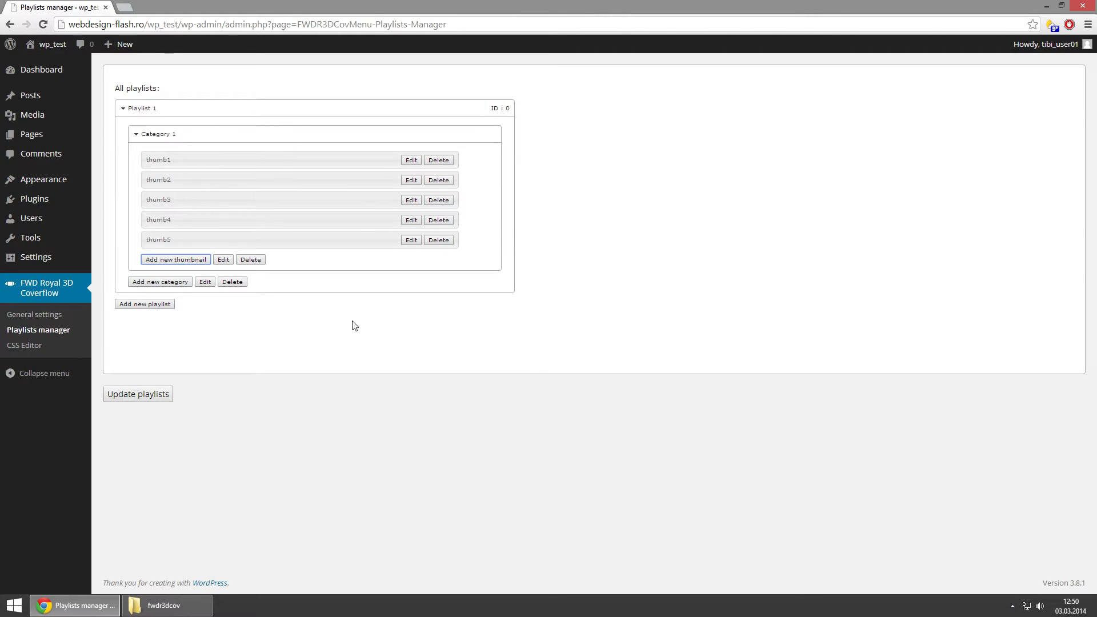
Step: Start a new thumbnail in Category 1 named "thumb6" and assign 12.jpg from the media library as its image
{"action": "left_click", "coordinate": [175, 260]}
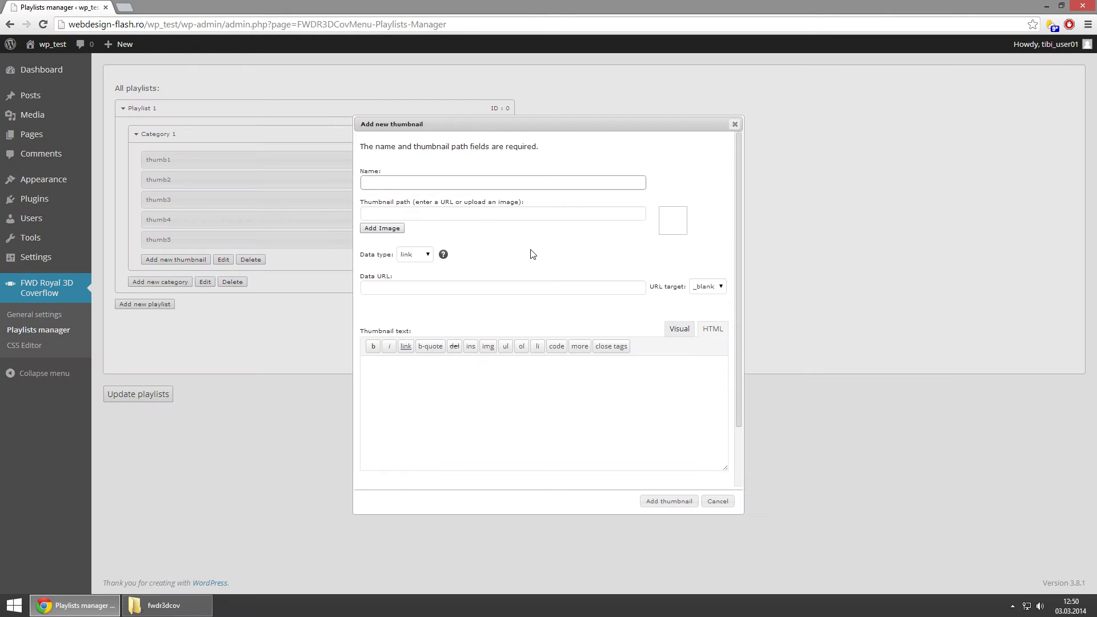
{"action": "type", "text": "thumb6"}
{"action": "left_click", "coordinate": [398, 230]}
{"action": "left_click", "coordinate": [449, 183]}
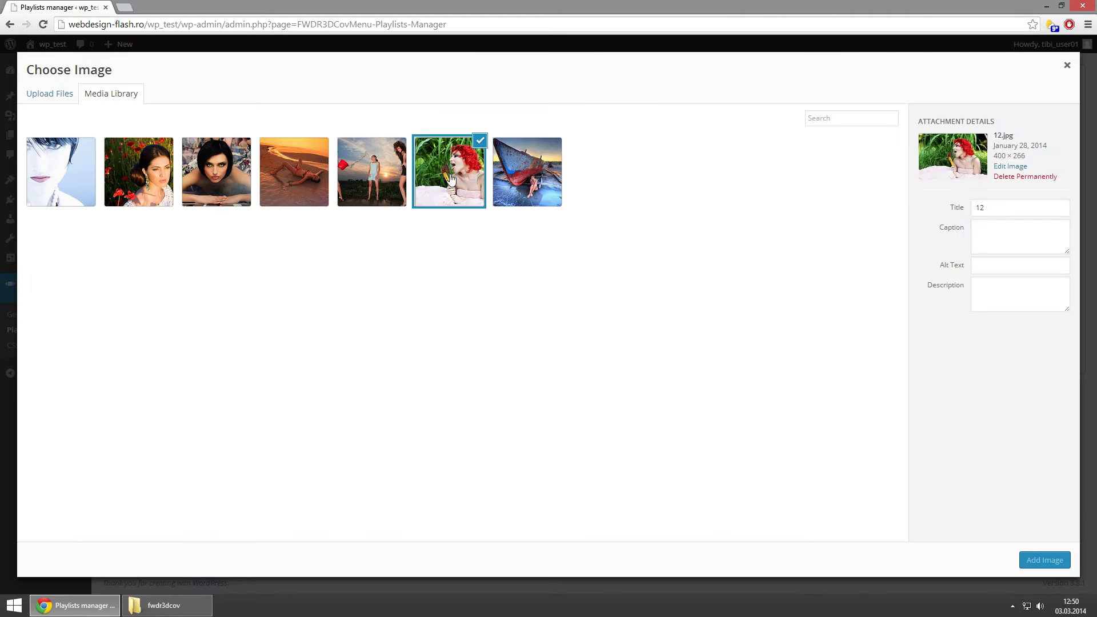
{"action": "left_click", "coordinate": [1058, 562]}
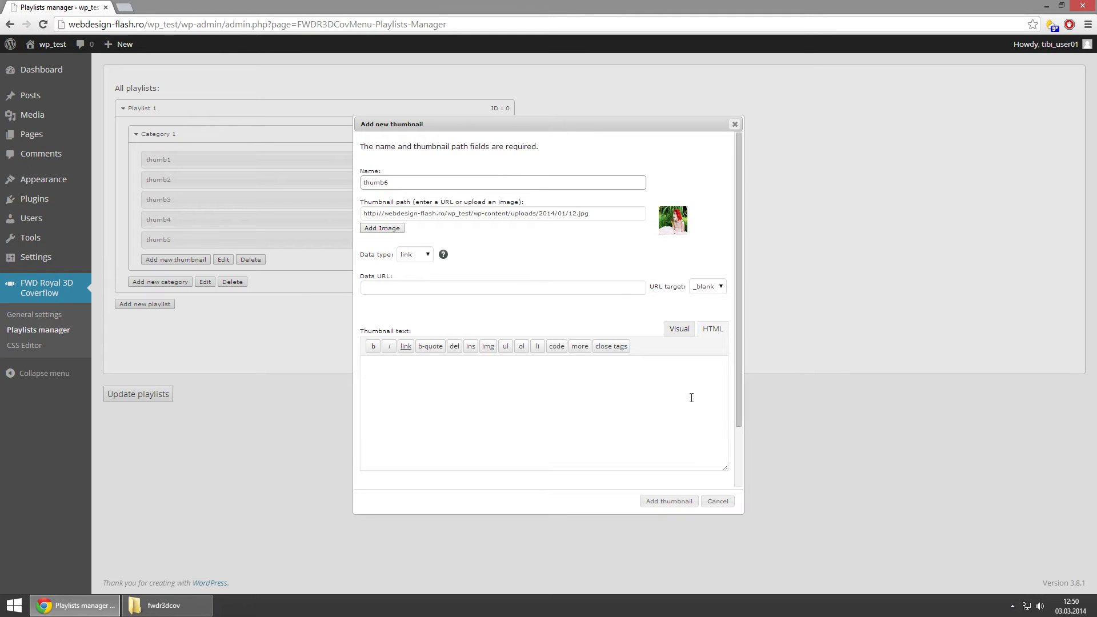
{"action": "left_click", "coordinate": [429, 254]}
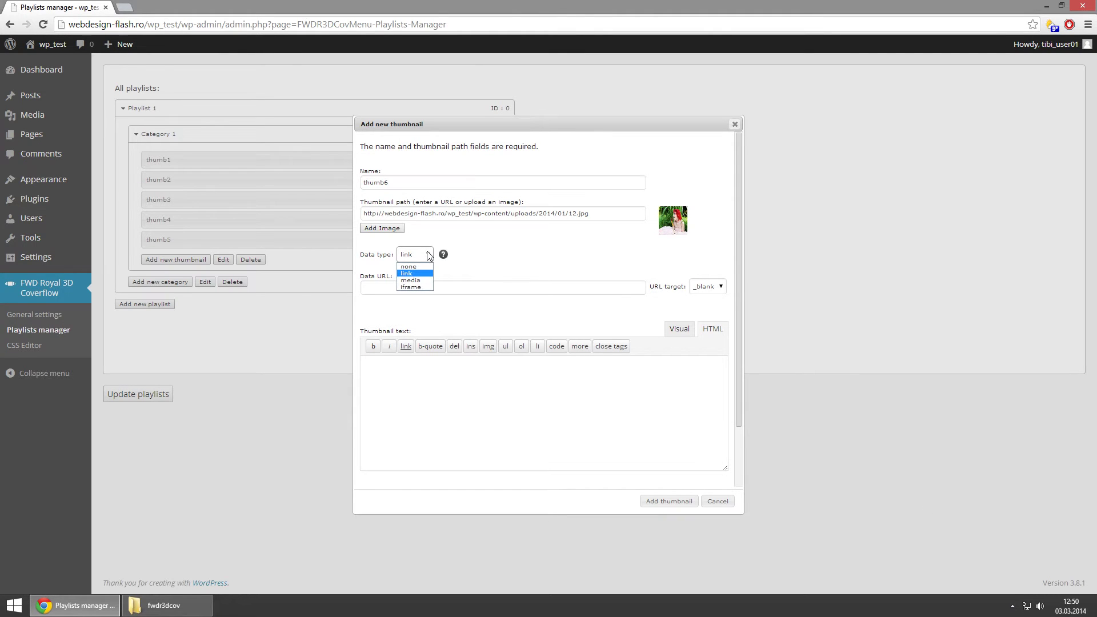
{"action": "left_click", "coordinate": [422, 287]}
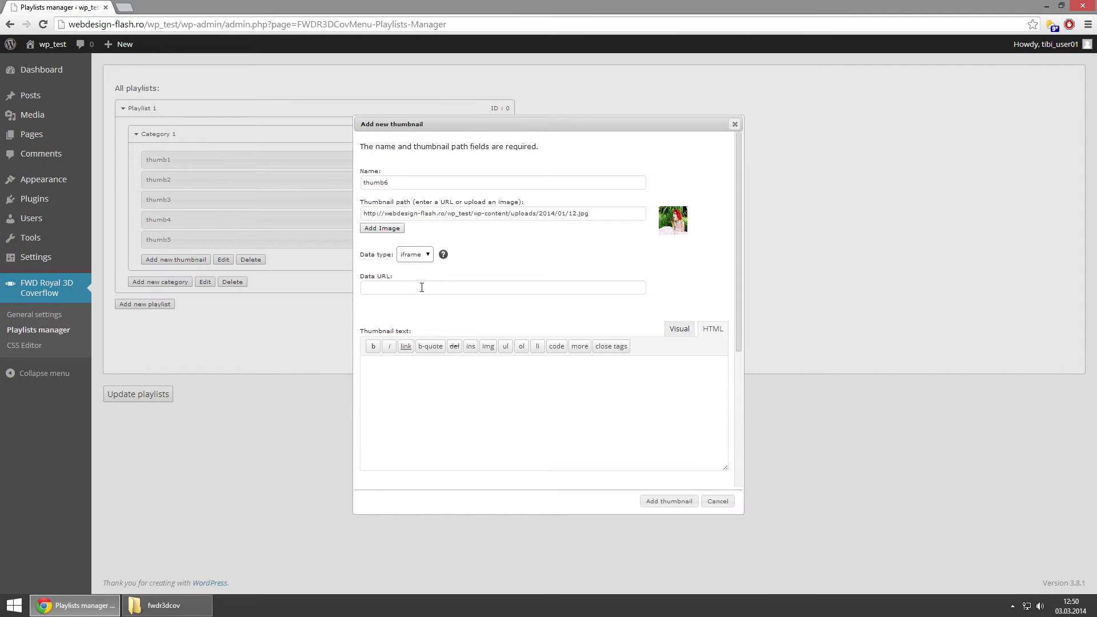
{"action": "left_click", "coordinate": [483, 288]}
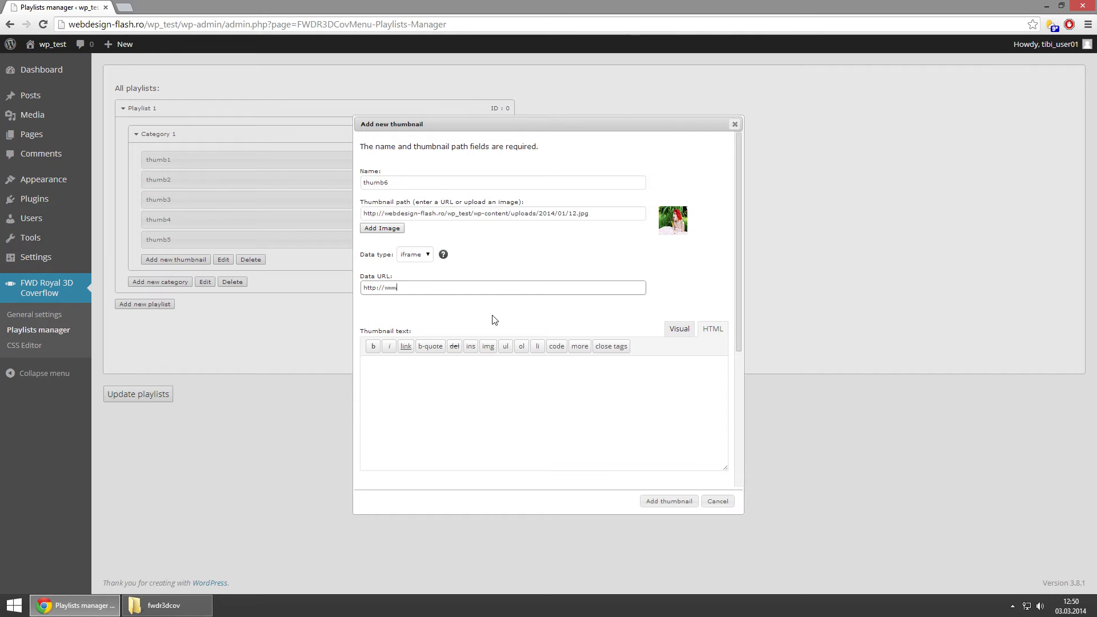
{"action": "type", "text": "http://www.bing.com"}
Step: Enter thumb6's HTML thumbnail text with a largeLabel paragraph "THUMB TITLE" and a smallLabel paragraph "thumb custom text"
{"action": "left_click", "coordinate": [497, 319]}
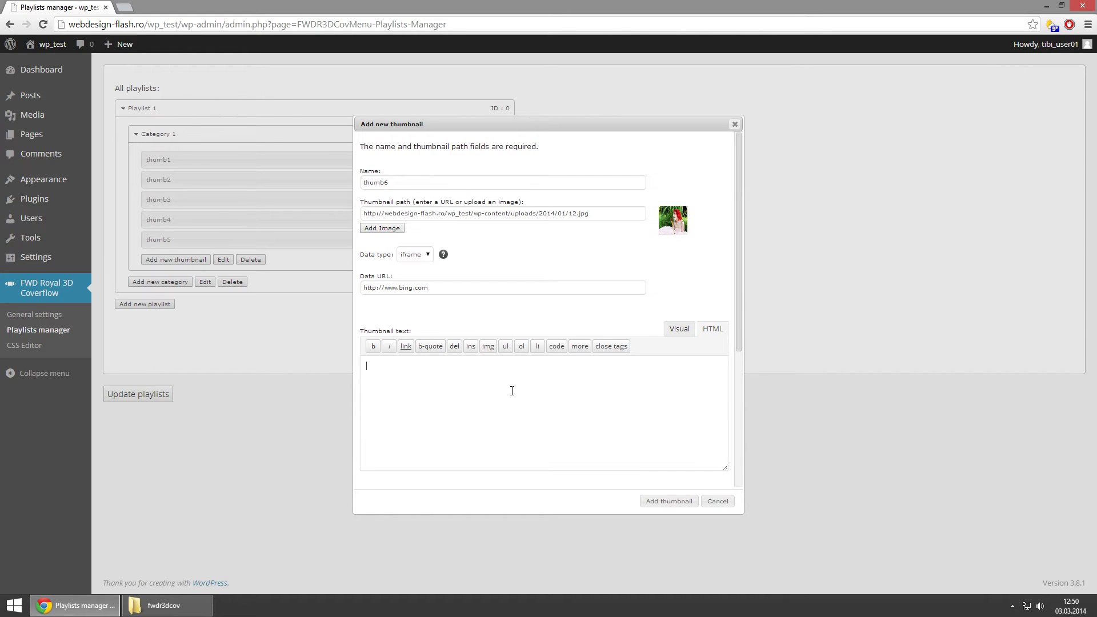
{"action": "type", "text": "<p class=\"largeLabel\">THUMB TITLE</p> <p class=\"smallLabel\">thumb custom text</p>"}
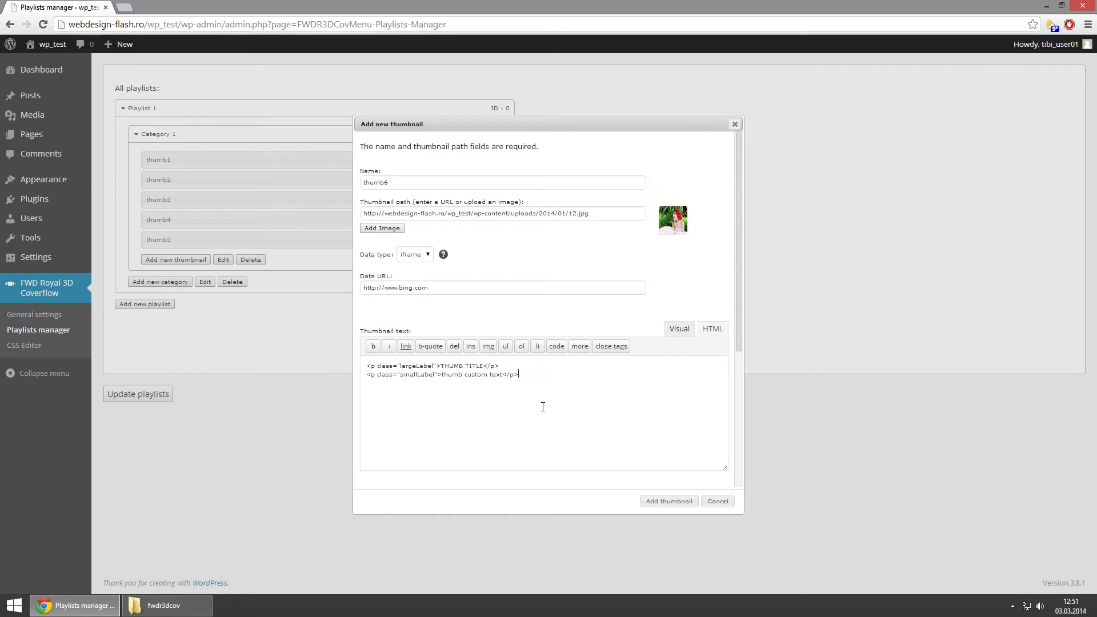
Step: Enter thumb6's lightbox HTML with a mediaDescriptionHeader paragraph "LIGHTBOX INFO HEADER" and a mediaDescriptionText paragraph "lightbox info text", and add the thumbnail
{"action": "scroll", "coordinate": [544, 407], "scroll_direction": "down", "scroll_amount": 4}
{"action": "left_click", "coordinate": [542, 405]}
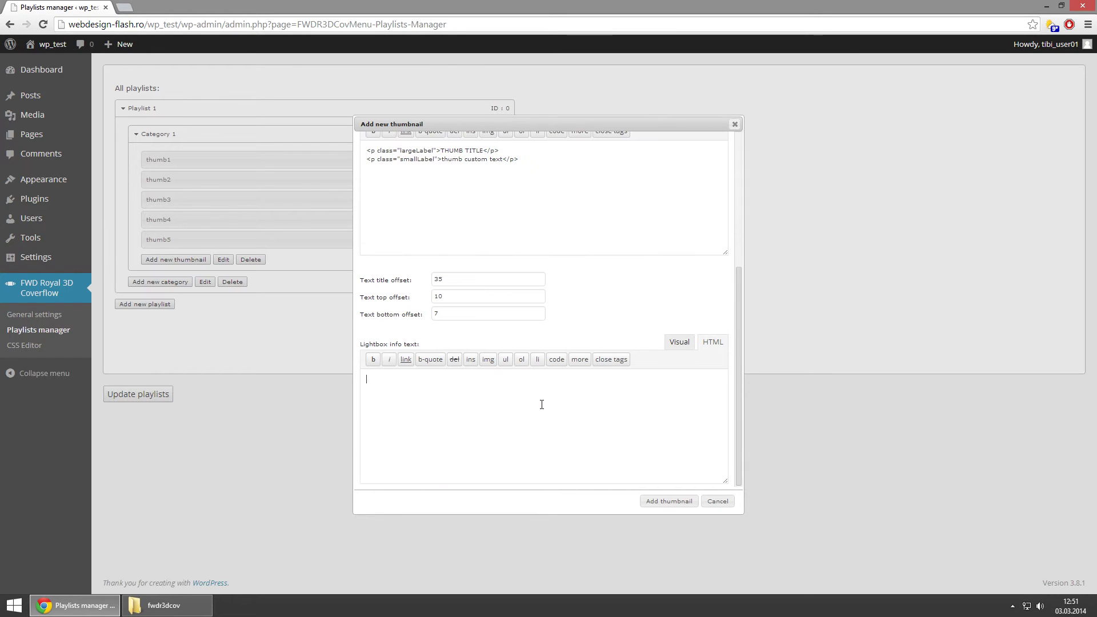
{"action": "type", "text": "<p class=\"mediaDescriptionHeader\">LIGHTBOX INFO HEADER</p> <p class=\"mediaDescriptionText\">lightbox info text</p>"}
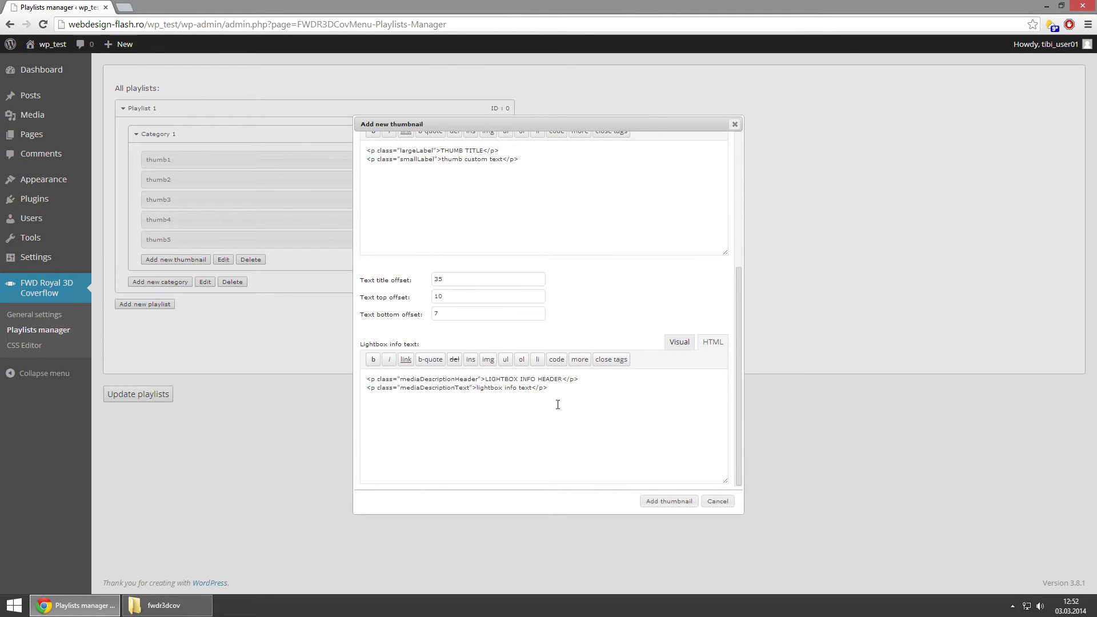
{"action": "left_click", "coordinate": [663, 501]}
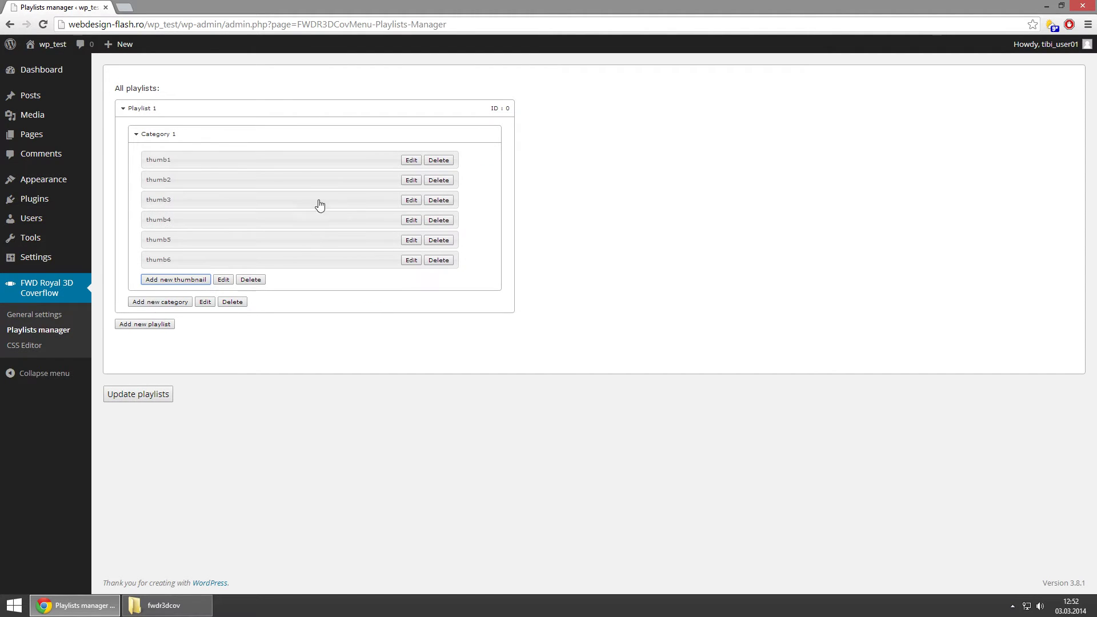
Step: Reorder Category 1's thumbnails to thumb4, thumb6, thumb3, thumb1, thumb2, thumb5
{"action": "left_click_drag", "start_coordinate": [279, 183], "coordinate": [283, 225]}
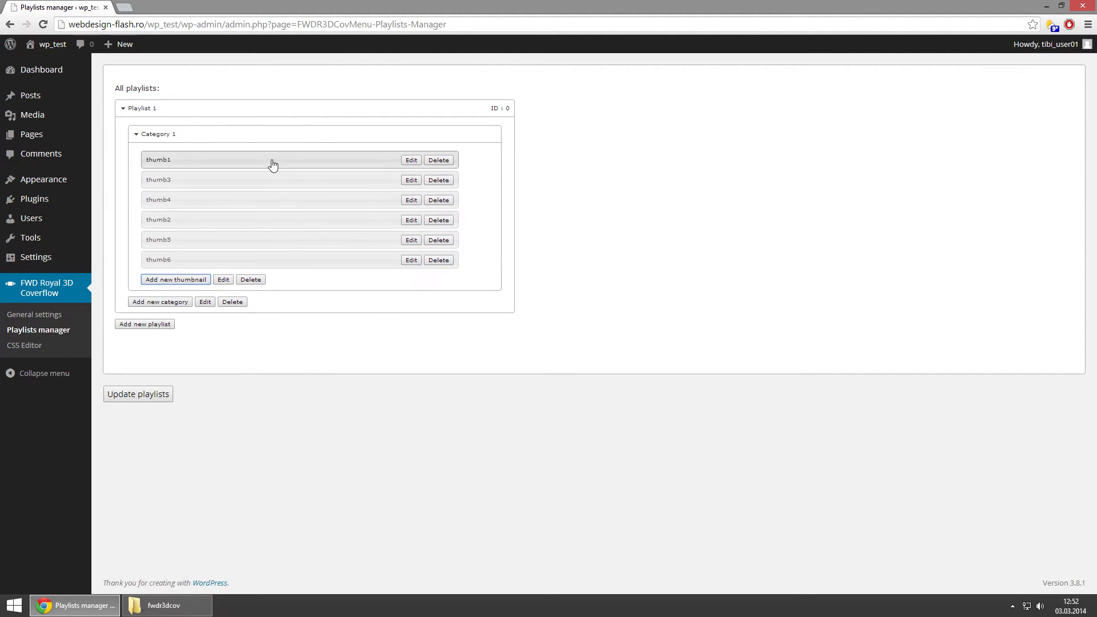
{"action": "left_click_drag", "start_coordinate": [273, 166], "coordinate": [283, 201]}
{"action": "left_click_drag", "start_coordinate": [295, 264], "coordinate": [276, 216]}
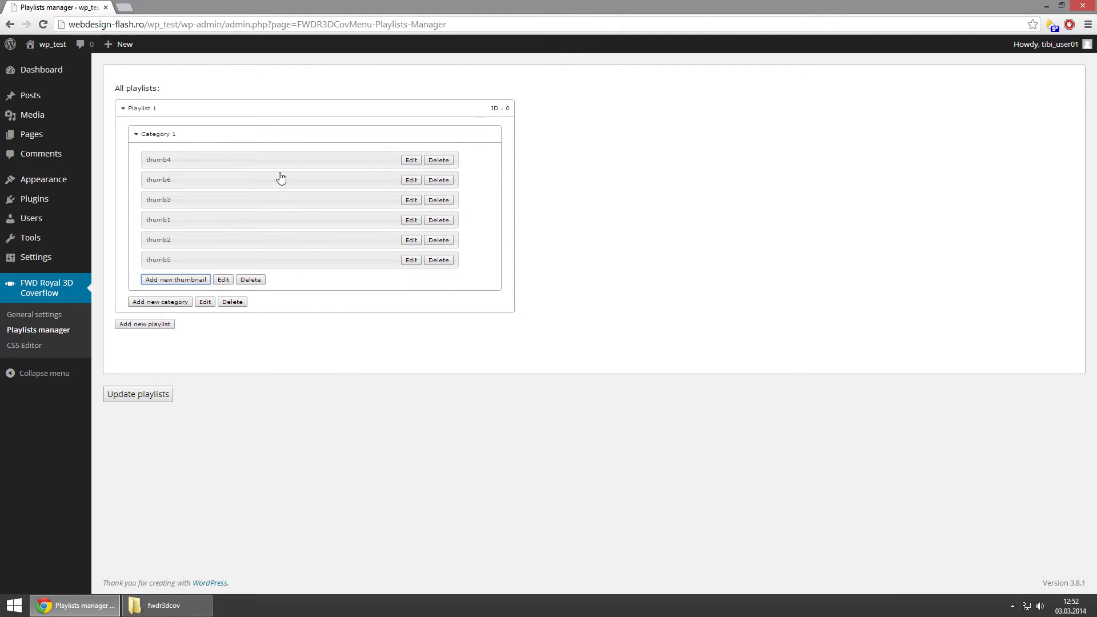
{"action": "left_click", "coordinate": [439, 200]}
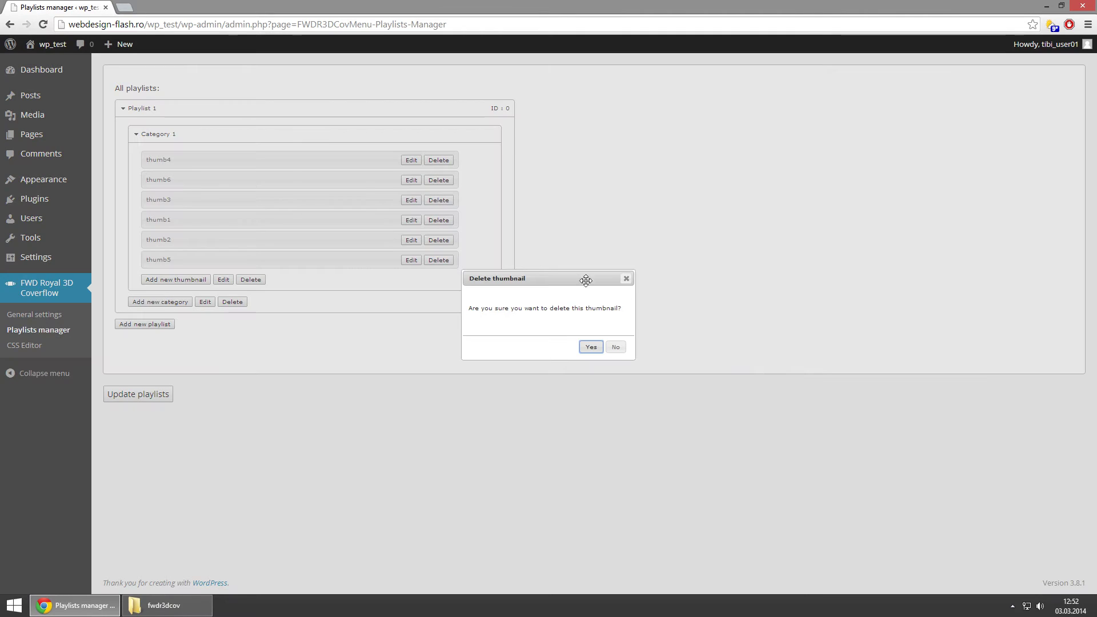
{"action": "left_click", "coordinate": [627, 279]}
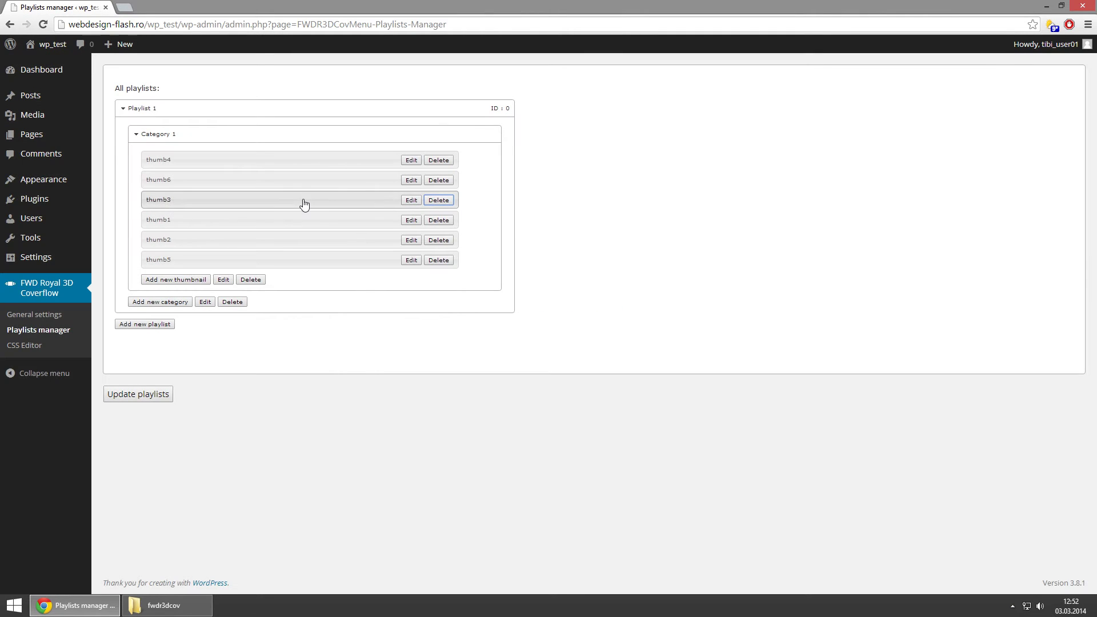
Step: Collapse Category 1 and add a playlist named "Playlist 2" of type html-content
{"action": "left_click", "coordinate": [226, 135]}
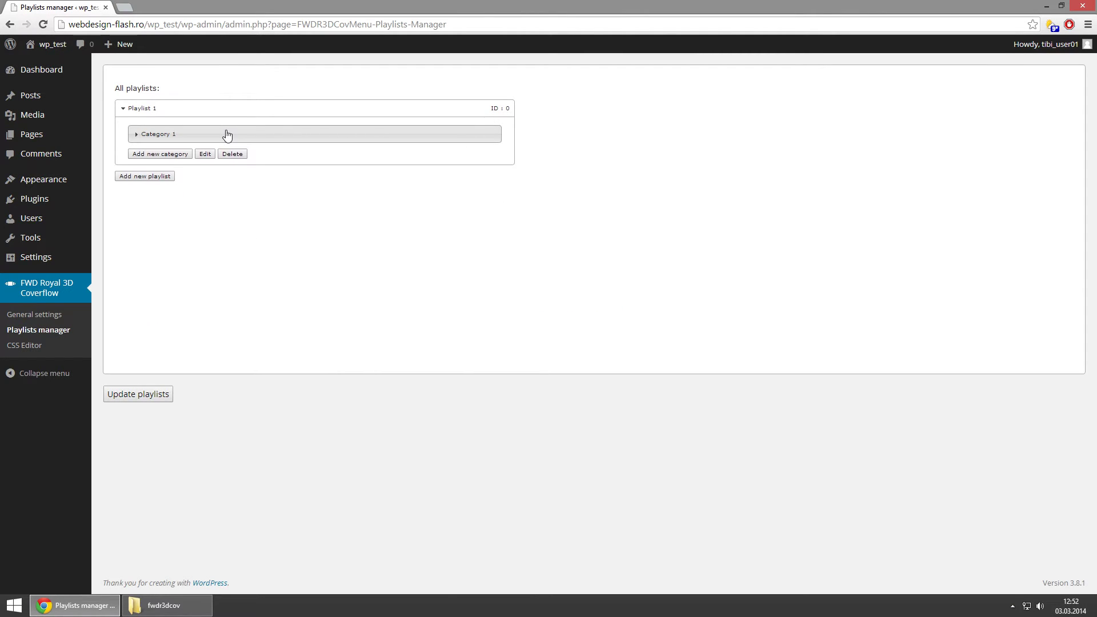
{"action": "left_click", "coordinate": [145, 177]}
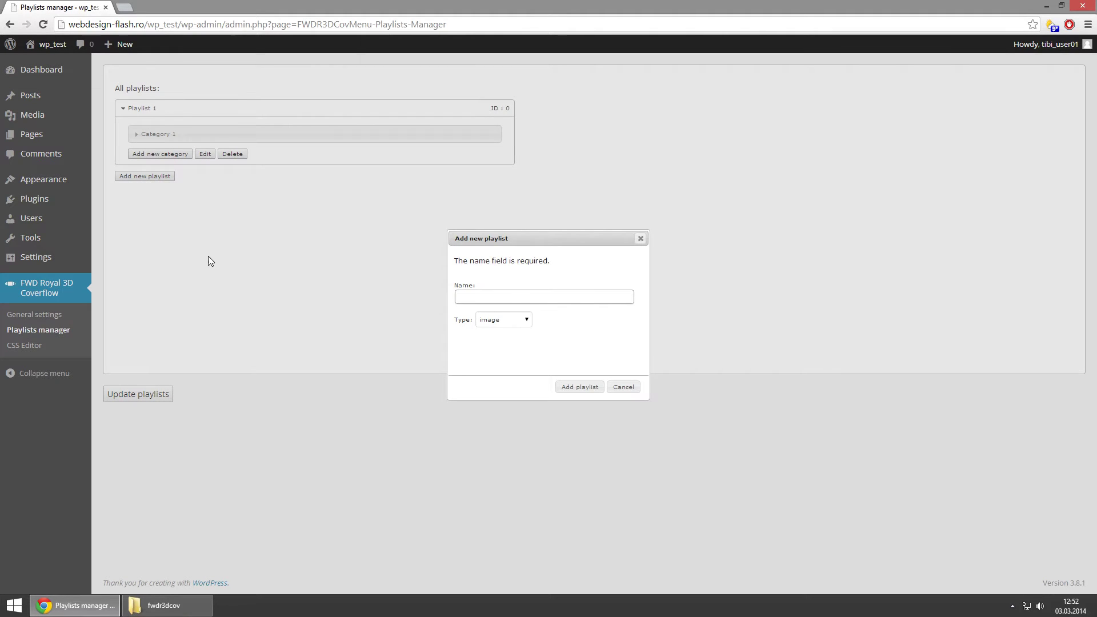
{"action": "left_click", "coordinate": [577, 388]}
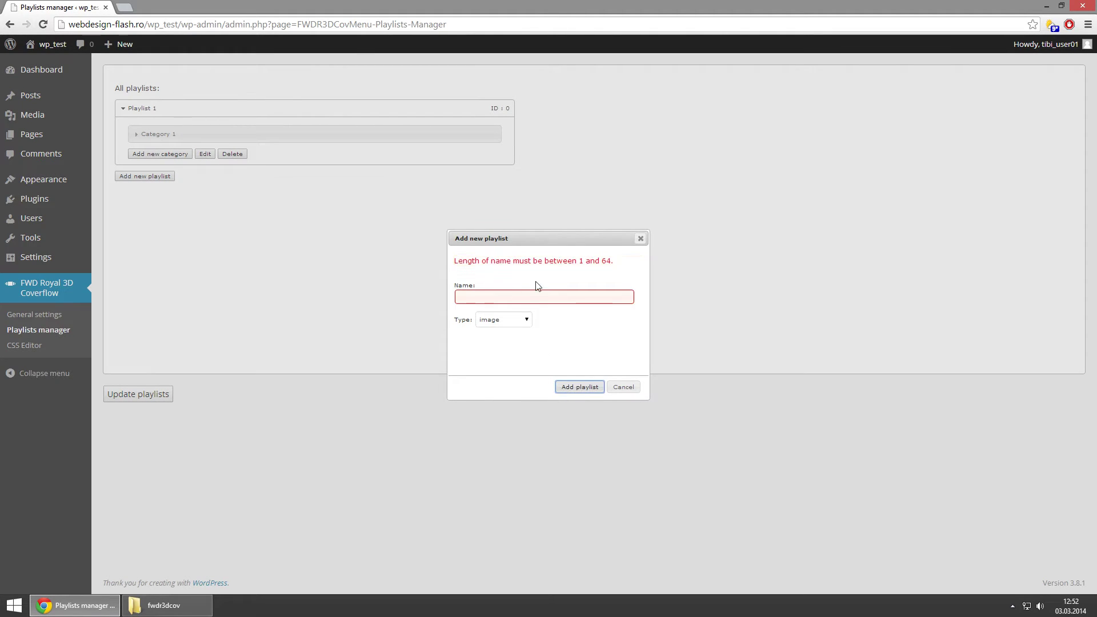
{"action": "left_click", "coordinate": [521, 321]}
{"action": "left_click", "coordinate": [510, 339]}
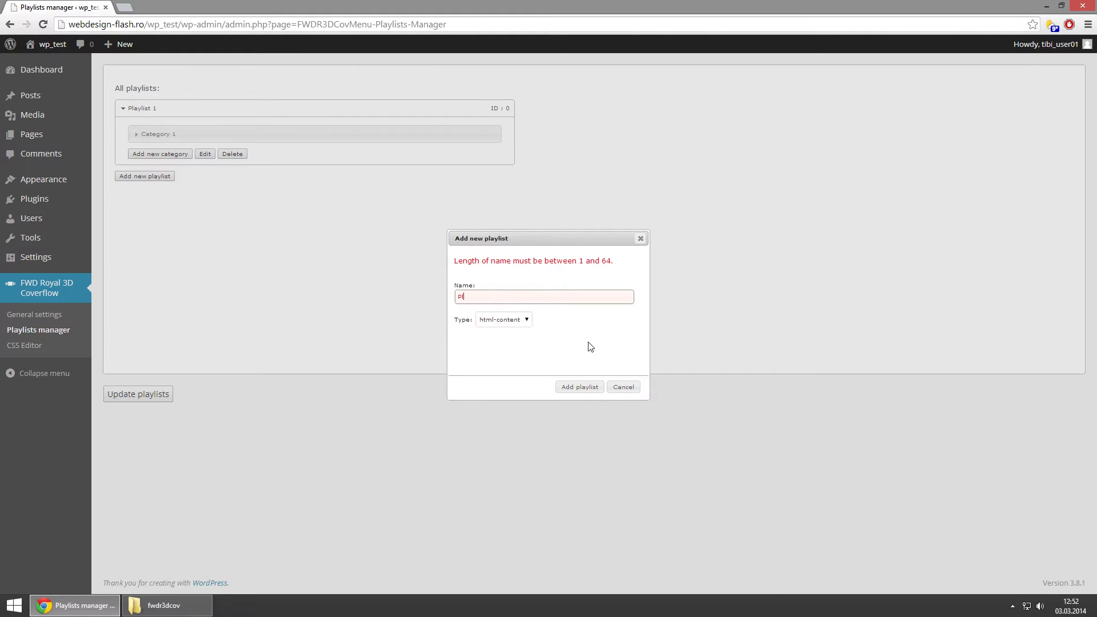
{"action": "type", "text": "Playlist 2"}
{"action": "left_click", "coordinate": [579, 388]}
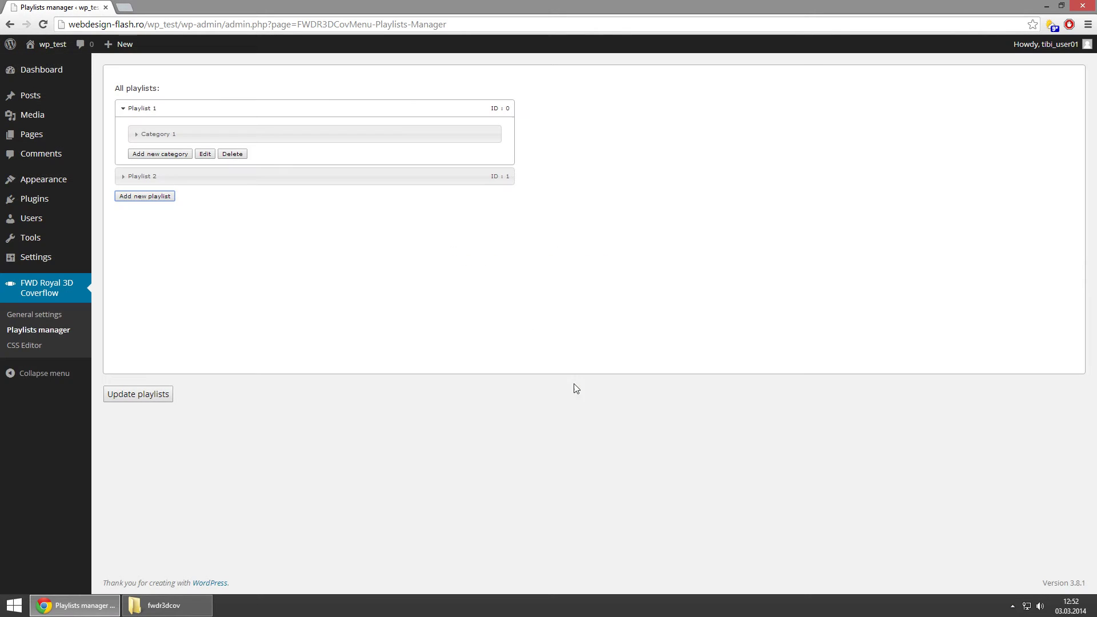
Step: Delete Playlist 2 from the list of playlists
{"action": "left_click", "coordinate": [213, 177]}
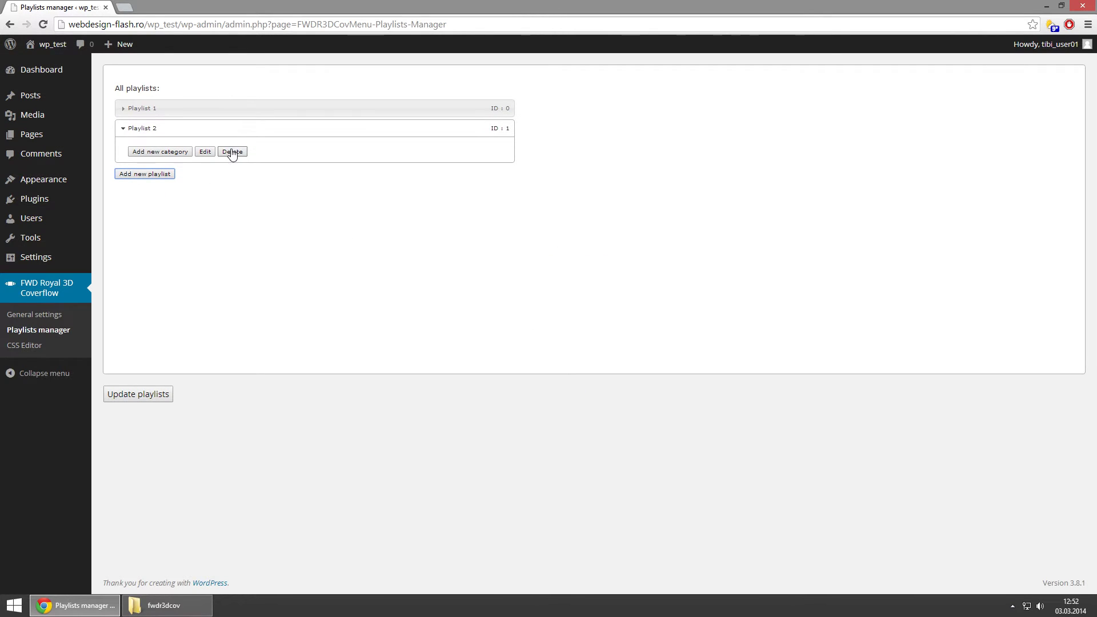
{"action": "left_click", "coordinate": [233, 152]}
{"action": "left_click", "coordinate": [592, 348]}
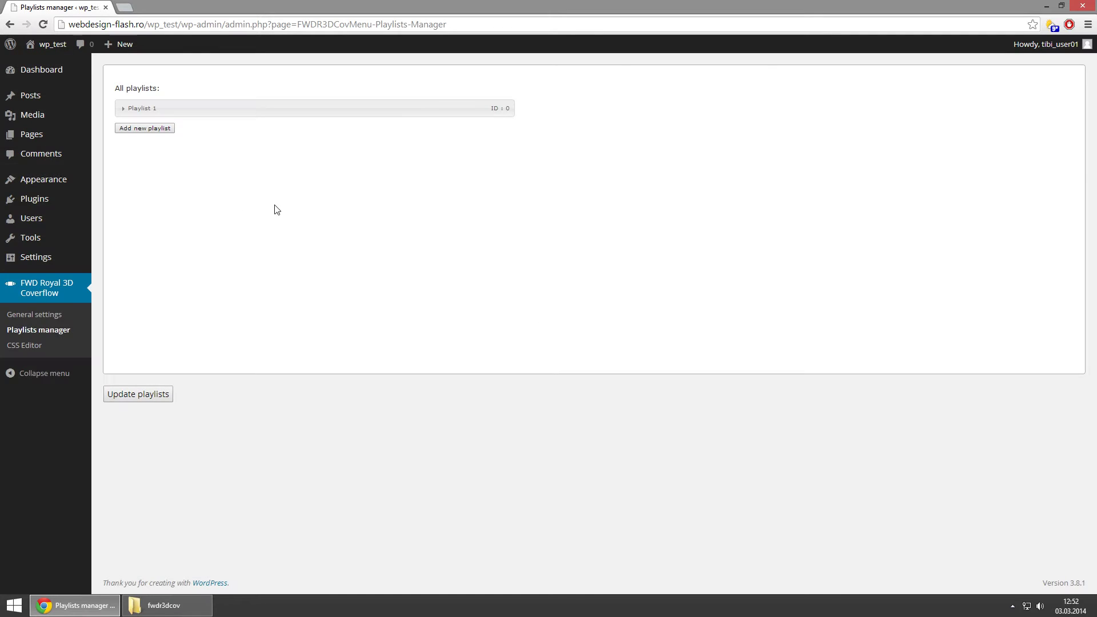
Step: Create a new playlist of type html-content named "Playlist 2"
{"action": "left_click", "coordinate": [156, 130]}
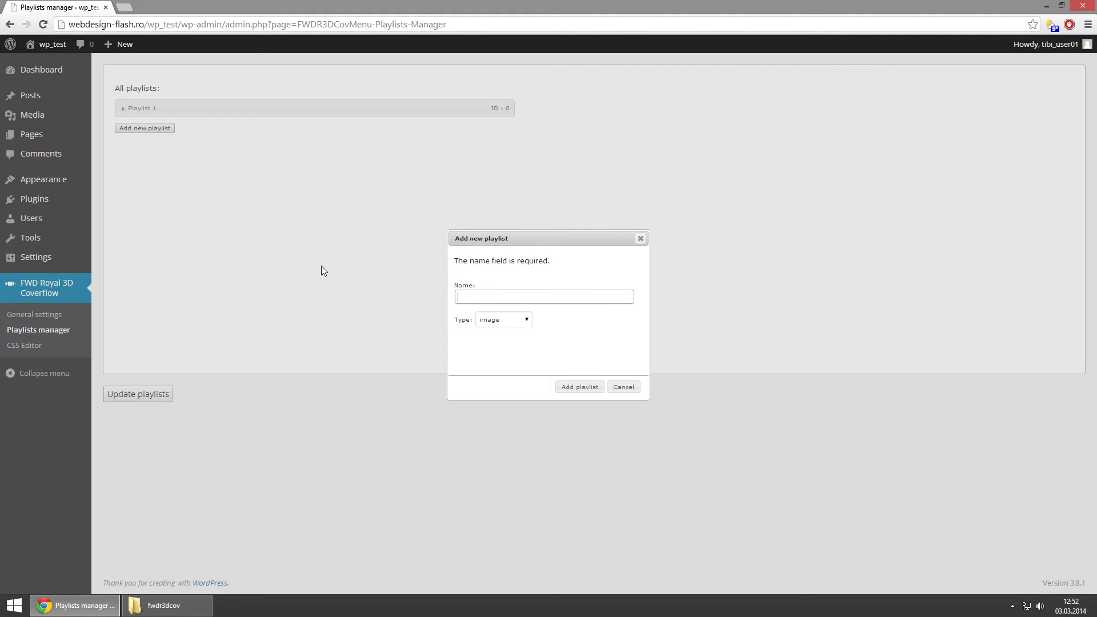
{"action": "left_click", "coordinate": [513, 320]}
{"action": "left_click", "coordinate": [501, 339]}
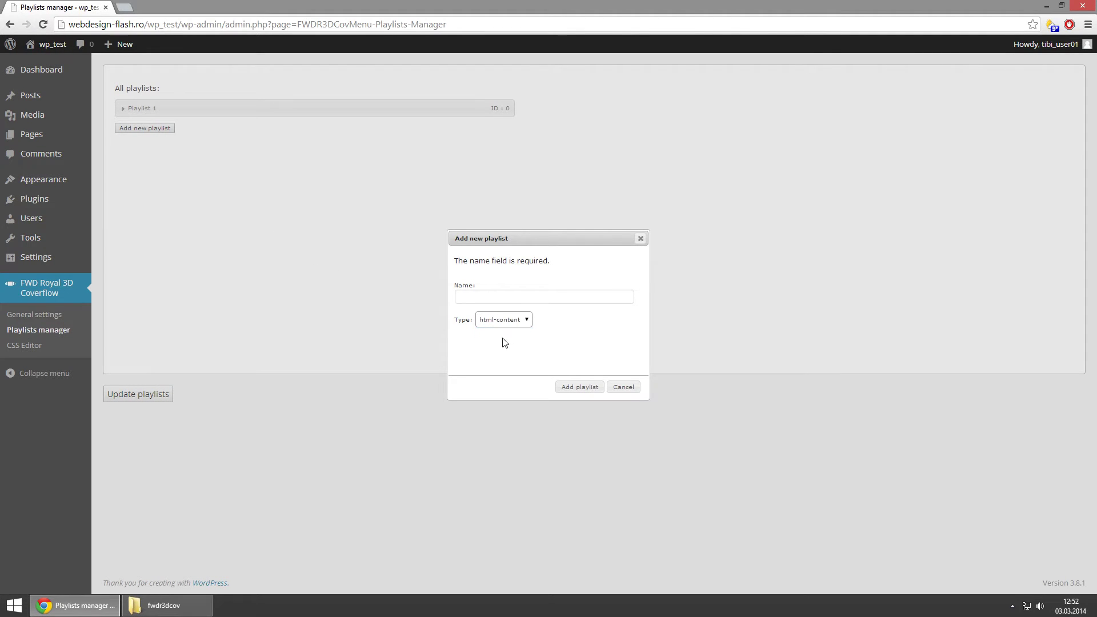
{"action": "left_click", "coordinate": [517, 298]}
{"action": "type", "text": "Playlist 2"}
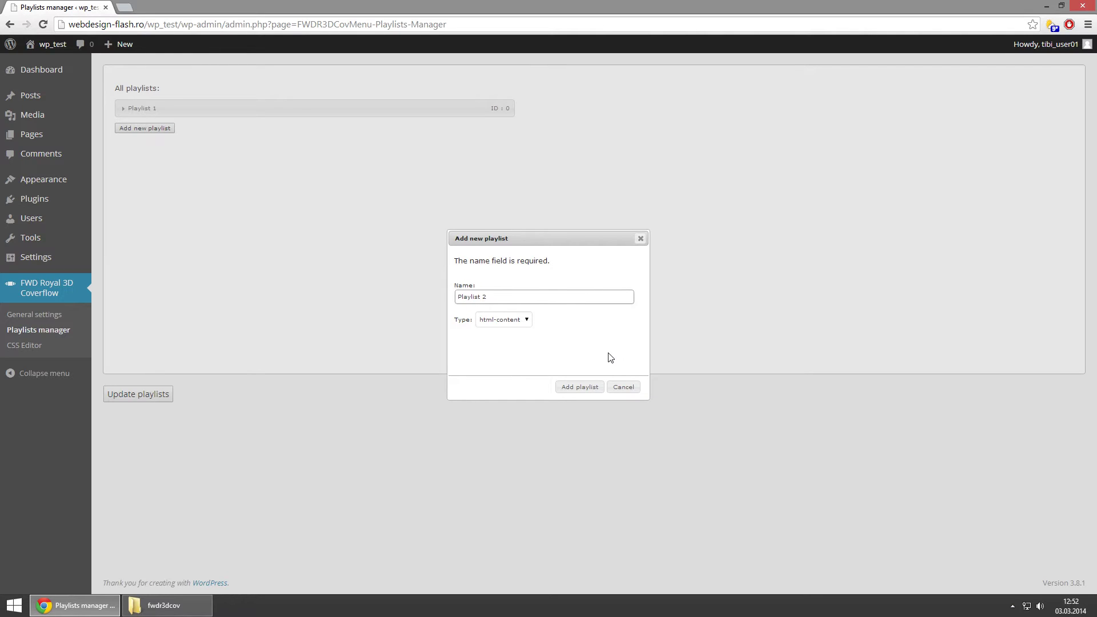
{"action": "left_click", "coordinate": [580, 386]}
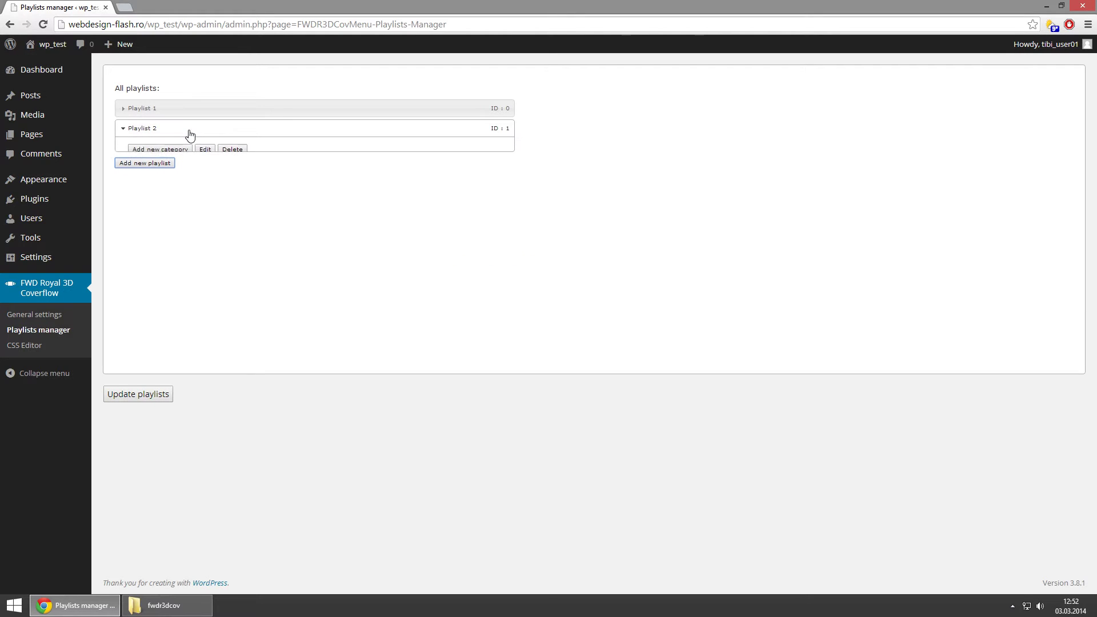
Step: Add a category named "category1" to Playlist 2
{"action": "left_click", "coordinate": [160, 152]}
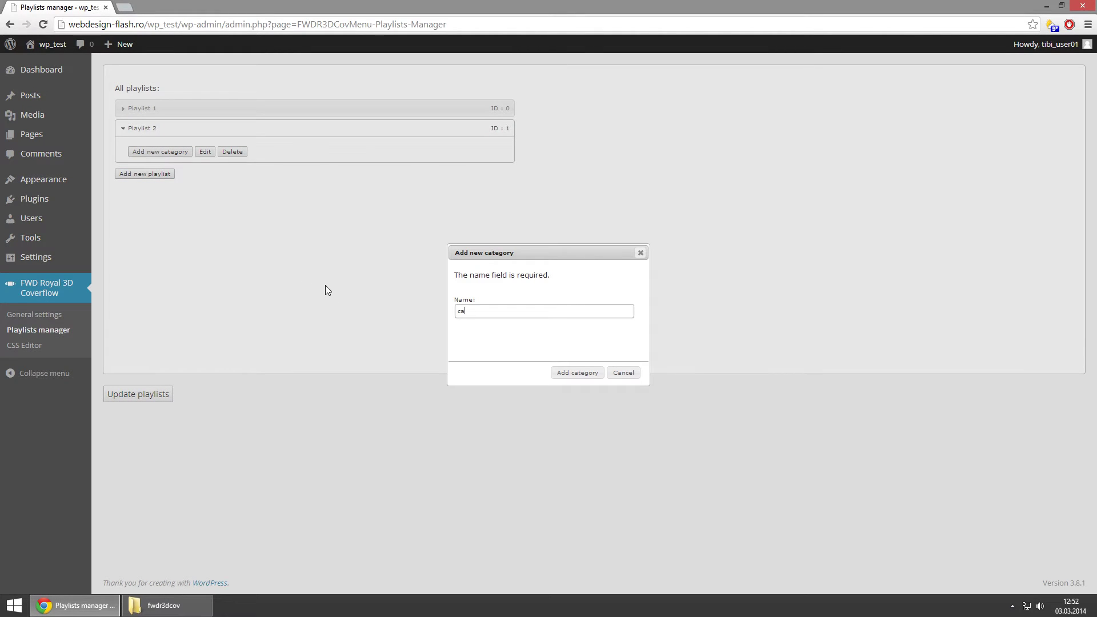
{"action": "type", "text": "category1"}
{"action": "left_click", "coordinate": [566, 377]}
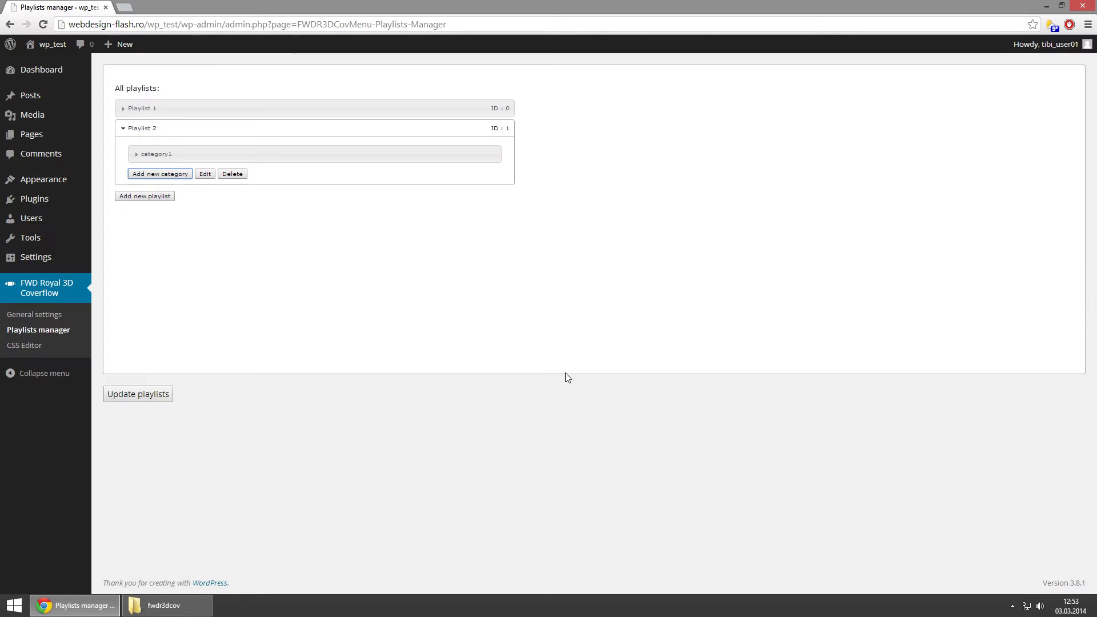
Step: Start a new thumbnail in category1 of Playlist 2, name it "thumb1" and set its data type to none
{"action": "left_click", "coordinate": [229, 158]}
{"action": "left_click", "coordinate": [176, 177]}
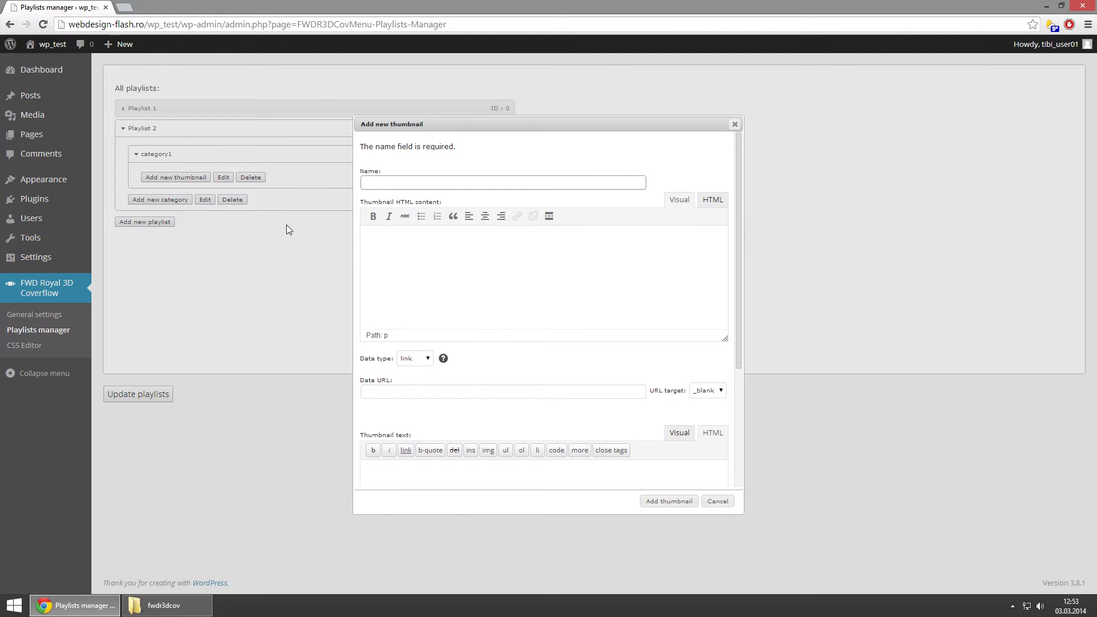
{"action": "type", "text": "thumb1"}
{"action": "left_click", "coordinate": [493, 276]}
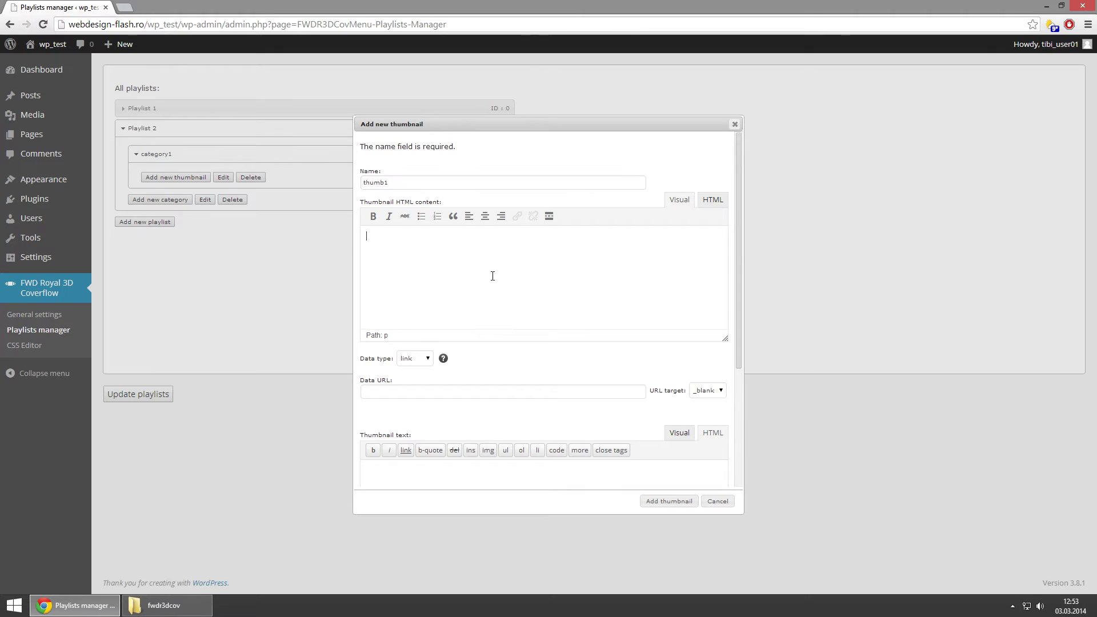
{"action": "left_click", "coordinate": [428, 359]}
{"action": "left_click", "coordinate": [415, 371]}
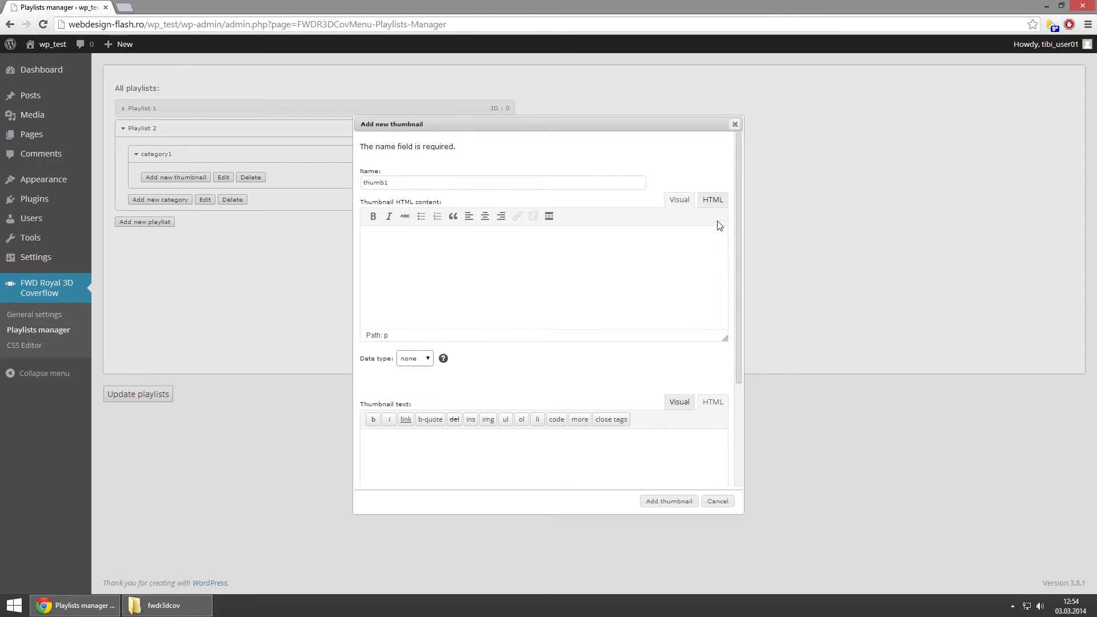
Step: Write thumb1's HTML content as an empty div styled with background-color #00ff00, width 200px and height 100px, and preview it visually
{"action": "left_click", "coordinate": [713, 200]}
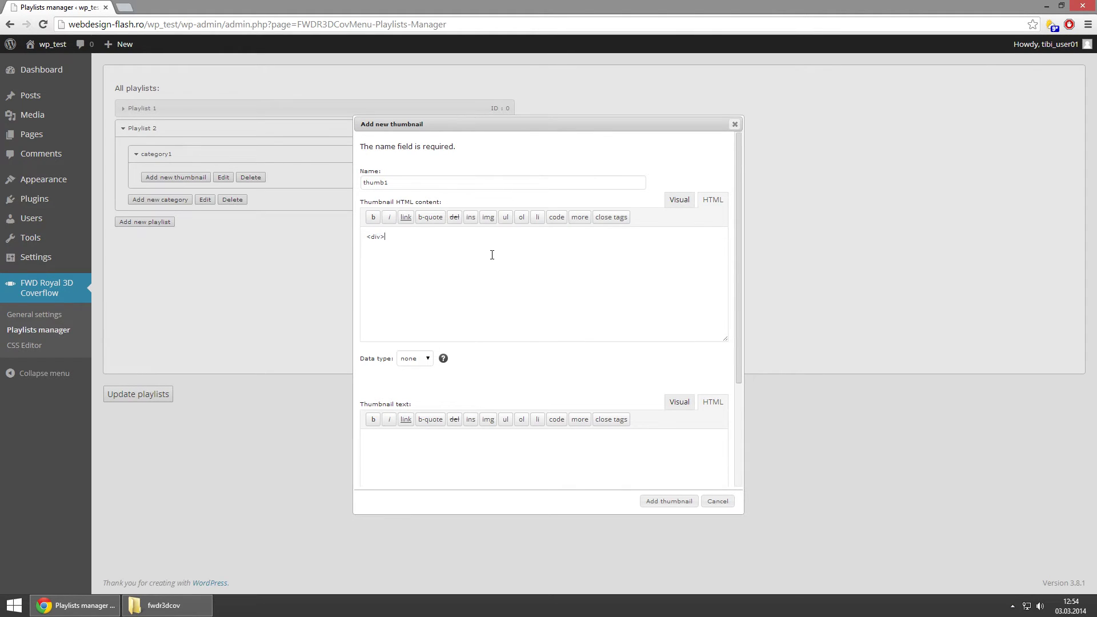
{"action": "type", "text": "div"}
{"action": "type", "text": " styl"}
{"action": "type", "text": "e="}
{"action": "type", "text": "\""}
{"action": "type", "text": "b"}
{"action": "type", "text": "ack"}
{"action": "type", "text": "ground-col"}
{"action": "type", "text": "or:"}
{"action": "type", "text": "#00"}
{"action": "type", "text": "ff"}
{"action": "type", "text": "00"}
{"action": "type", "text": ";width"}
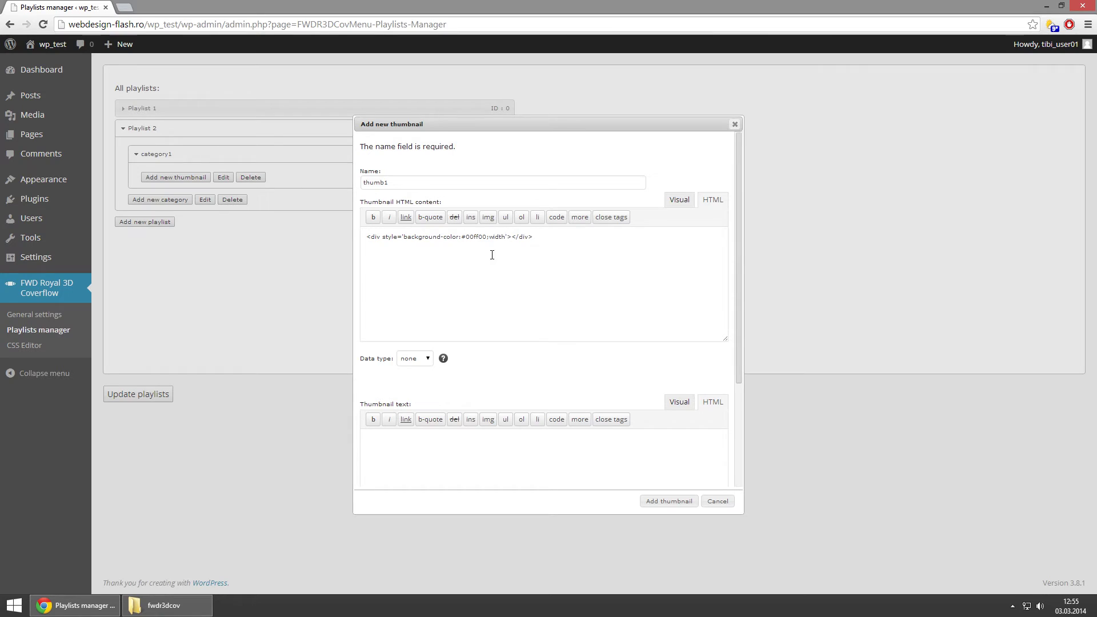
{"action": "type", "text": ":200px;height:100px;"}
{"action": "left_click", "coordinate": [680, 200]}
{"action": "left_click", "coordinate": [711, 200]}
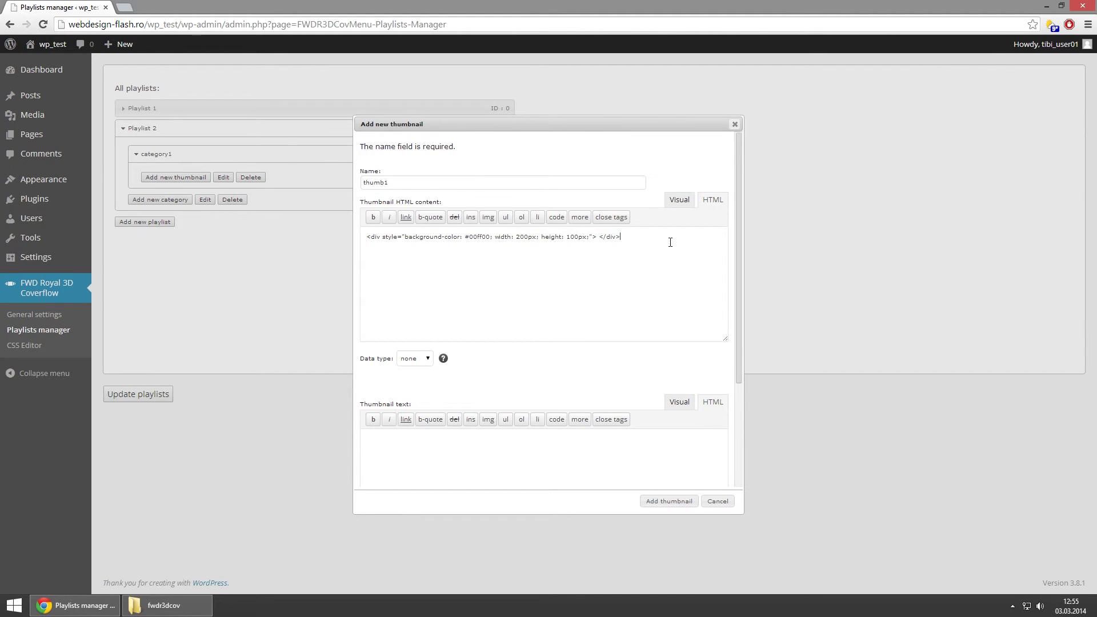
{"action": "type", "text": "this is a link"}
{"action": "left_click_drag", "start_coordinate": [422, 245], "coordinate": [366, 247]}
{"action": "left_click", "coordinate": [407, 218]}
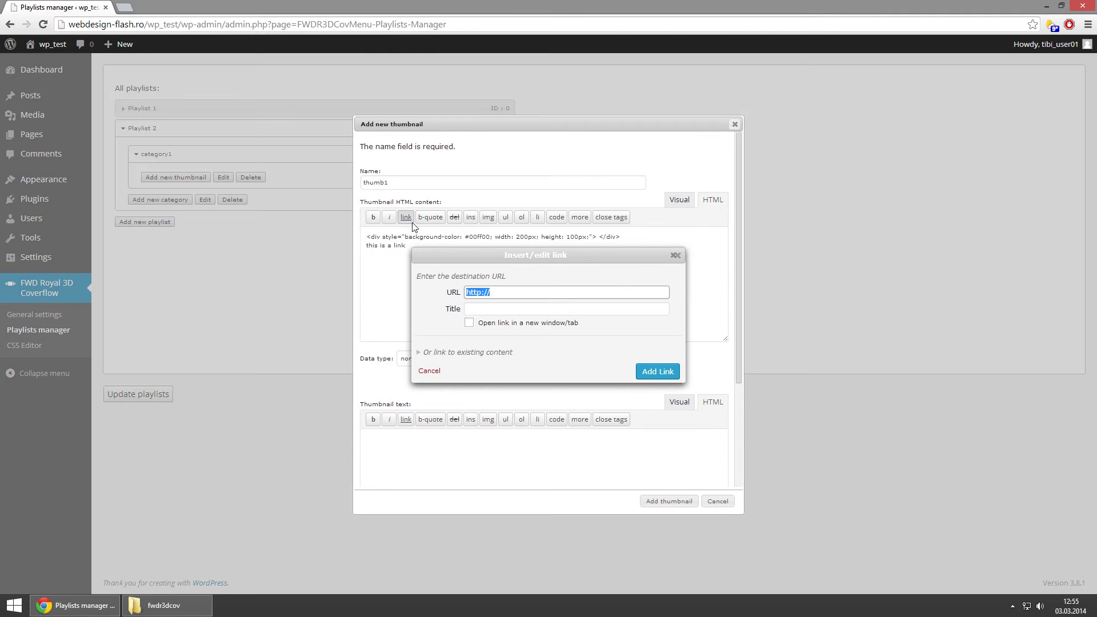
{"action": "left_click", "coordinate": [528, 295]}
{"action": "type", "text": "www.google.com"}
{"action": "left_click", "coordinate": [605, 311]}
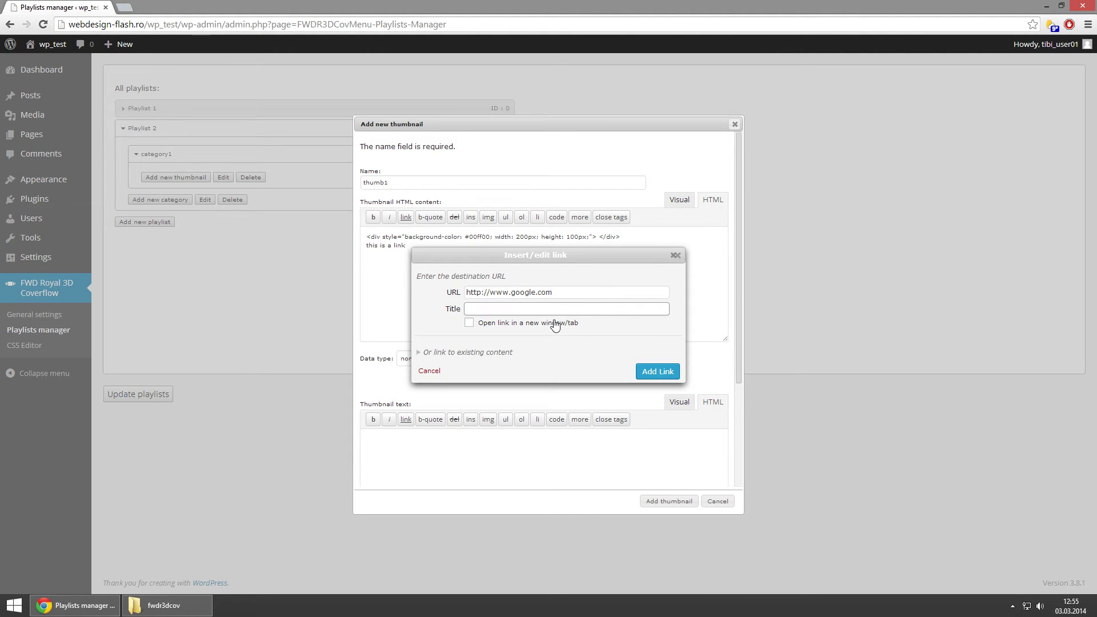
{"action": "type", "text": "link title"}
{"action": "left_click", "coordinate": [477, 324]}
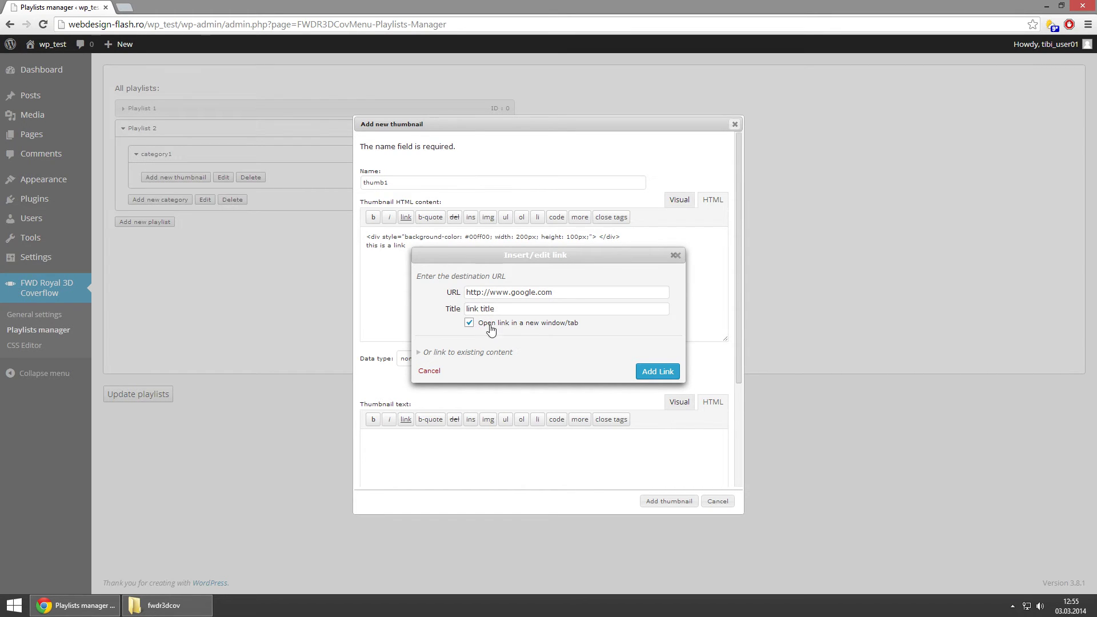
{"action": "left_click", "coordinate": [652, 374]}
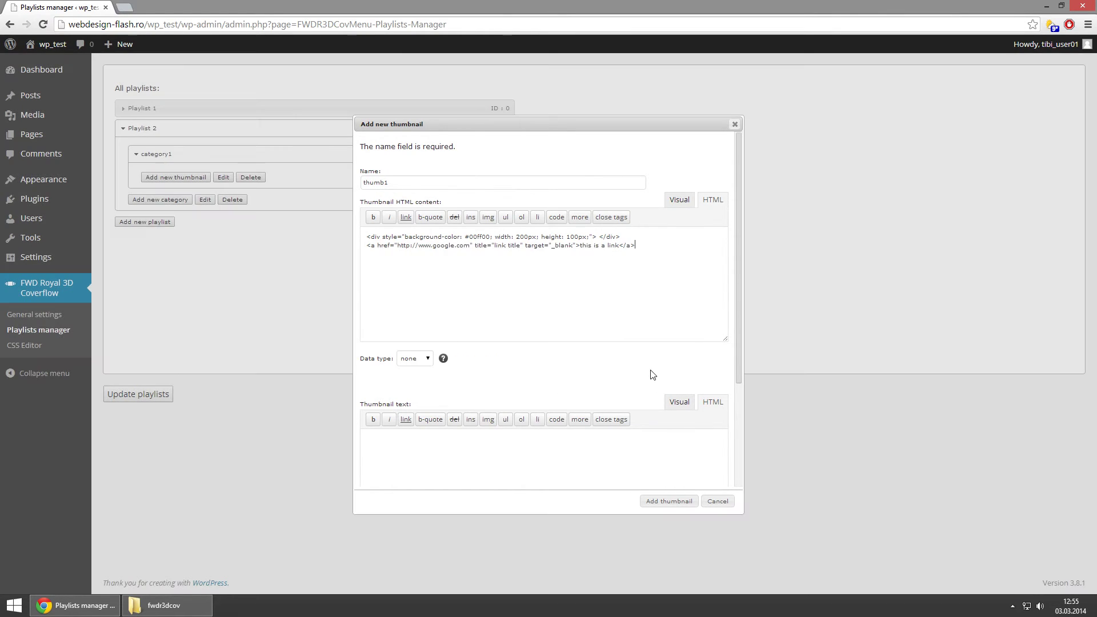
{"action": "left_click", "coordinate": [679, 201]}
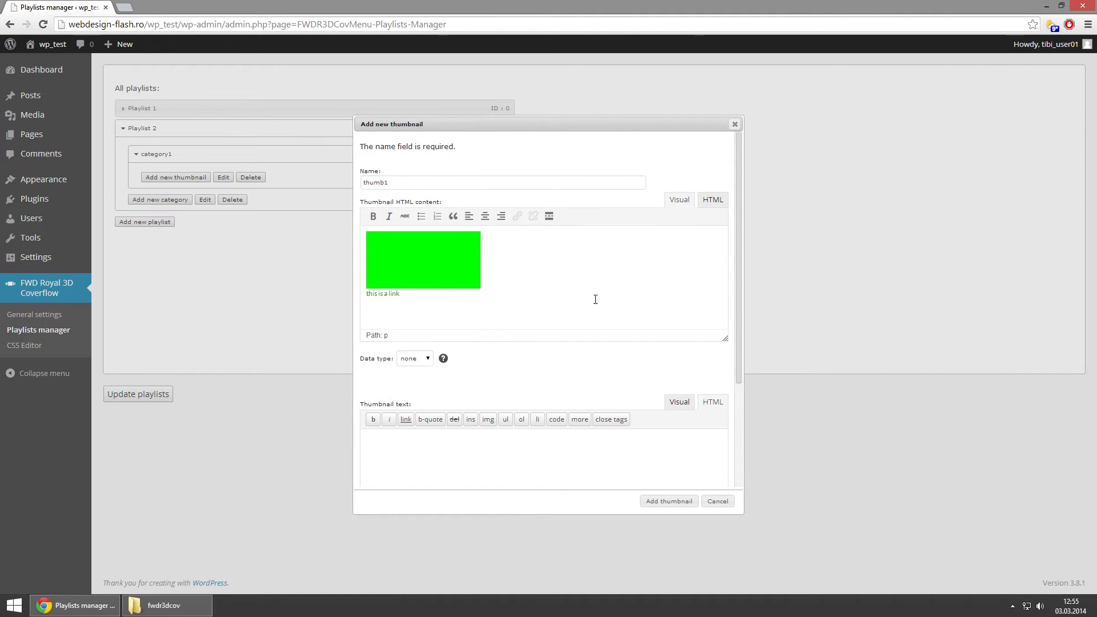
{"action": "left_click", "coordinate": [672, 501]}
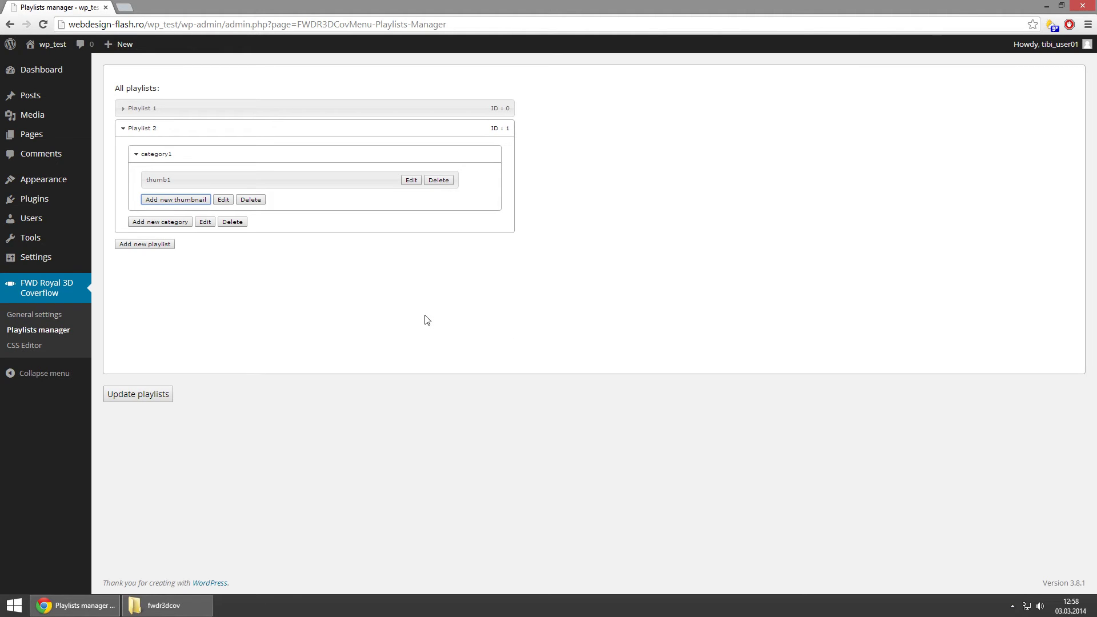
Step: Add a thumbnail "thumb2" to category1 of Playlist 2 with HTML content "this is some simple text" and data type none
{"action": "left_click", "coordinate": [177, 199]}
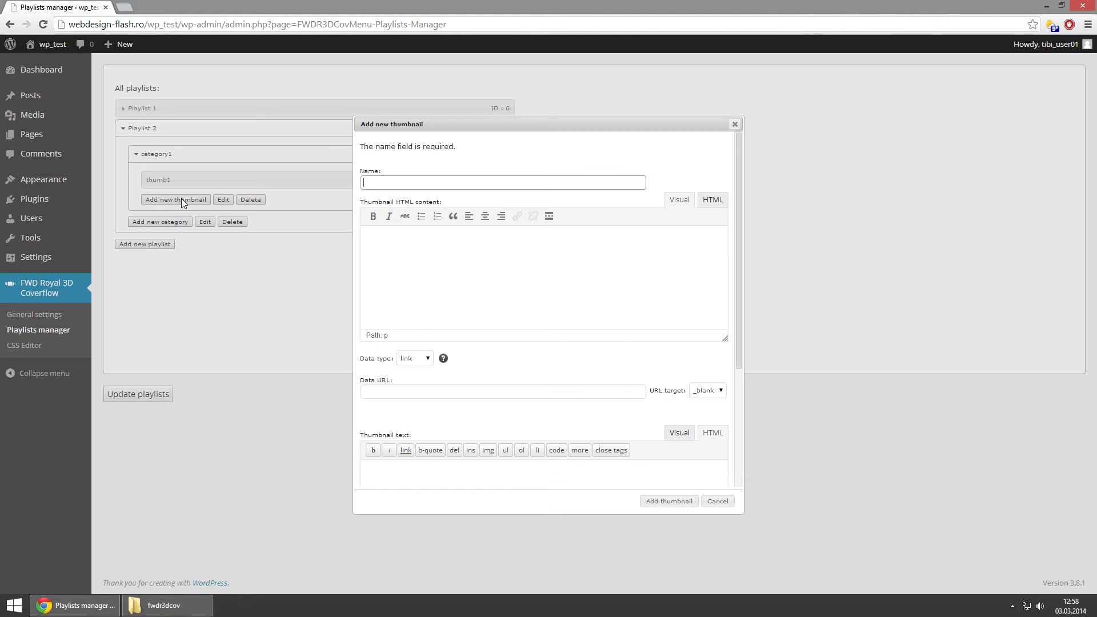
{"action": "type", "text": "thumb2"}
{"action": "left_click", "coordinate": [523, 286]}
{"action": "type", "text": "this is"}
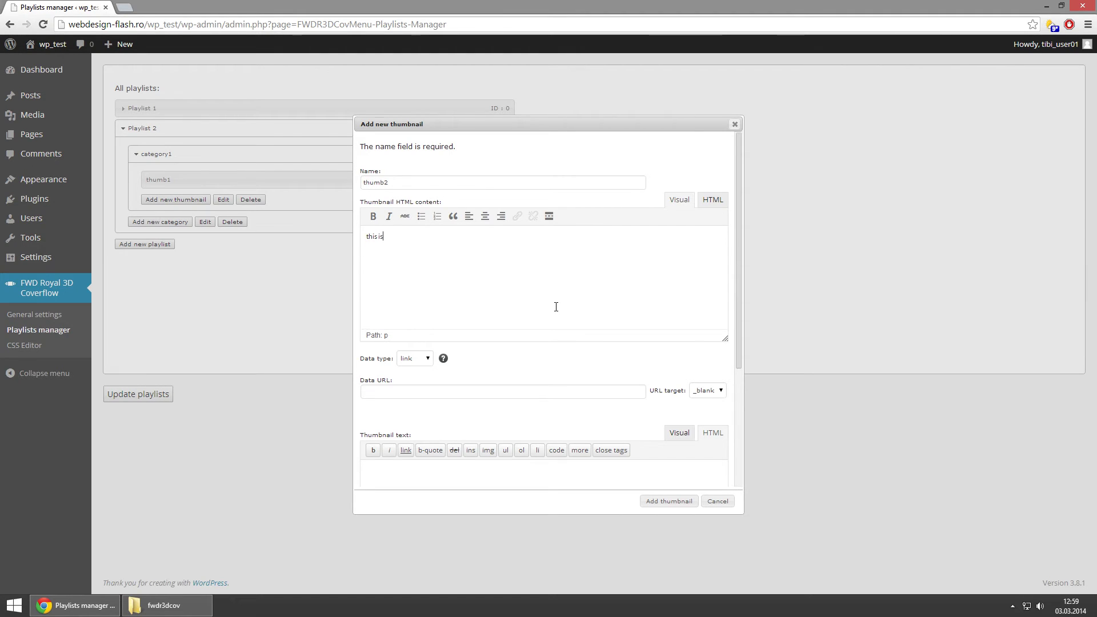
{"action": "type", "text": " some simple text"}
{"action": "left_click", "coordinate": [427, 359]}
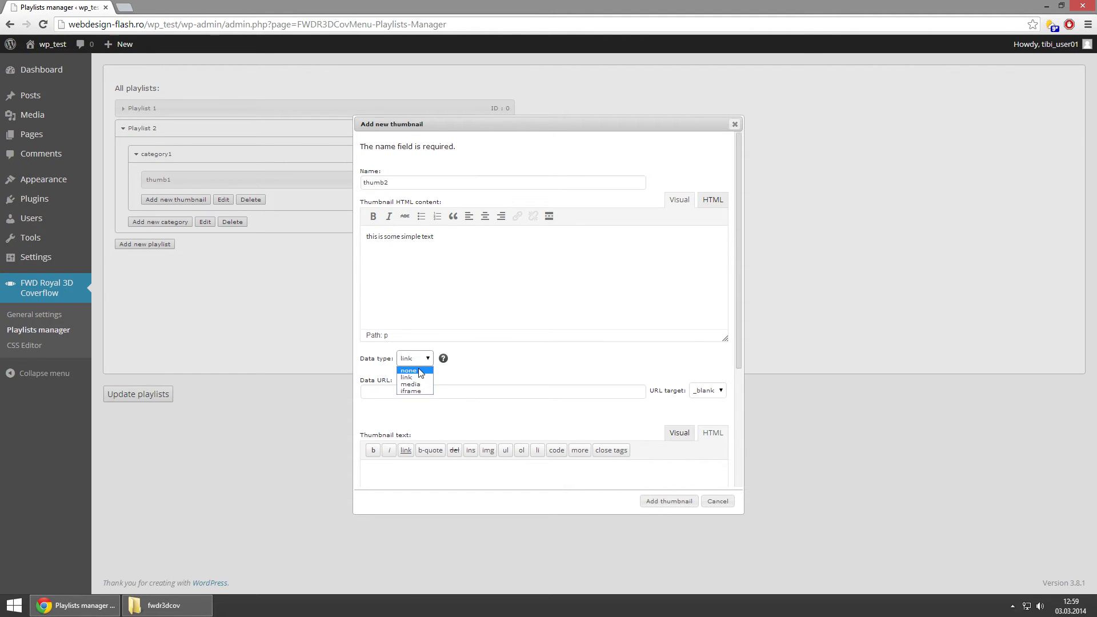
{"action": "left_click", "coordinate": [420, 371]}
{"action": "left_click", "coordinate": [670, 503]}
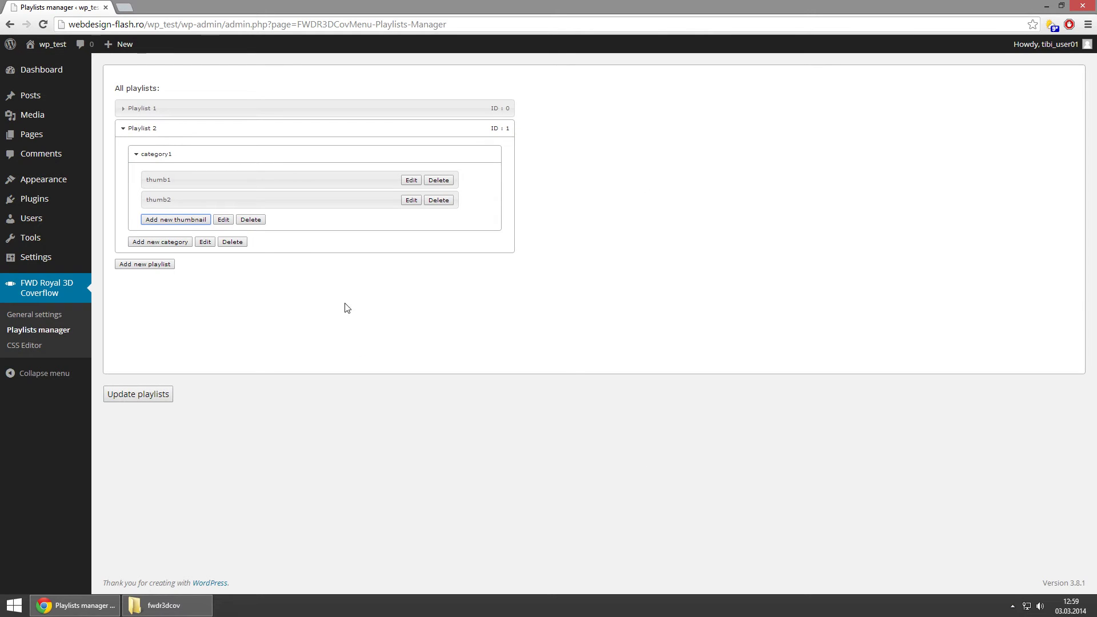
Step: Save the updated playlists, and expand Playlist 2 and Playlist 1 with their categories to check the thumbnails
{"action": "left_click", "coordinate": [133, 398]}
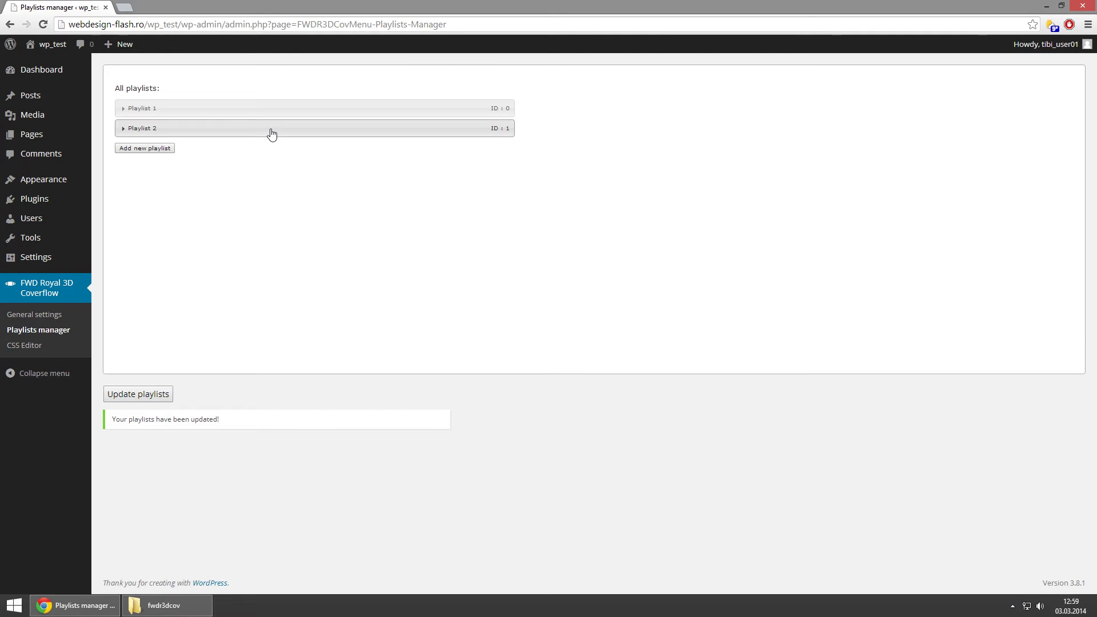
{"action": "left_click", "coordinate": [272, 129]}
{"action": "left_click", "coordinate": [224, 157]}
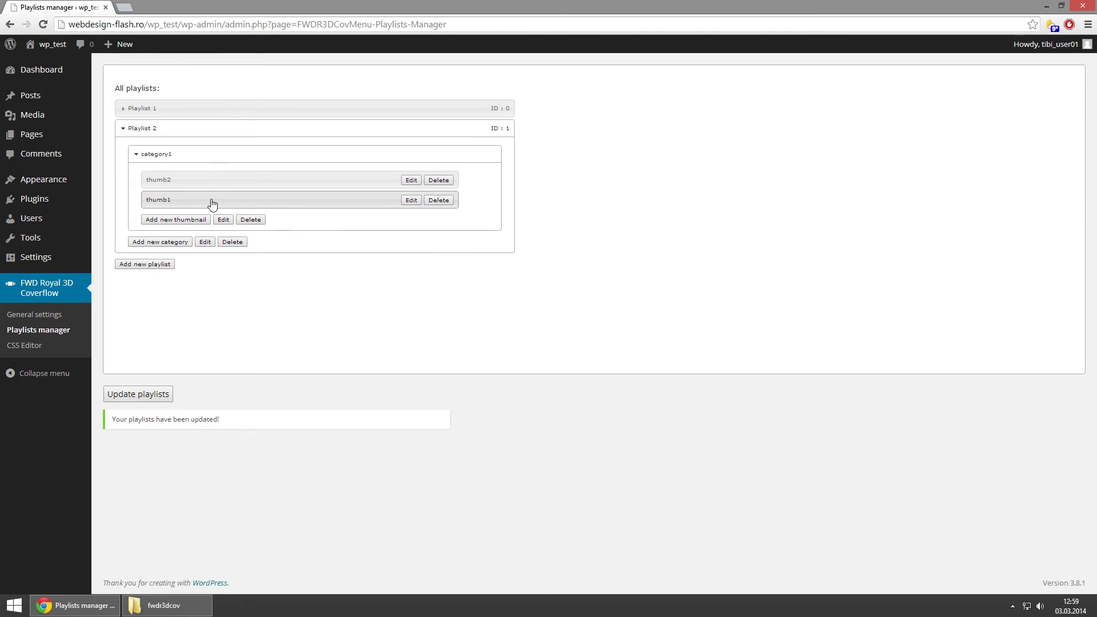
{"action": "left_click", "coordinate": [223, 110]}
{"action": "left_click", "coordinate": [216, 132]}
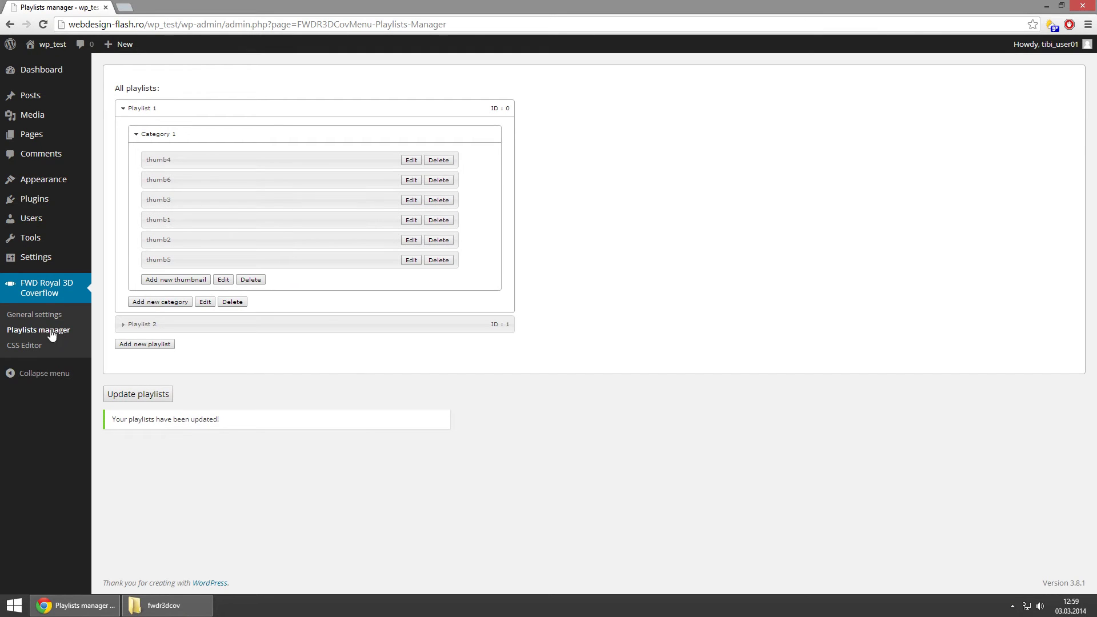
Step: Append a .newClass rule with color #FFFFFF to the end of the coverflow's main CSS file and update the file
{"action": "left_click", "coordinate": [20, 347]}
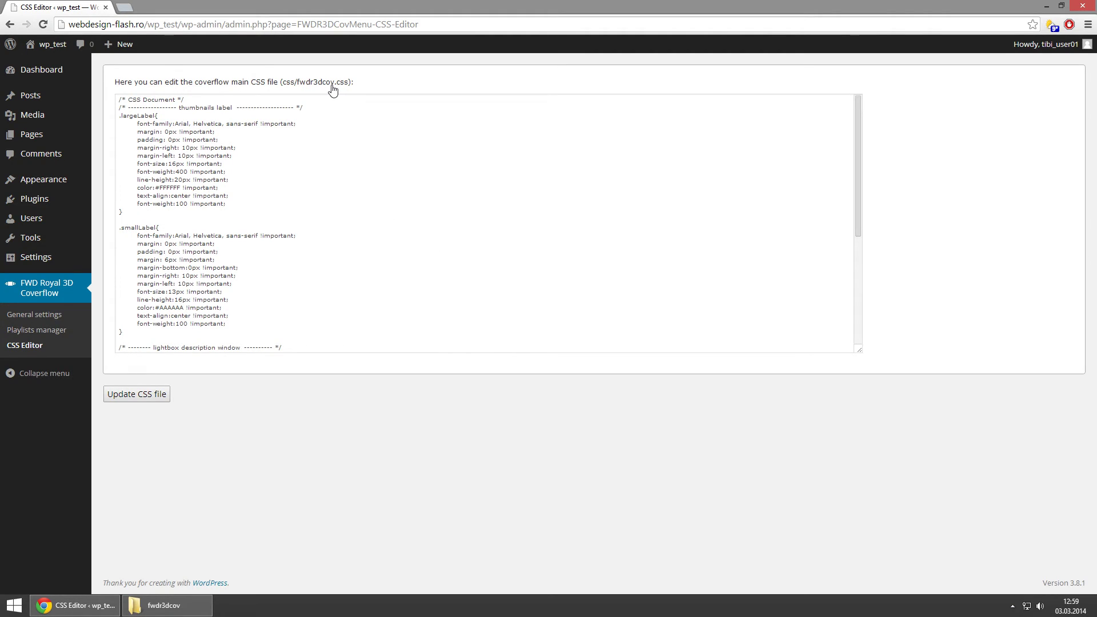
{"action": "left_click", "coordinate": [317, 102]}
{"action": "scroll", "coordinate": [353, 235], "scroll_direction": "down", "scroll_amount": 4}
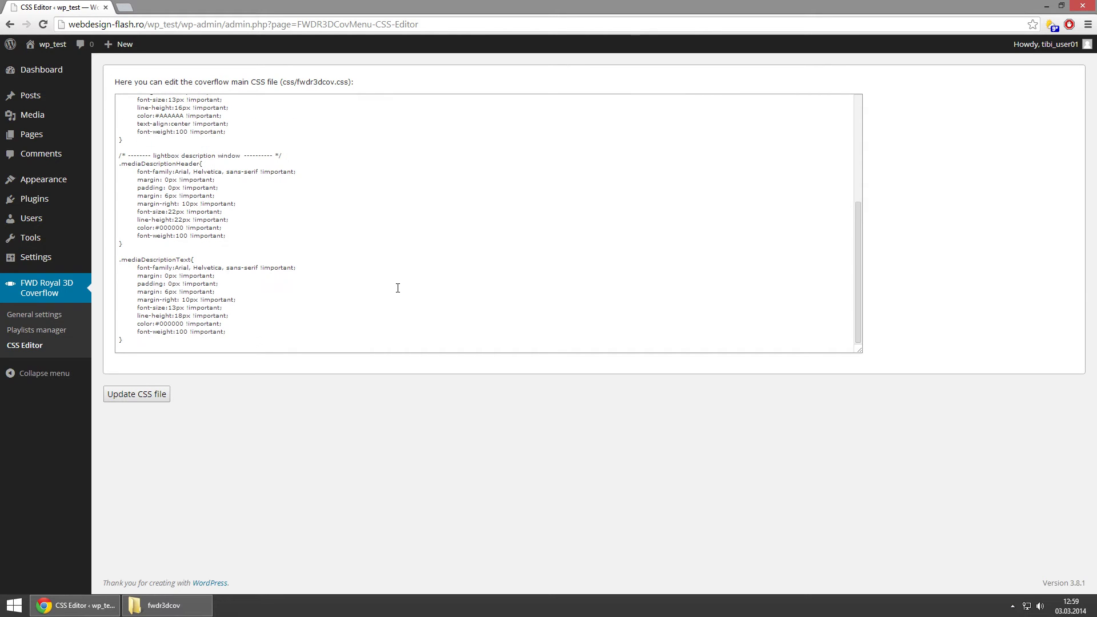
{"action": "key", "text": "Return"}
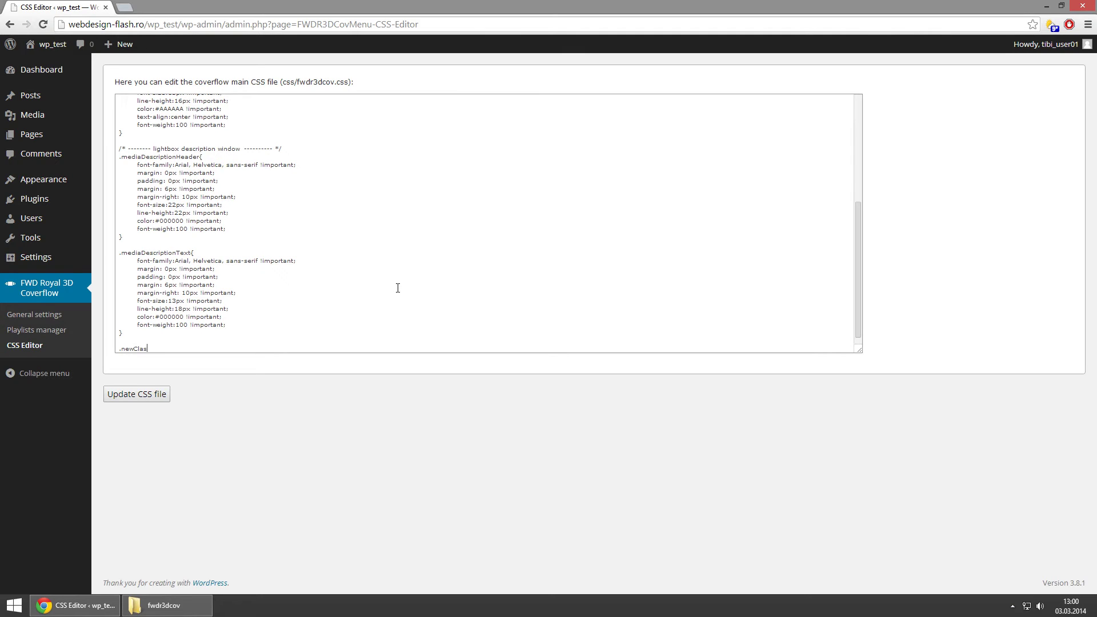
{"action": "key", "text": "Return"}
{"action": "type", "text": "}"}
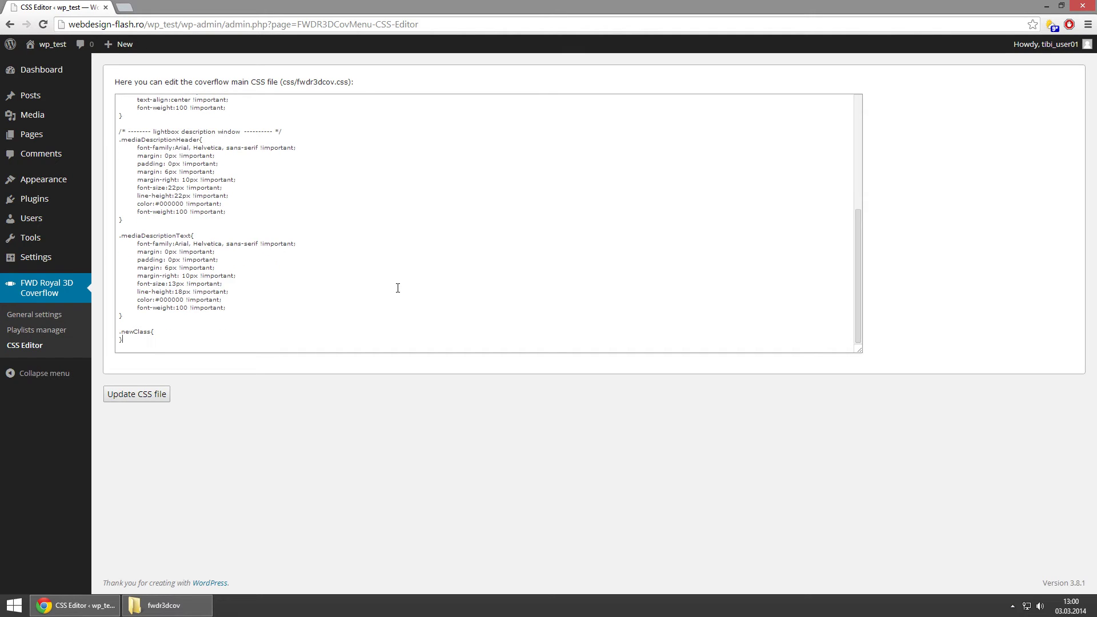
{"action": "key", "text": "Up"}
{"action": "left_click", "coordinate": [157, 393]}
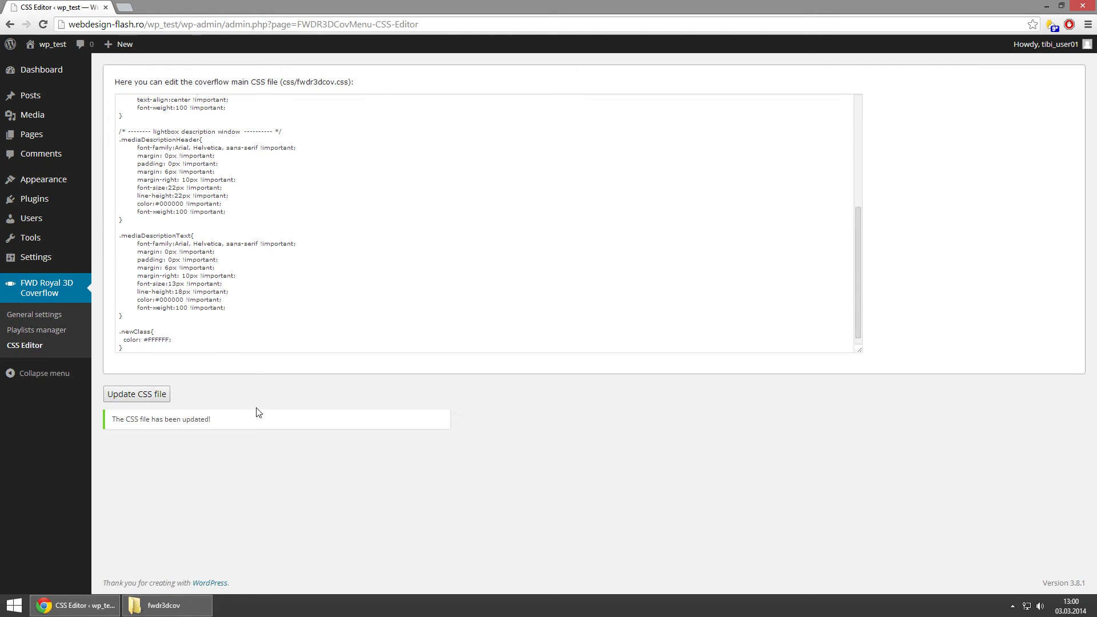
{"action": "scroll", "coordinate": [338, 299], "scroll_direction": "up", "scroll_amount": 2}
{"action": "scroll", "coordinate": [362, 304], "scroll_direction": "down", "scroll_amount": 2}
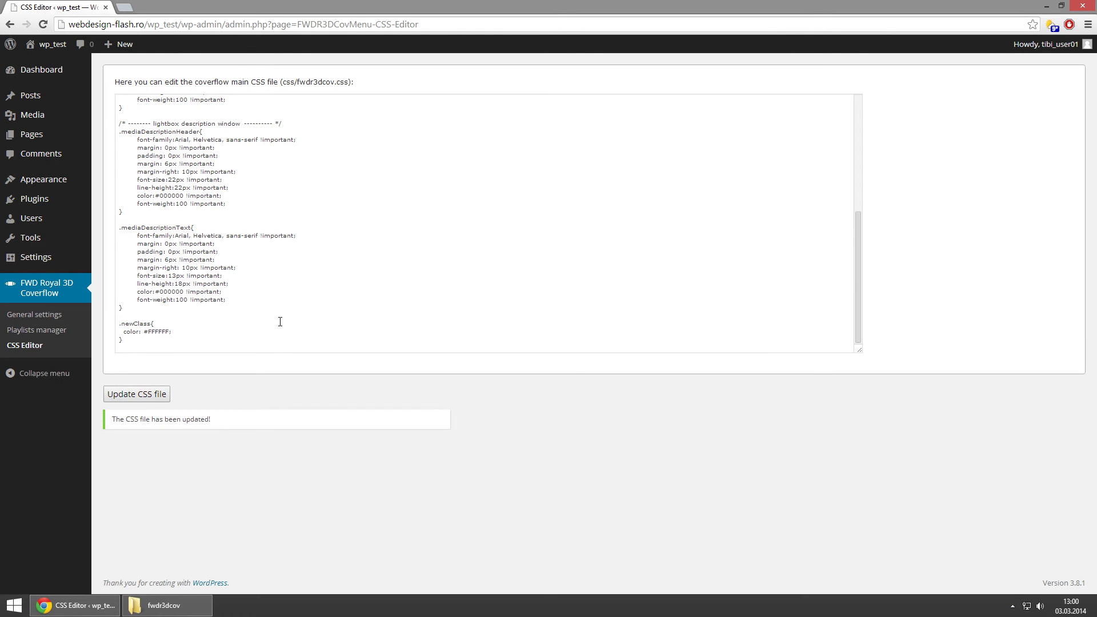
Step: Create a new post titled "FWD Royal 3D Coverflow Demo" with the body text "This is the coverflow demo:" and a new line below
{"action": "left_click", "coordinate": [35, 97]}
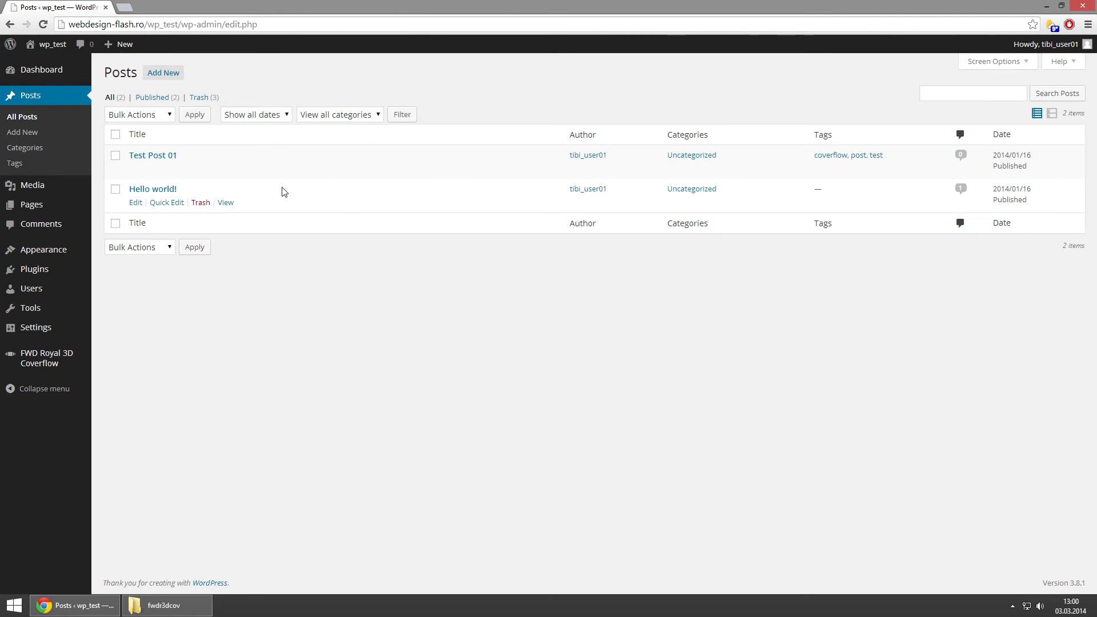
{"action": "left_click", "coordinate": [150, 72]}
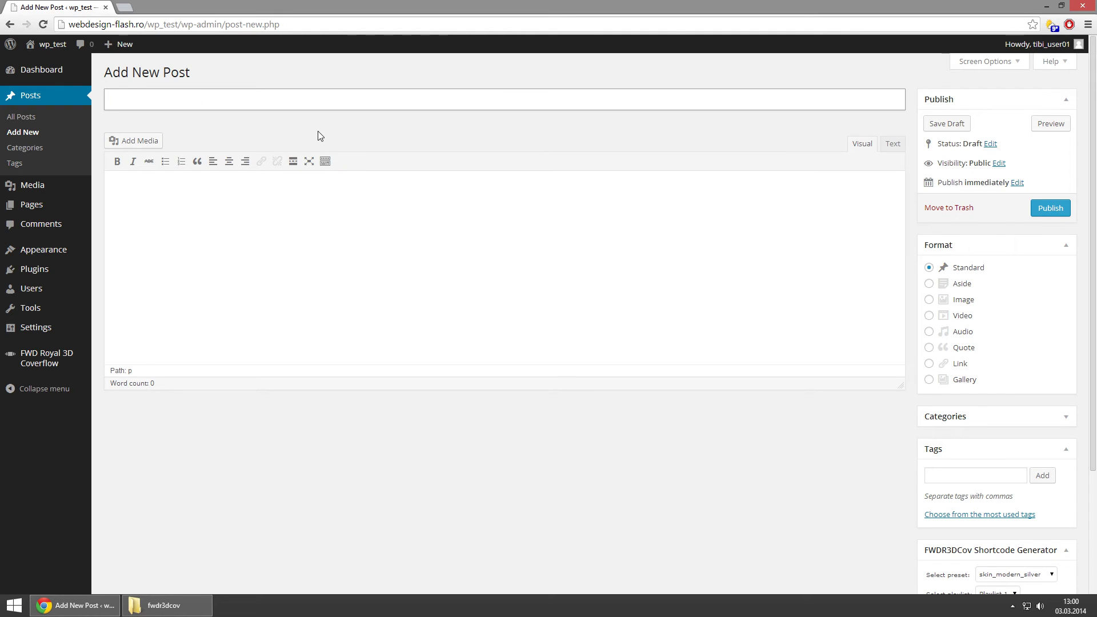
{"action": "type", "text": "FWD Royal 3D Coverf"}
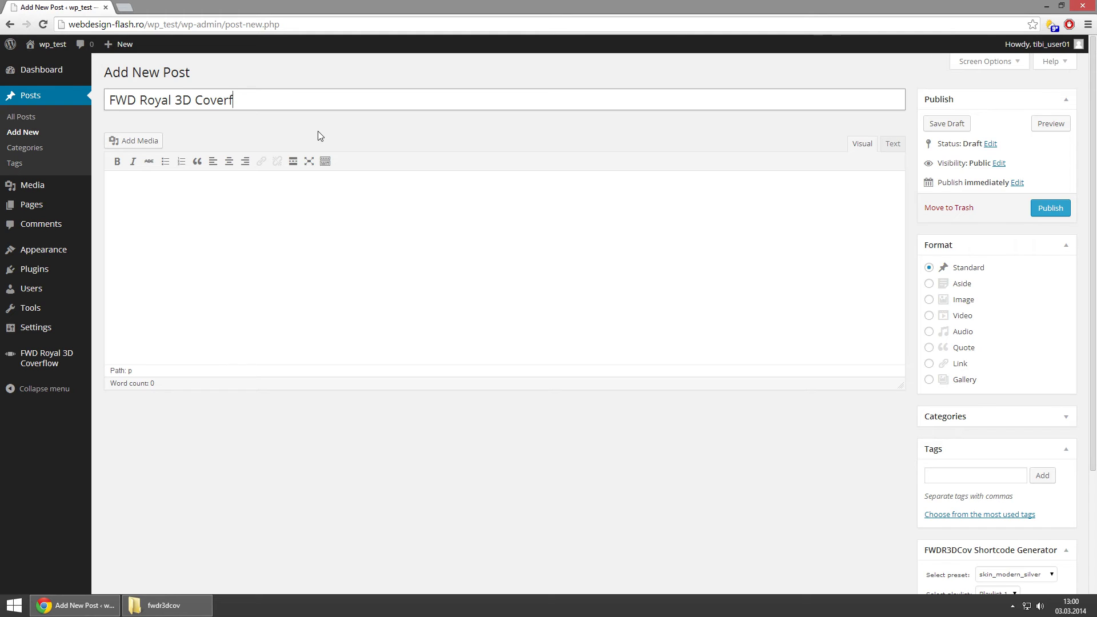
{"action": "type", "text": "low Demo"}
{"action": "left_click", "coordinate": [352, 239]}
{"action": "type", "text": "T"}
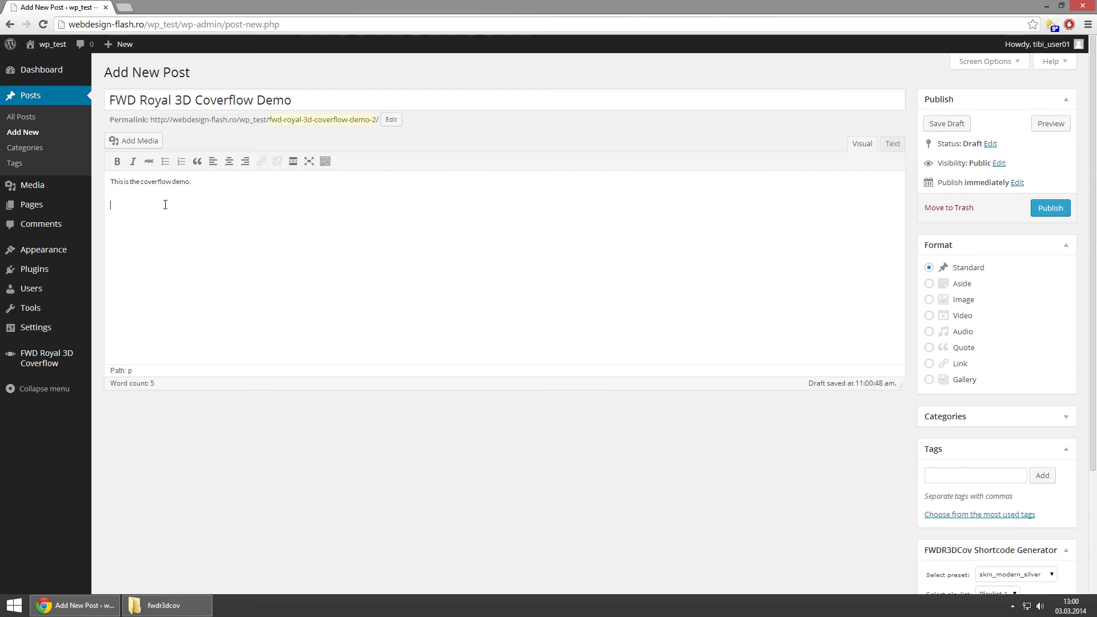
{"action": "key", "text": "Return"}
Step: Insert a coverflow shortcode into the post using the skin_modern_warm preset and Playlist 1
{"action": "scroll", "coordinate": [806, 493], "scroll_direction": "down", "scroll_amount": 3}
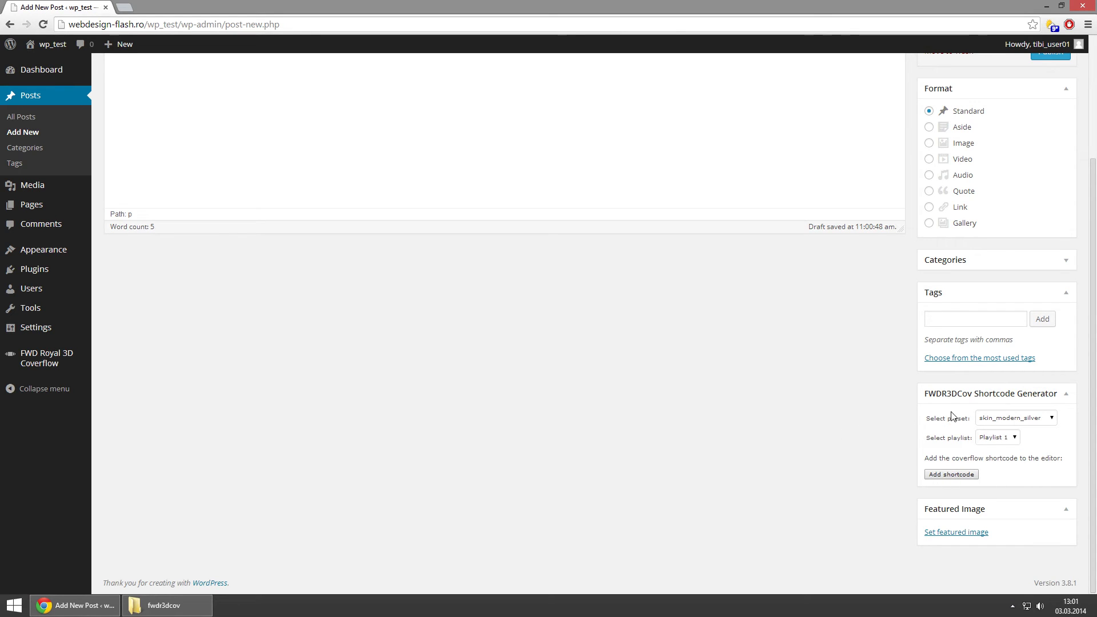
{"action": "left_click", "coordinate": [1048, 422]}
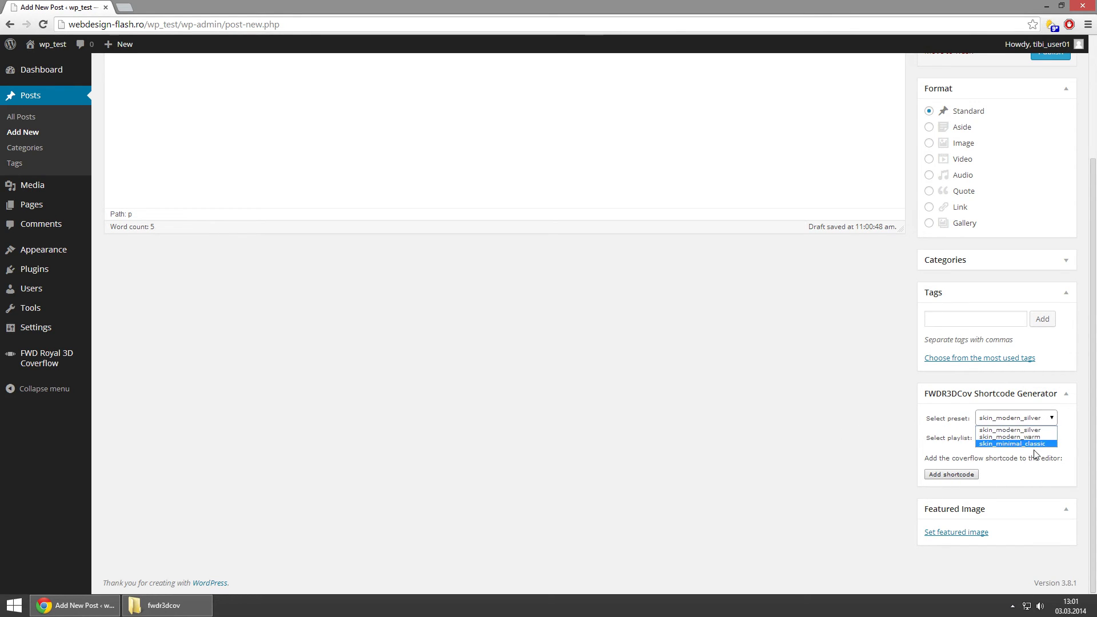
{"action": "left_click", "coordinate": [1038, 437]}
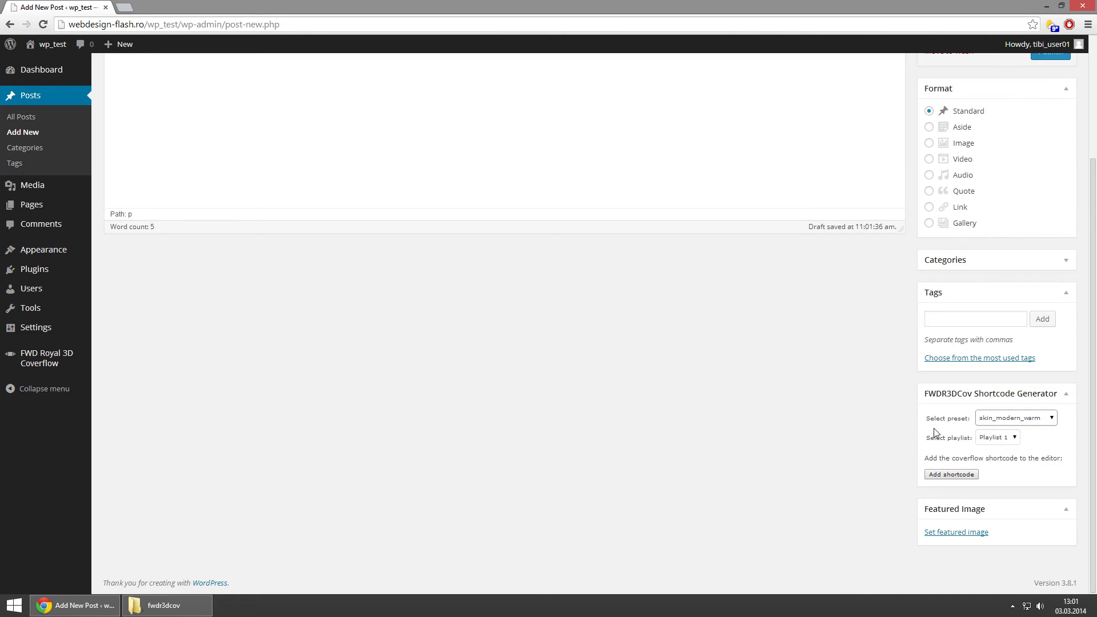
{"action": "left_click", "coordinate": [1016, 438]}
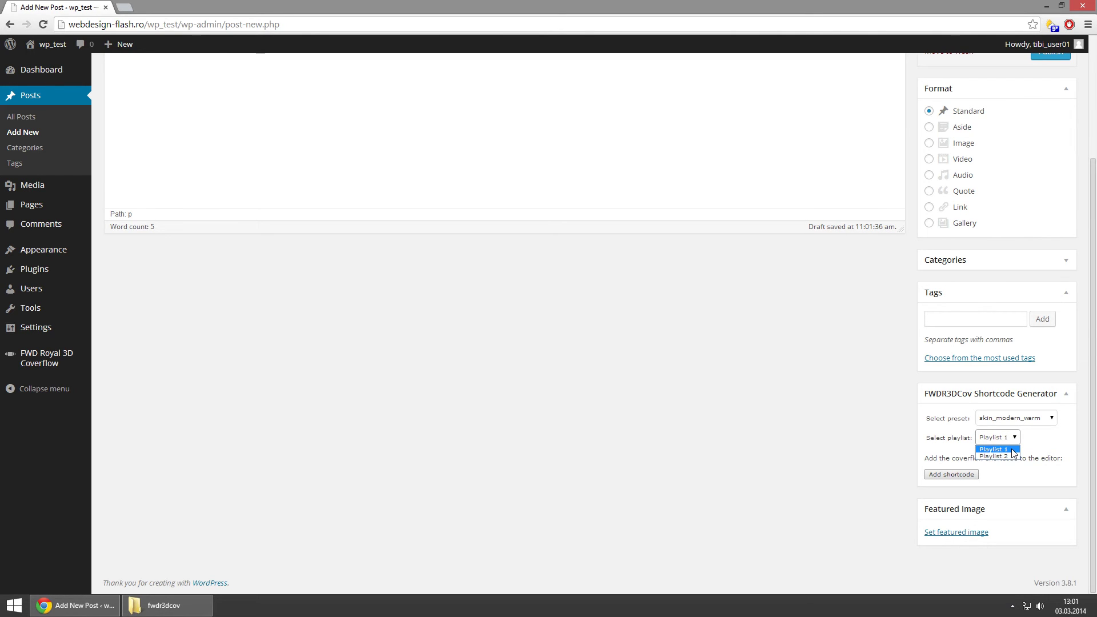
{"action": "left_click", "coordinate": [1012, 450]}
{"action": "left_click", "coordinate": [954, 475]}
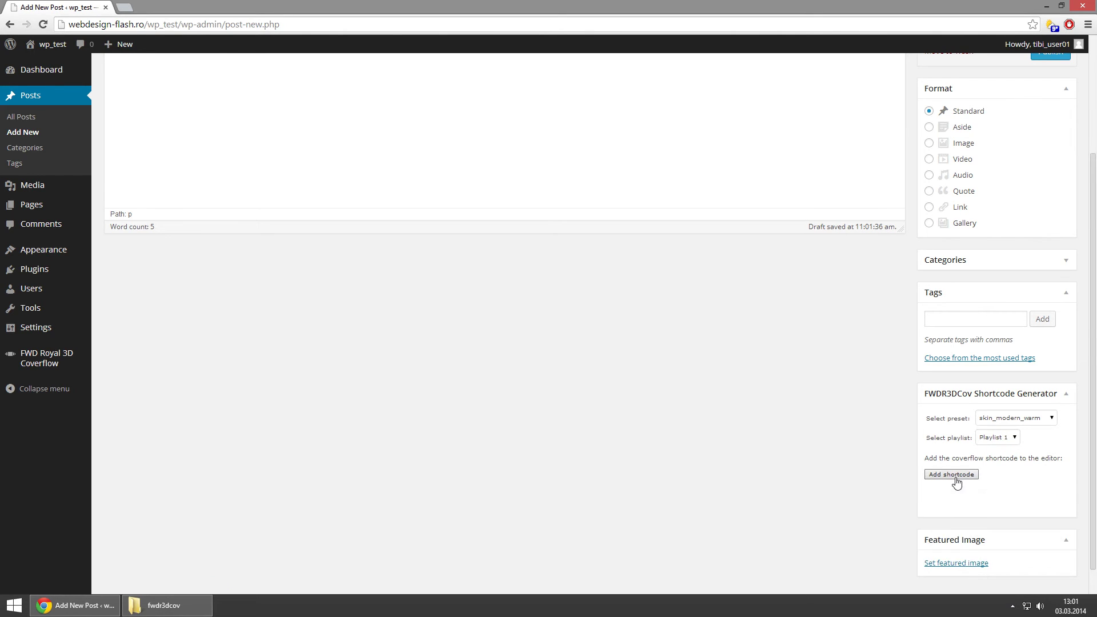
{"action": "scroll", "coordinate": [497, 392], "scroll_direction": "up", "scroll_amount": 3}
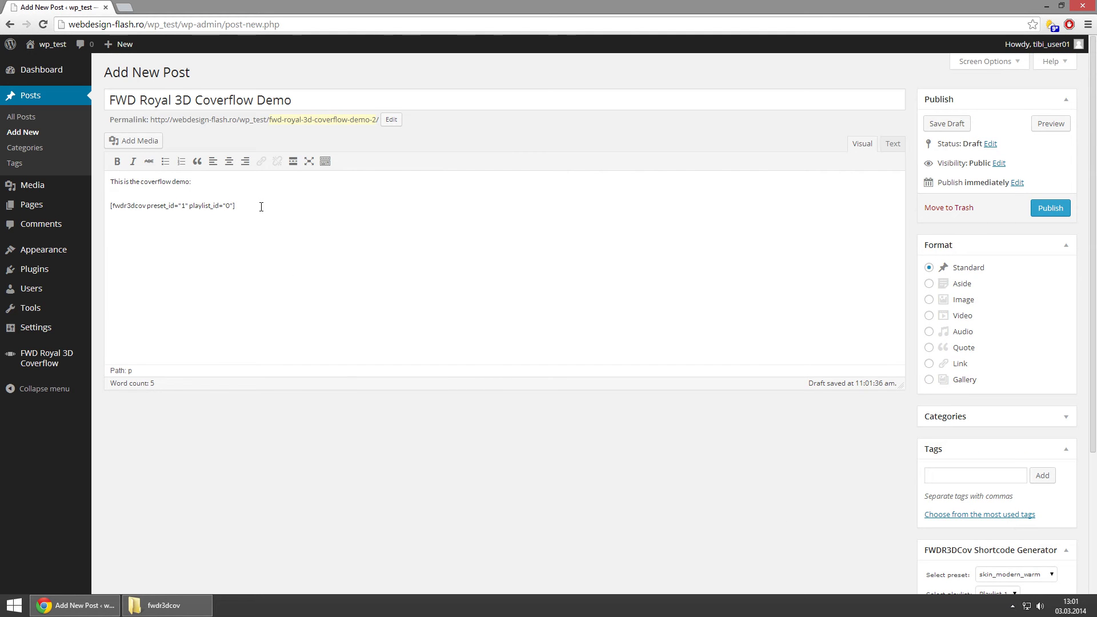
Step: Insert a second coverflow shortcode below the first, using the skin_modern_silver preset and Playlist 2
{"action": "left_click", "coordinate": [360, 252]}
{"action": "scroll", "coordinate": [737, 431], "scroll_direction": "down", "scroll_amount": 3}
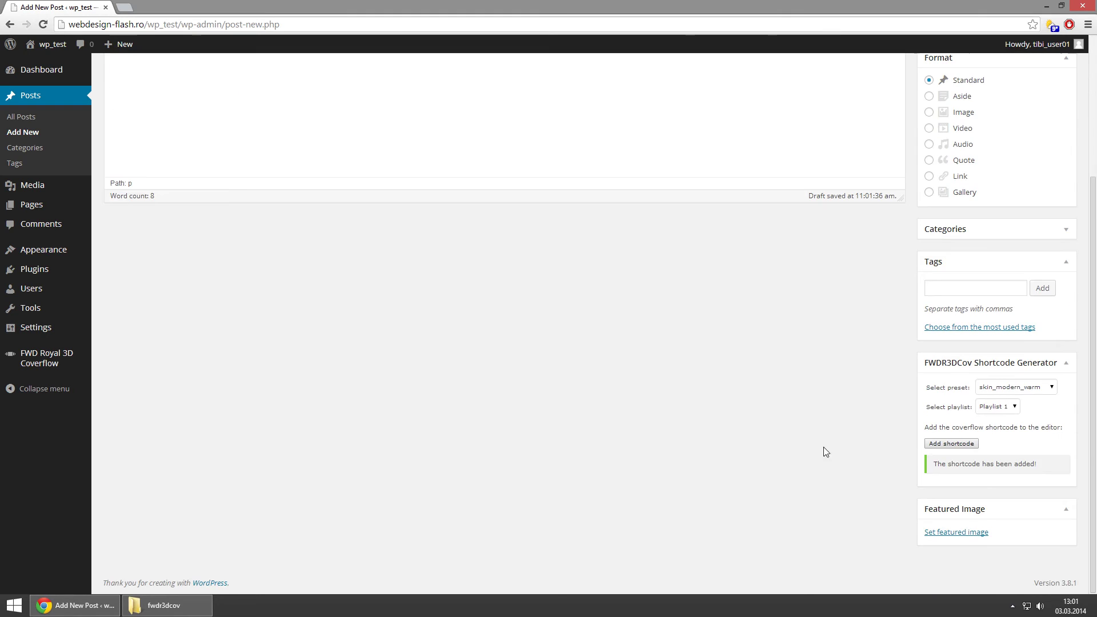
{"action": "left_click", "coordinate": [1039, 390]}
{"action": "left_click", "coordinate": [1038, 402]}
{"action": "left_click", "coordinate": [1012, 405]}
{"action": "left_click", "coordinate": [1003, 426]}
{"action": "left_click", "coordinate": [964, 445]}
{"action": "scroll", "coordinate": [407, 339], "scroll_direction": "up", "scroll_amount": 3}
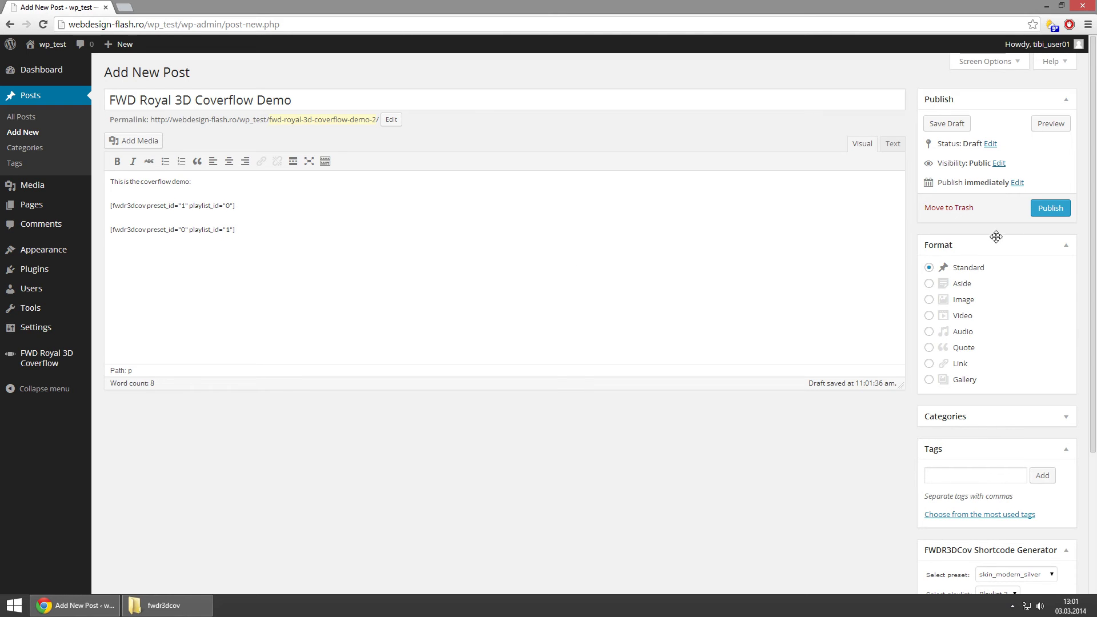
Step: Publish the coverflow demo post and open its live page
{"action": "left_click", "coordinate": [1050, 210]}
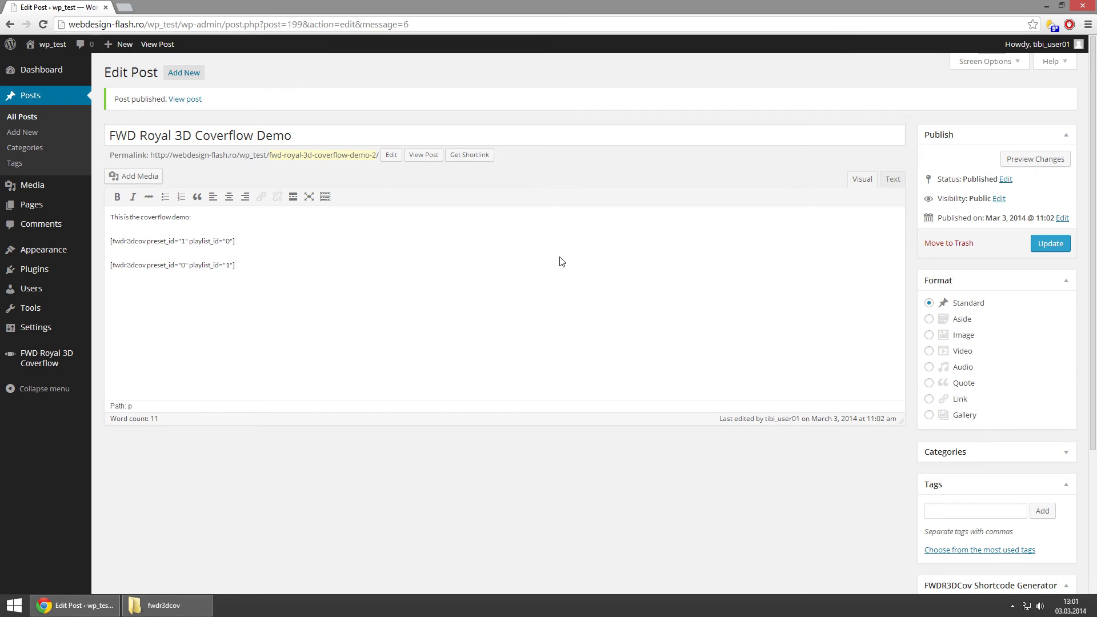
{"action": "left_click", "coordinate": [426, 155]}
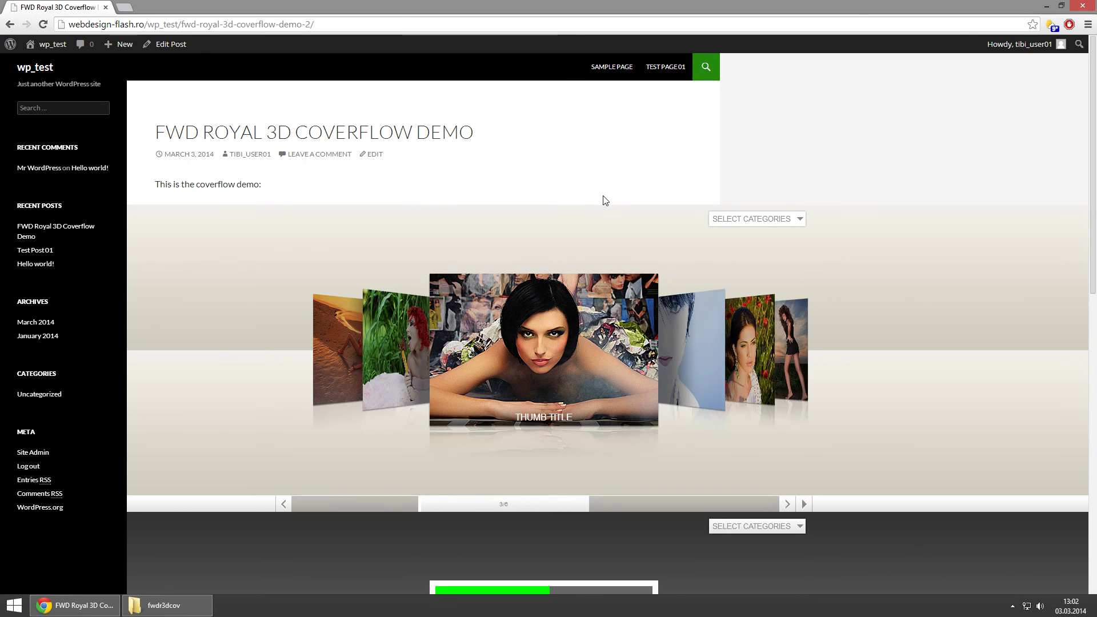
Step: Browse the first coverflow's thumbnails, open the last one in the lightbox and step through the media items
{"action": "scroll", "coordinate": [764, 450], "scroll_direction": "down", "scroll_amount": 1}
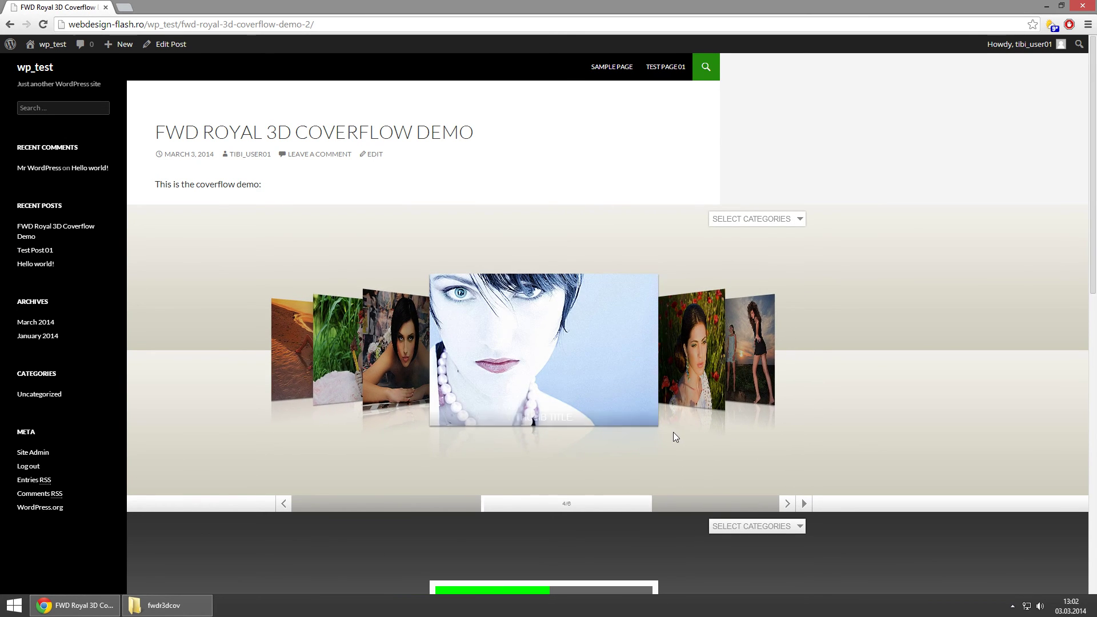
{"action": "scroll", "coordinate": [669, 436], "scroll_direction": "up", "scroll_amount": 3}
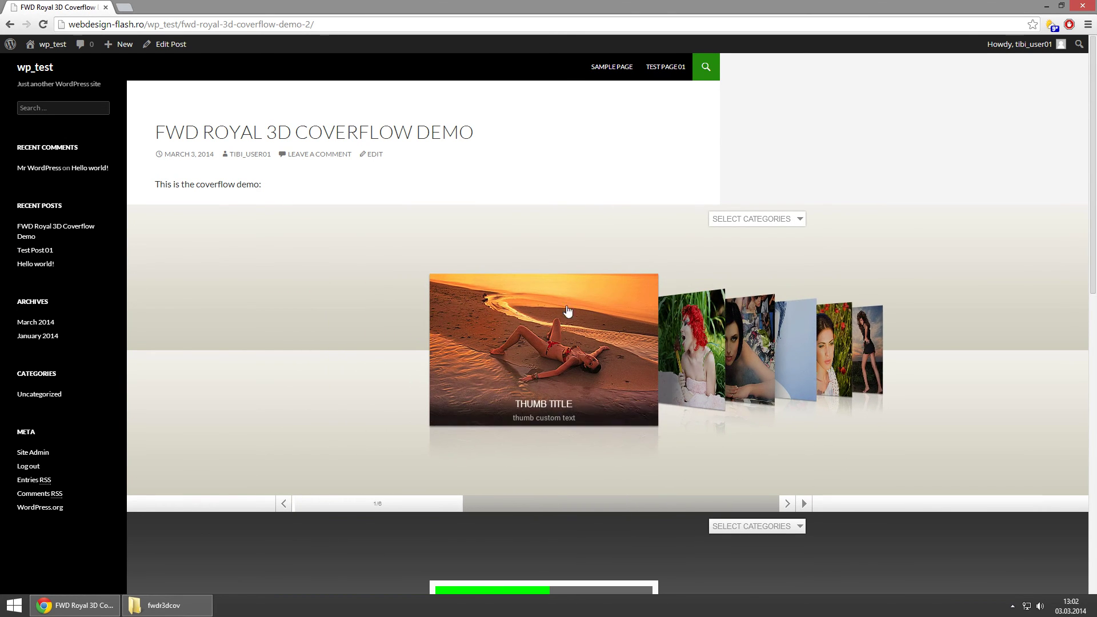
{"action": "scroll", "coordinate": [568, 311], "scroll_direction": "down", "scroll_amount": 5}
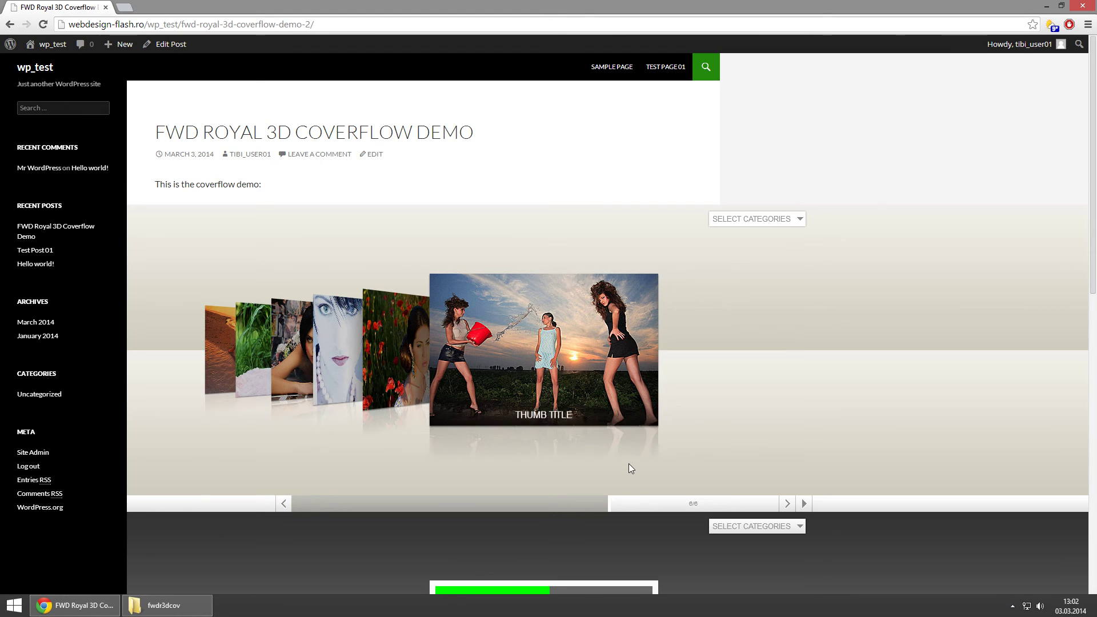
{"action": "left_click", "coordinate": [574, 322]}
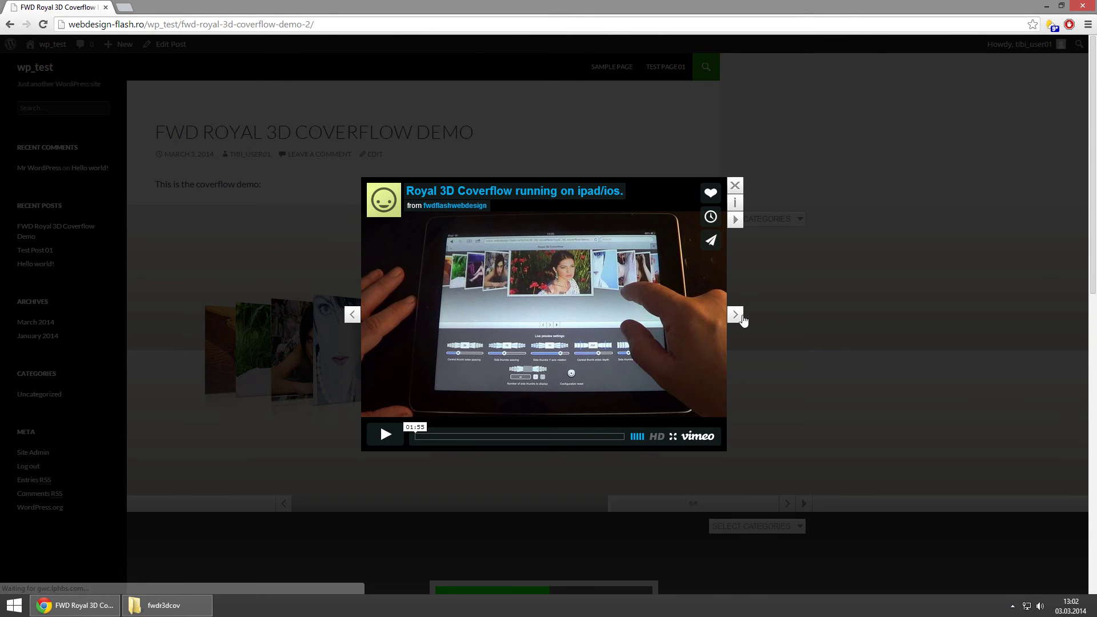
{"action": "left_click", "coordinate": [737, 316]}
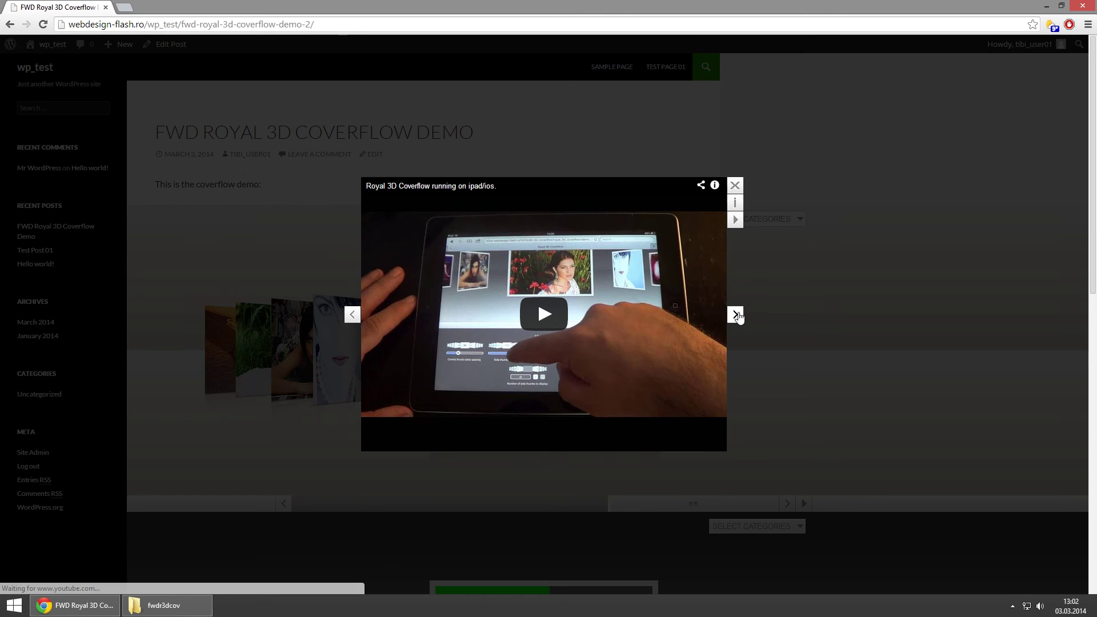
{"action": "left_click", "coordinate": [736, 315]}
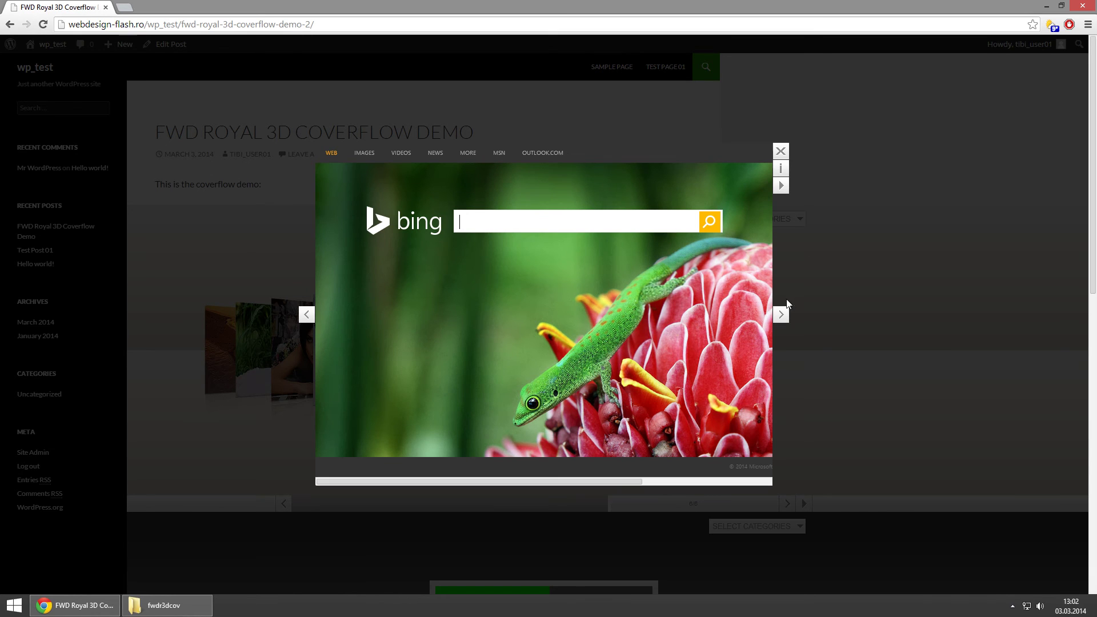
{"action": "left_click", "coordinate": [782, 315]}
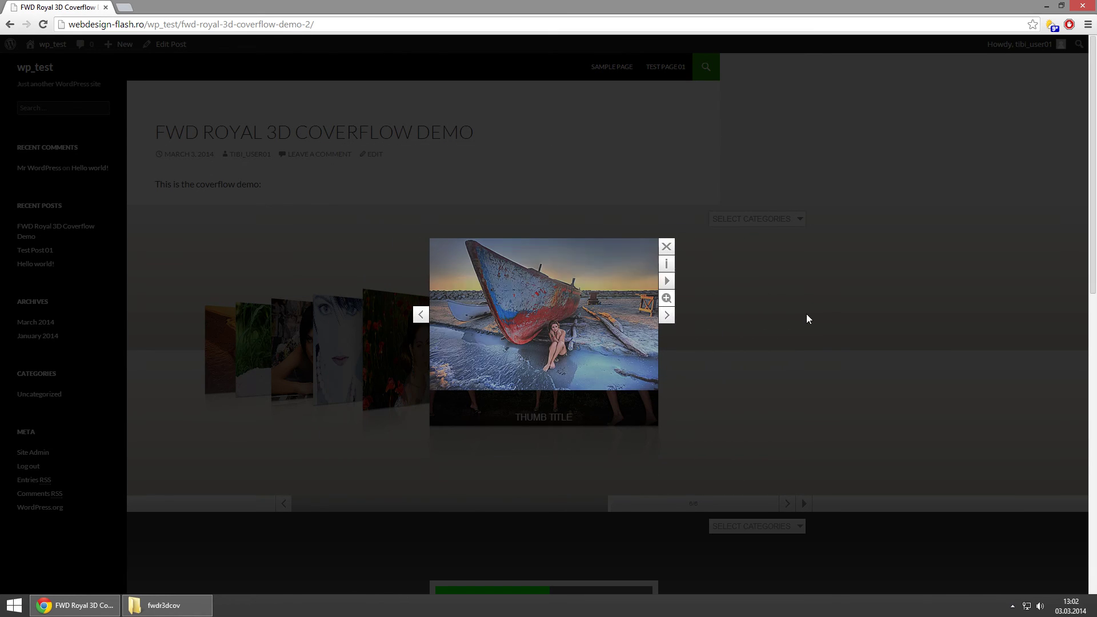
{"action": "left_click", "coordinate": [666, 315]}
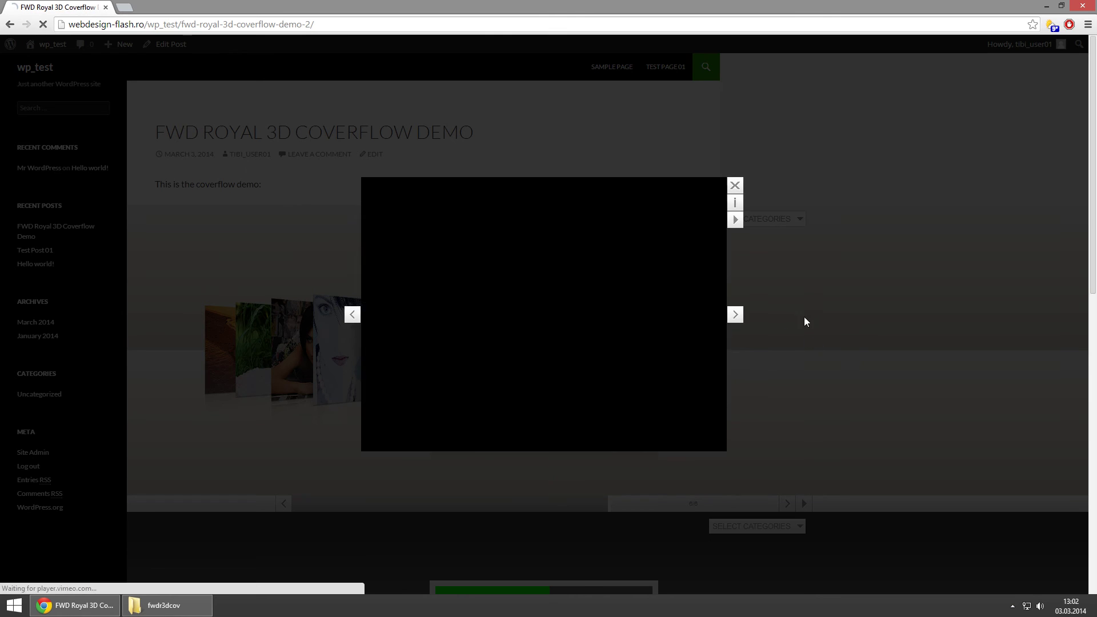
Step: Show the lightbox item's info text, close the lightbox and browse the first coverflow back to its fourth thumbnail
{"action": "left_click", "coordinate": [735, 202]}
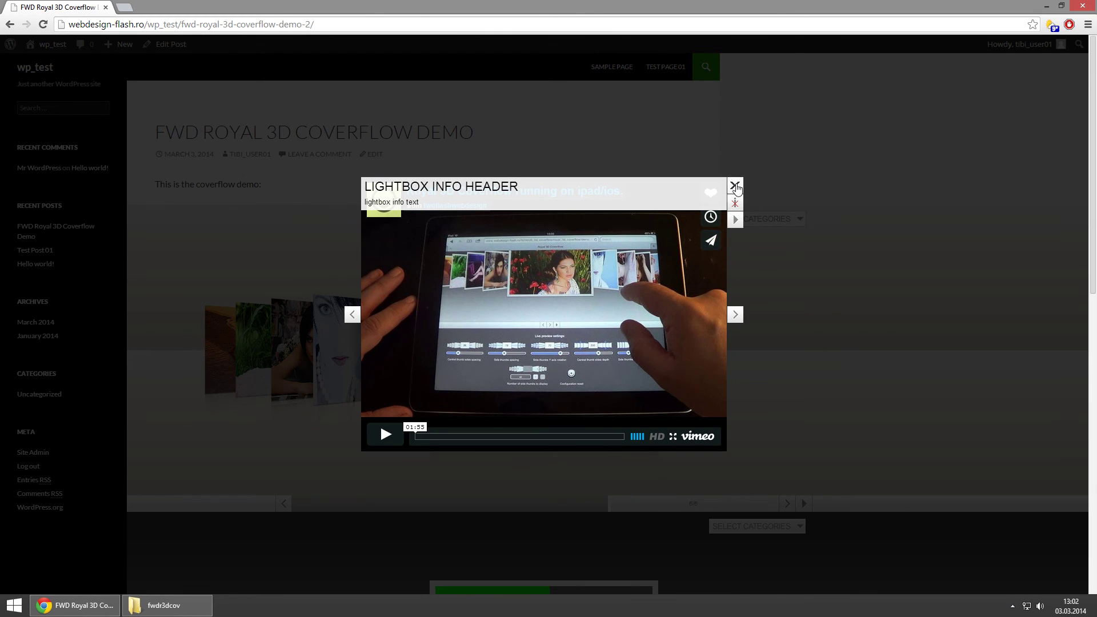
{"action": "left_click", "coordinate": [735, 187]}
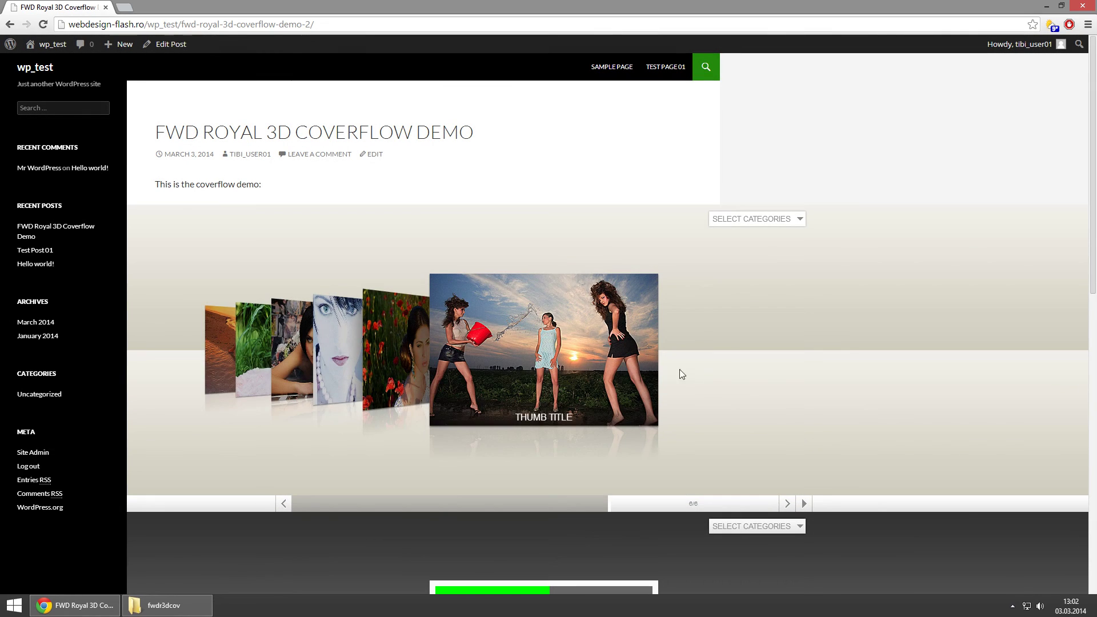
{"action": "left_click_drag", "start_coordinate": [680, 370], "coordinate": [648, 368]}
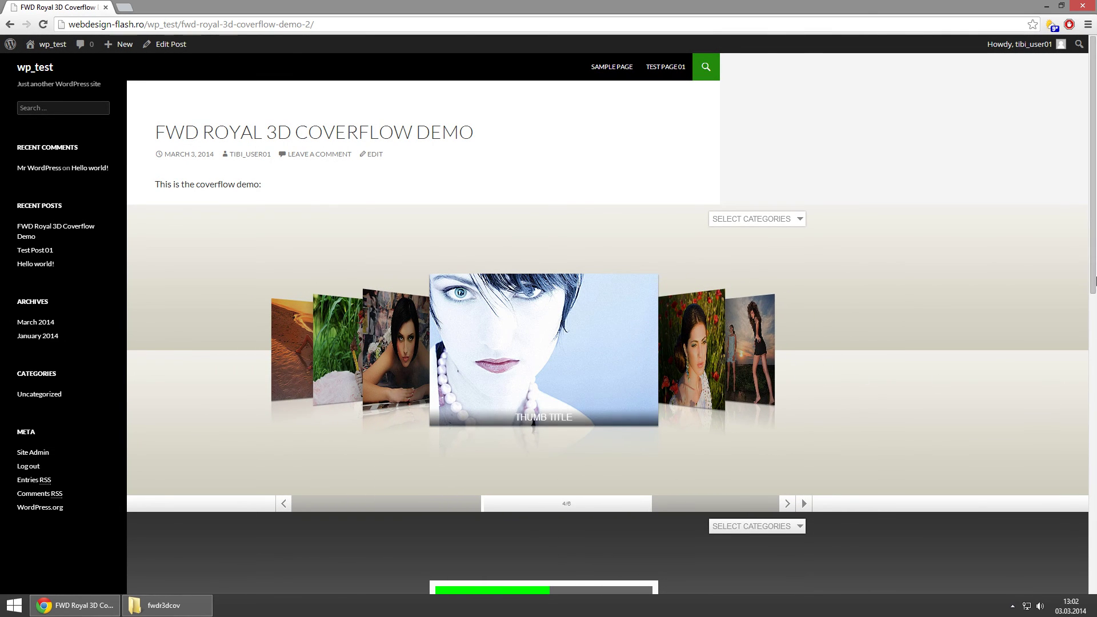
Step: Test the second coverflow's thumbnails, follow the link in its first HTML thumbnail and close the page it opens
{"action": "scroll", "coordinate": [1000, 412], "scroll_direction": "down", "scroll_amount": 6}
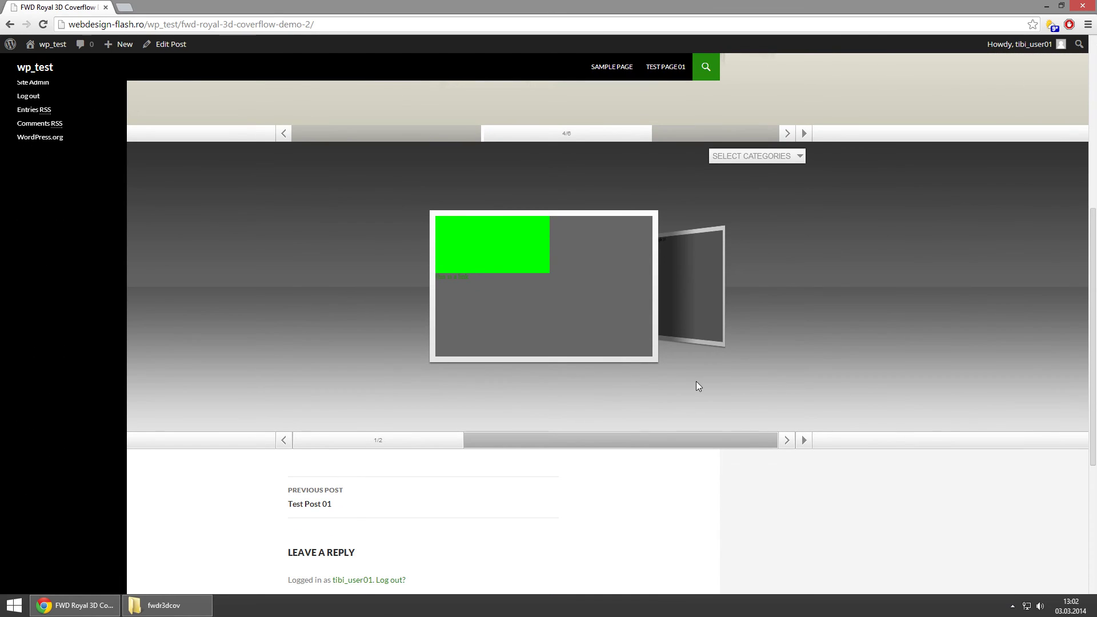
{"action": "left_click", "coordinate": [691, 288]}
{"action": "left_click", "coordinate": [386, 308]}
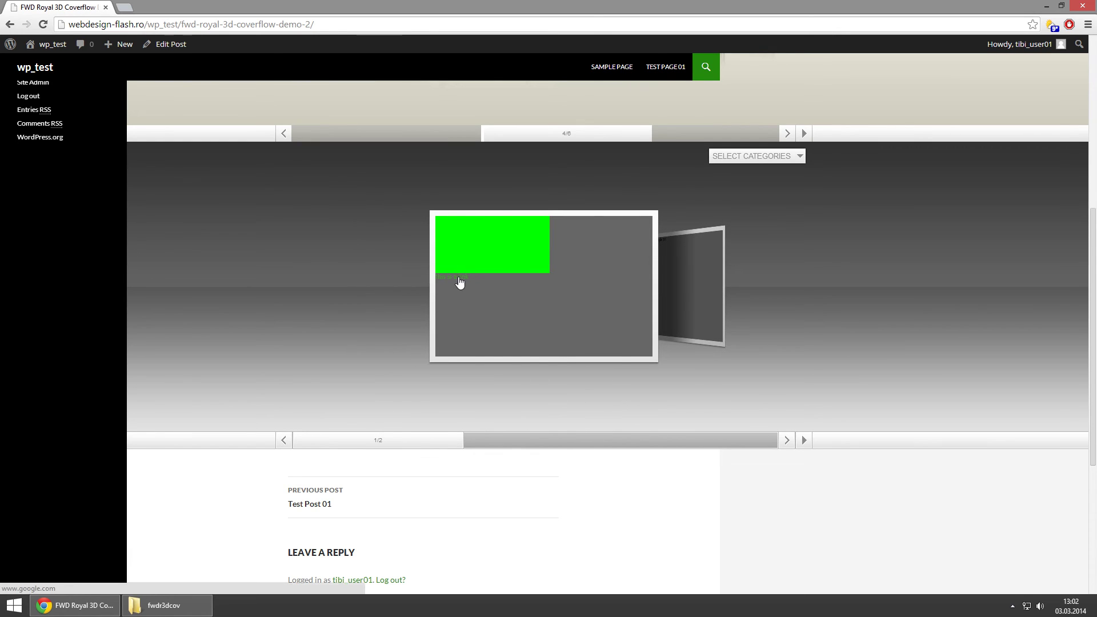
{"action": "left_click", "coordinate": [465, 277]}
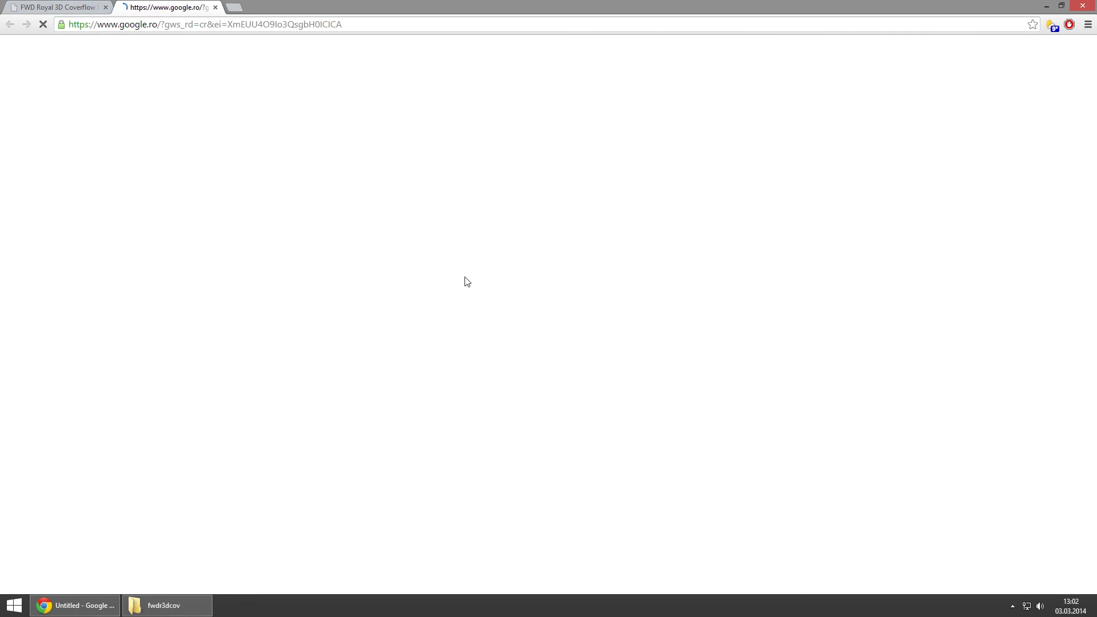
{"action": "left_click", "coordinate": [215, 8]}
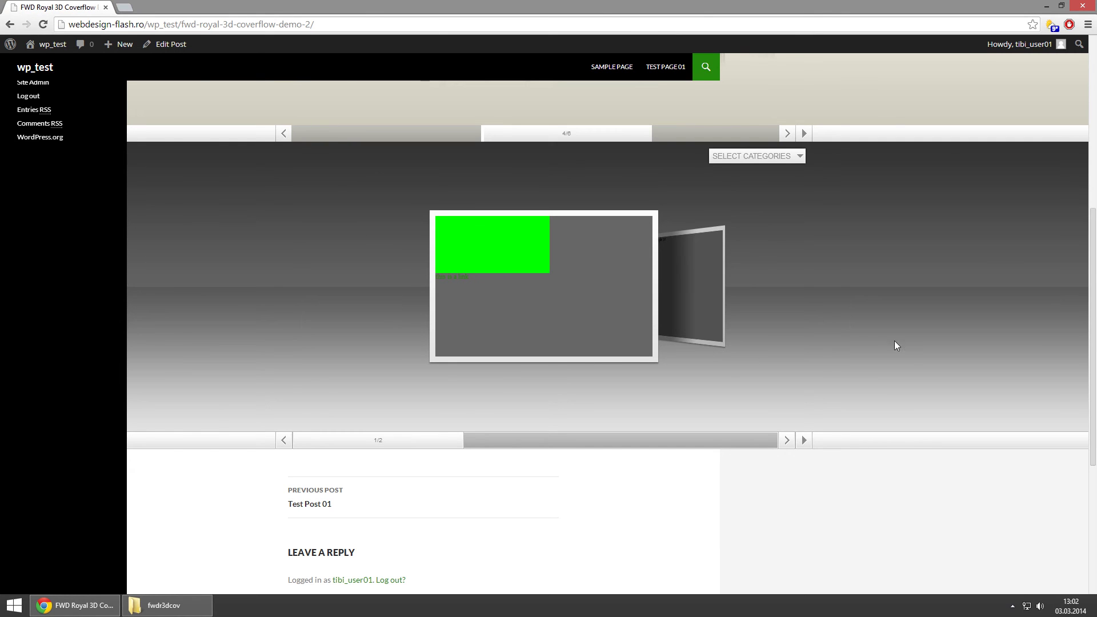
Step: Review both coverflows on the live page and bring the first coverflow's first thumbnail to the center
{"action": "scroll", "coordinate": [912, 353], "scroll_direction": "up", "scroll_amount": 4}
{"action": "scroll", "coordinate": [858, 429], "scroll_direction": "down", "scroll_amount": 3}
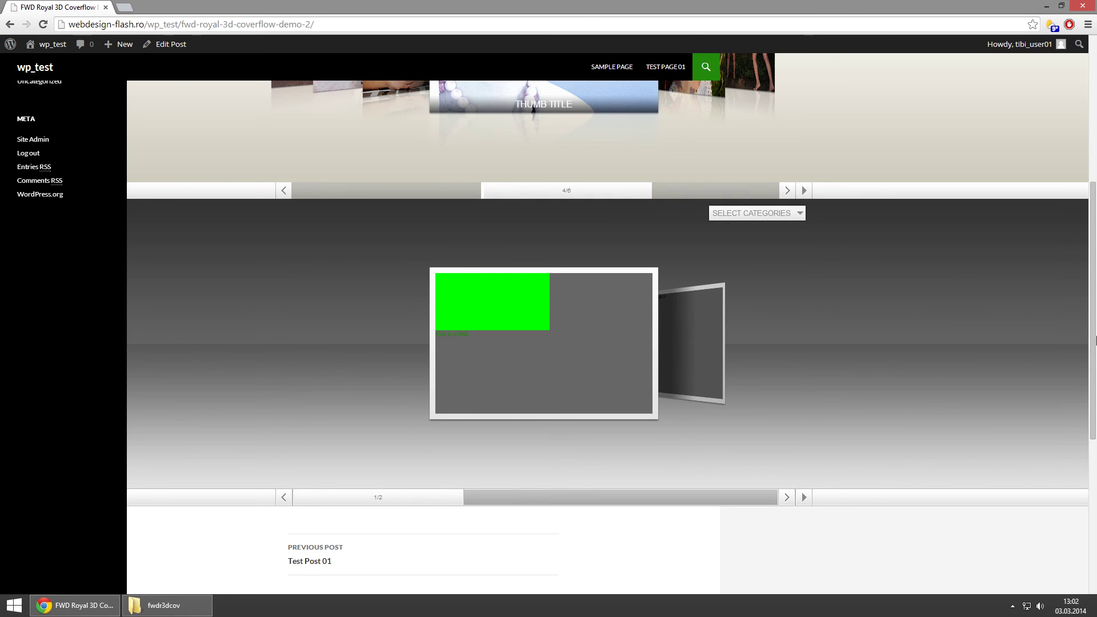
{"action": "scroll", "coordinate": [1094, 352], "scroll_direction": "up", "scroll_amount": 4}
{"action": "scroll", "coordinate": [803, 337], "scroll_direction": "up", "scroll_amount": 1}
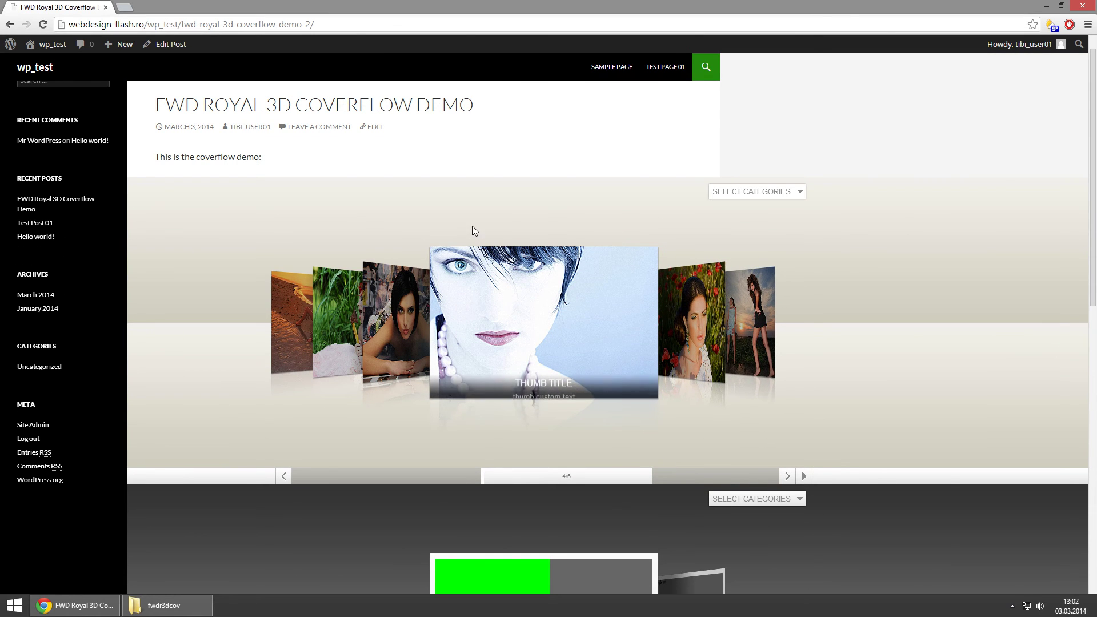
{"action": "left_click", "coordinate": [297, 320]}
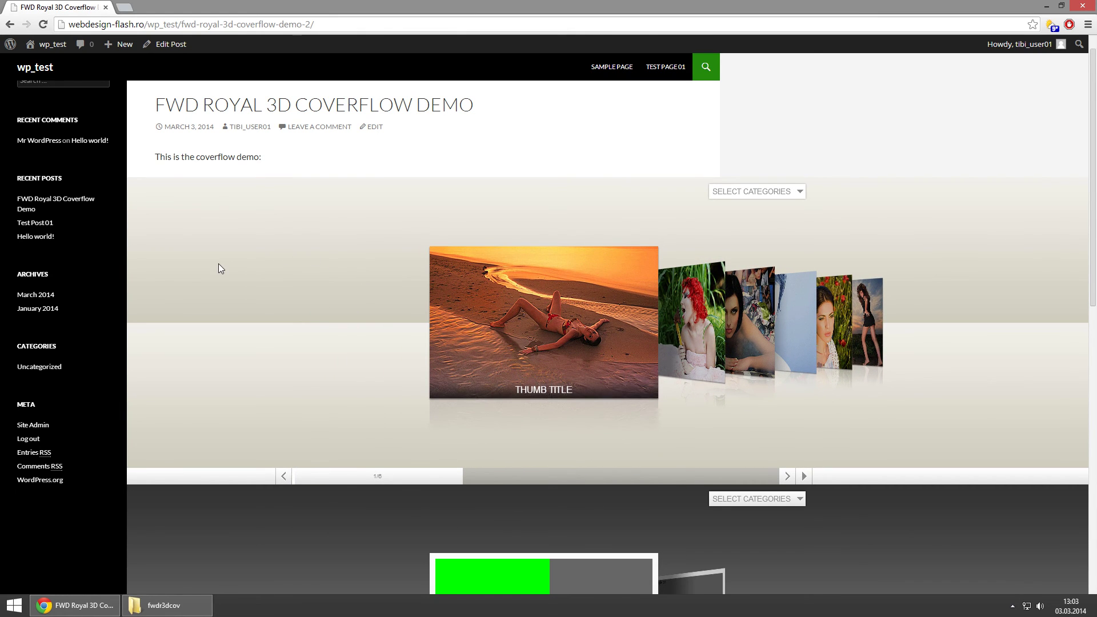
Step: Open the FWD Royal 3D Coverflow general settings in the site admin and review the controls, thumbnails and main settings
{"action": "left_click", "coordinate": [46, 425]}
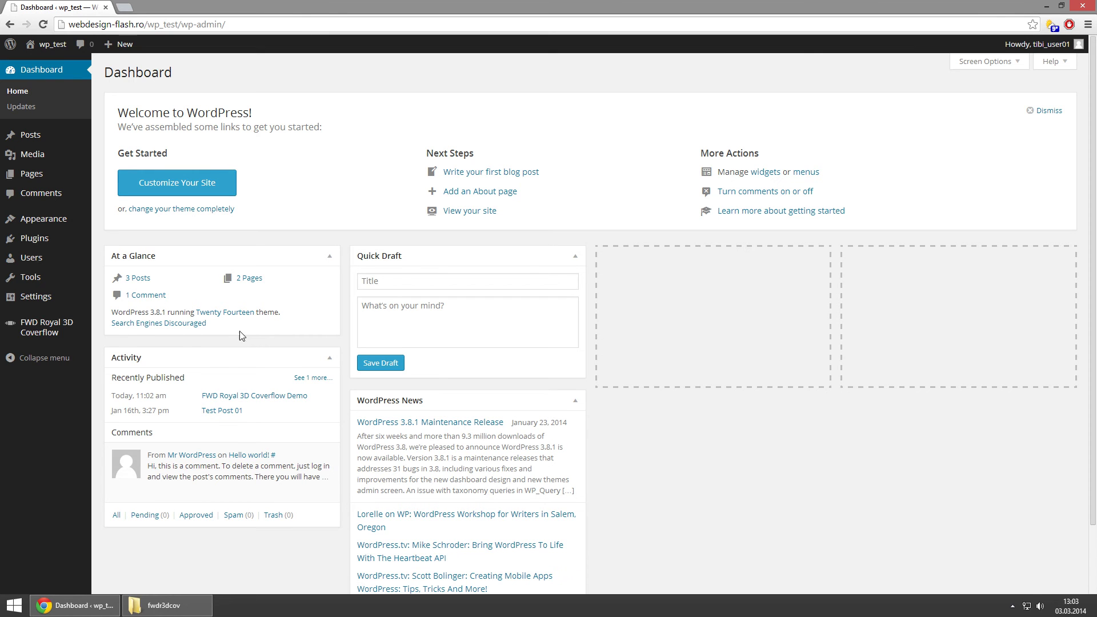
{"action": "left_click", "coordinate": [44, 325]}
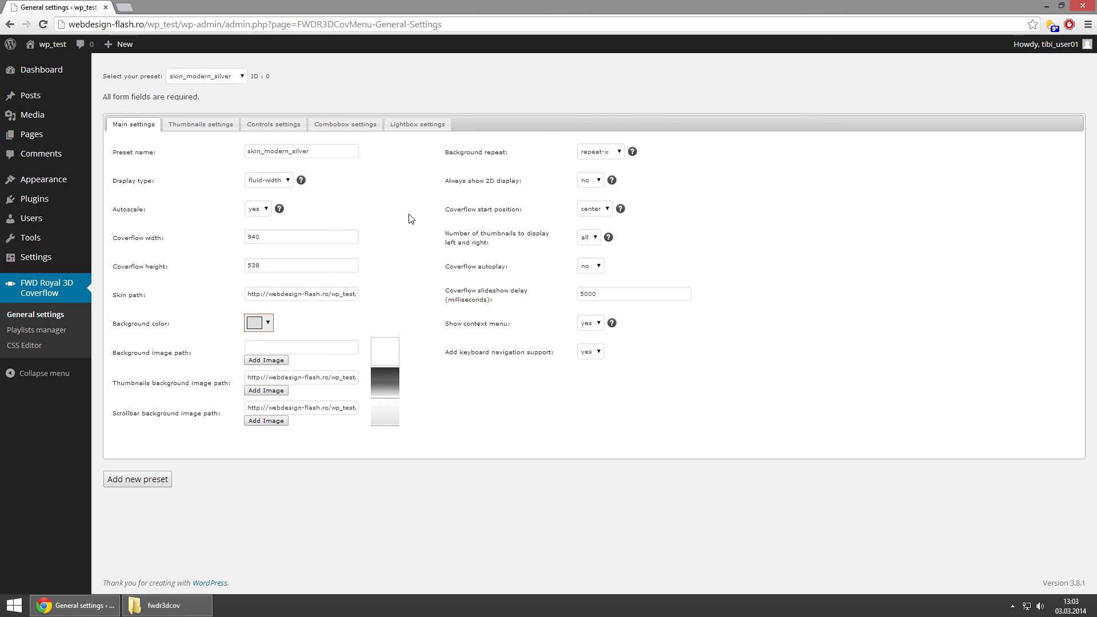
{"action": "left_click", "coordinate": [283, 124]}
{"action": "left_click", "coordinate": [217, 125]}
{"action": "left_click", "coordinate": [142, 127]}
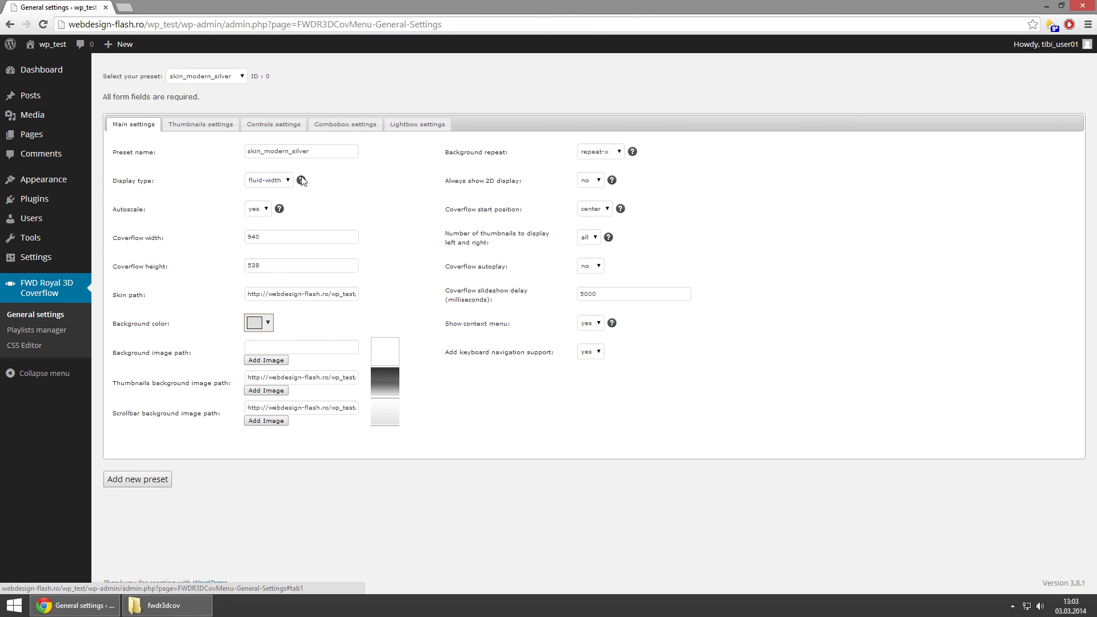
Step: Name the preset new_preset and add it as a new preset
{"action": "double_click", "coordinate": [322, 153]}
{"action": "type", "text": "new_preset"}
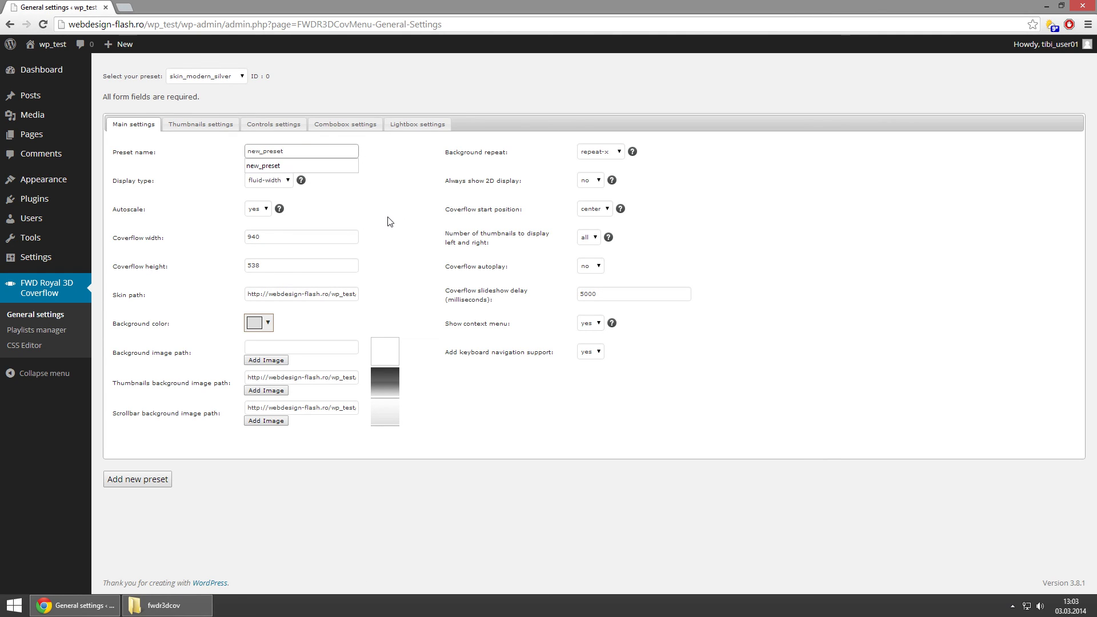
{"action": "left_click", "coordinate": [389, 222]}
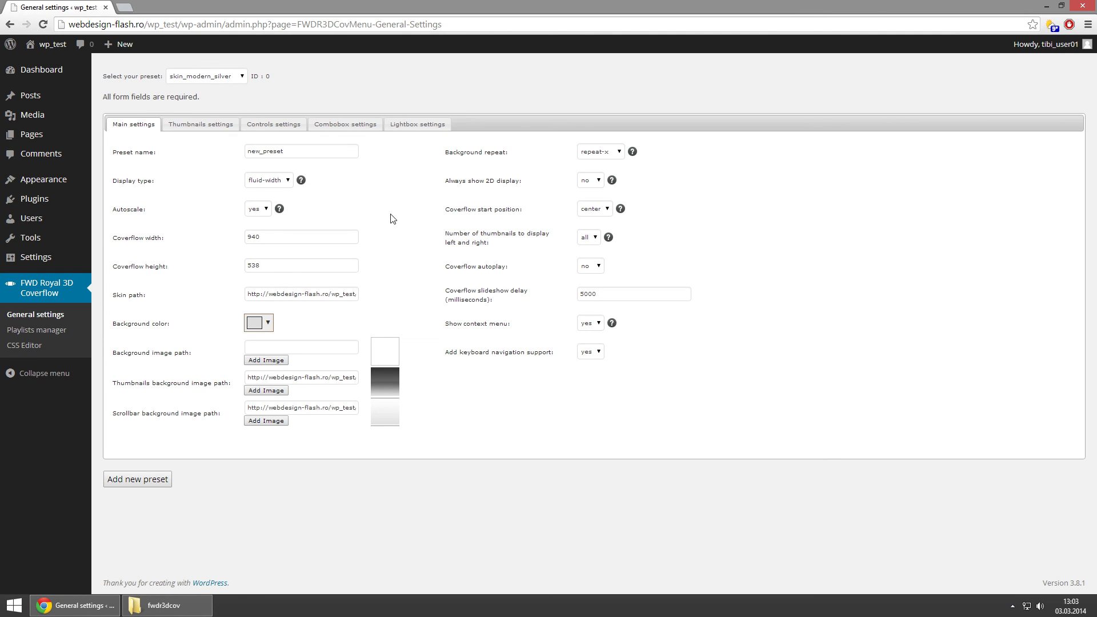
{"action": "left_click", "coordinate": [146, 487]}
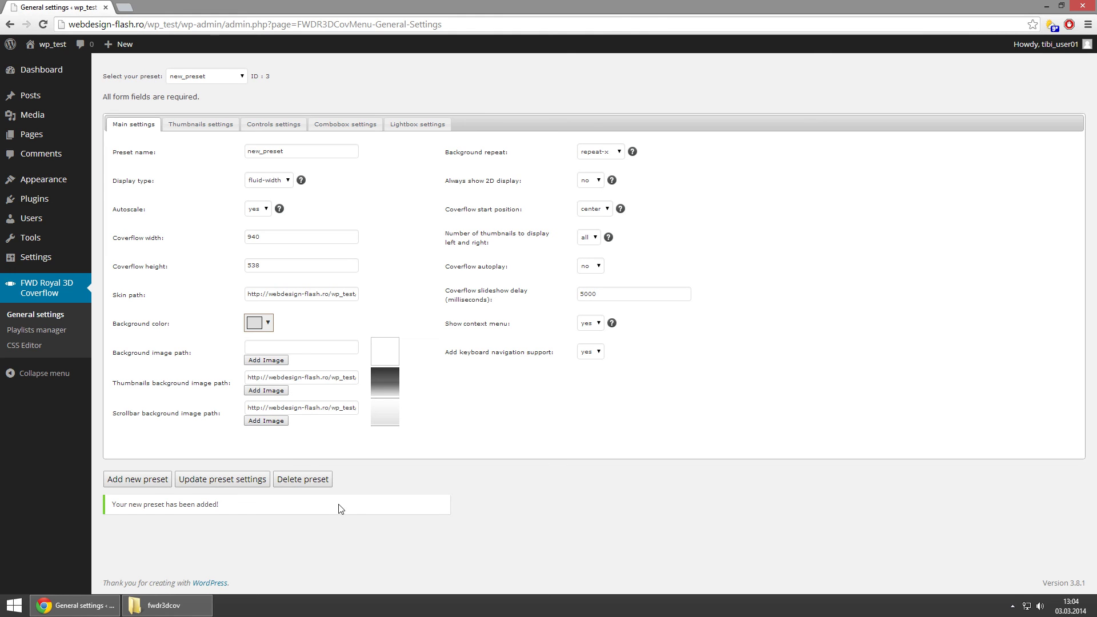
Step: Select new_preset, set its display type to fixed and its background color to #e58d8d
{"action": "left_click", "coordinate": [230, 76]}
{"action": "left_click", "coordinate": [234, 110]}
{"action": "left_click", "coordinate": [287, 180]}
{"action": "left_click", "coordinate": [267, 200]}
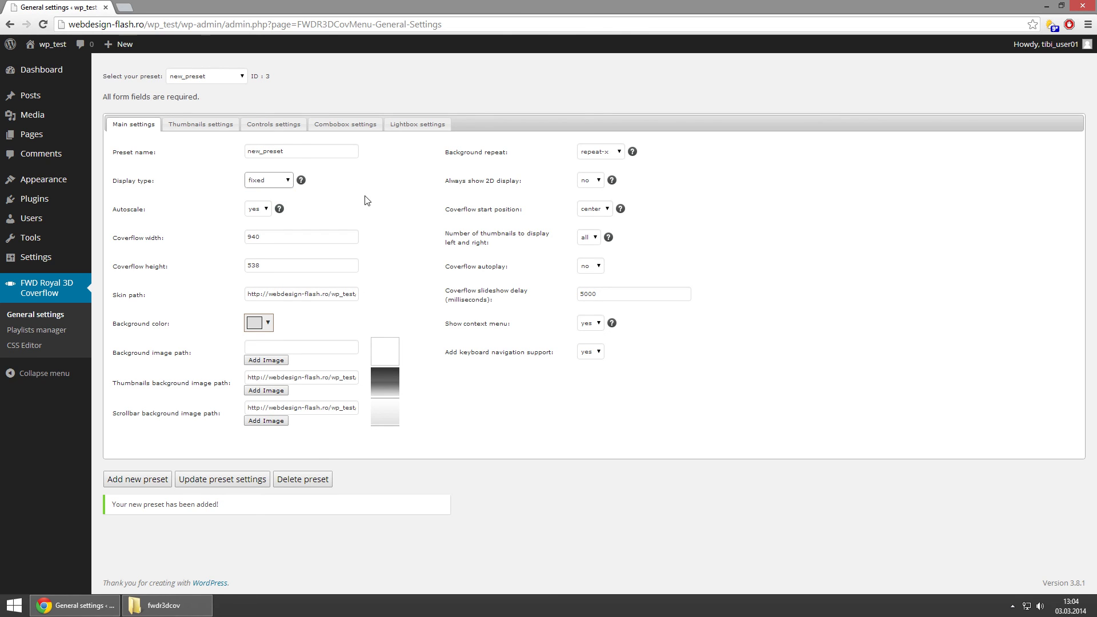
{"action": "left_click", "coordinate": [264, 324]}
{"action": "left_click", "coordinate": [280, 347]}
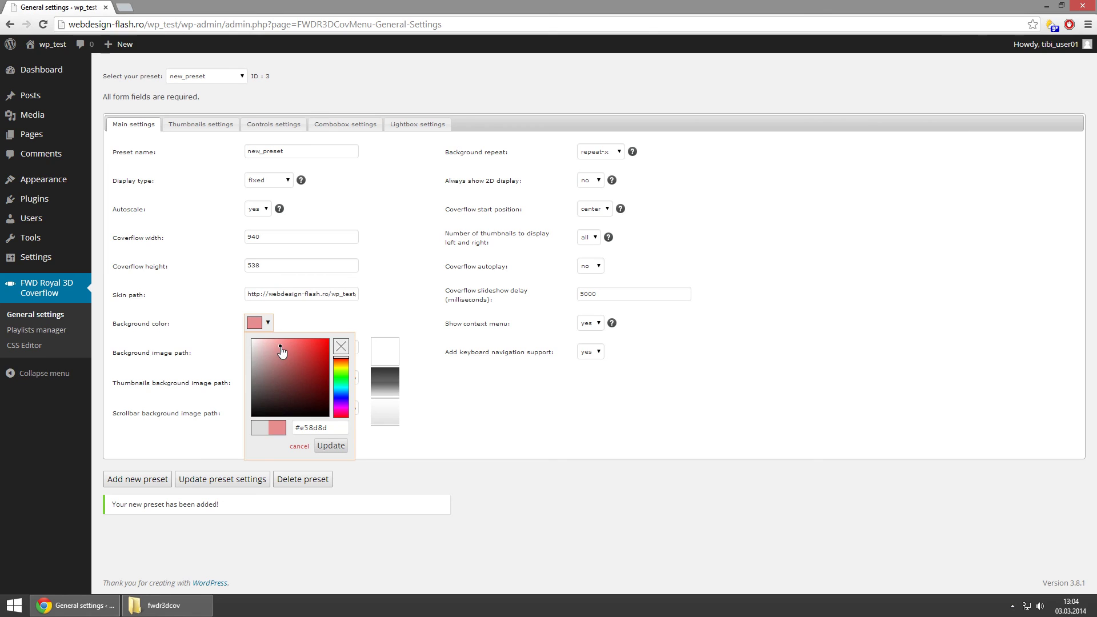
{"action": "left_click", "coordinate": [331, 446]}
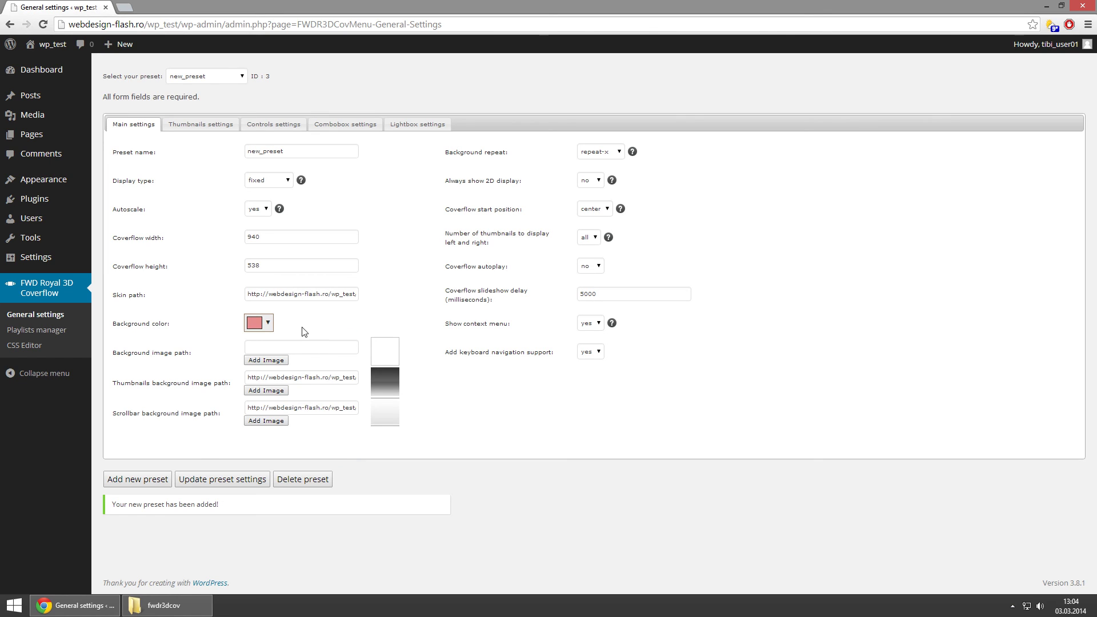
Step: Clear the thumbnails background and scrollbar background image paths of new_preset
{"action": "left_click", "coordinate": [302, 378]}
{"action": "key", "text": "ctrl+a"}
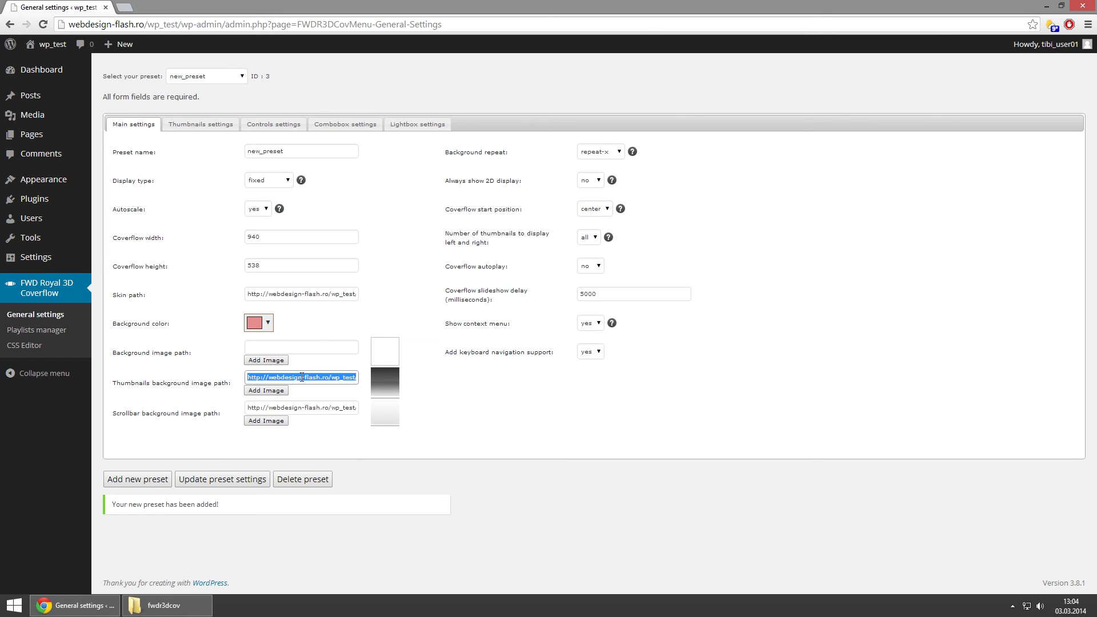
{"action": "key", "text": "BackSpace"}
{"action": "left_click", "coordinate": [305, 407]}
{"action": "key", "text": "ctrl+a"}
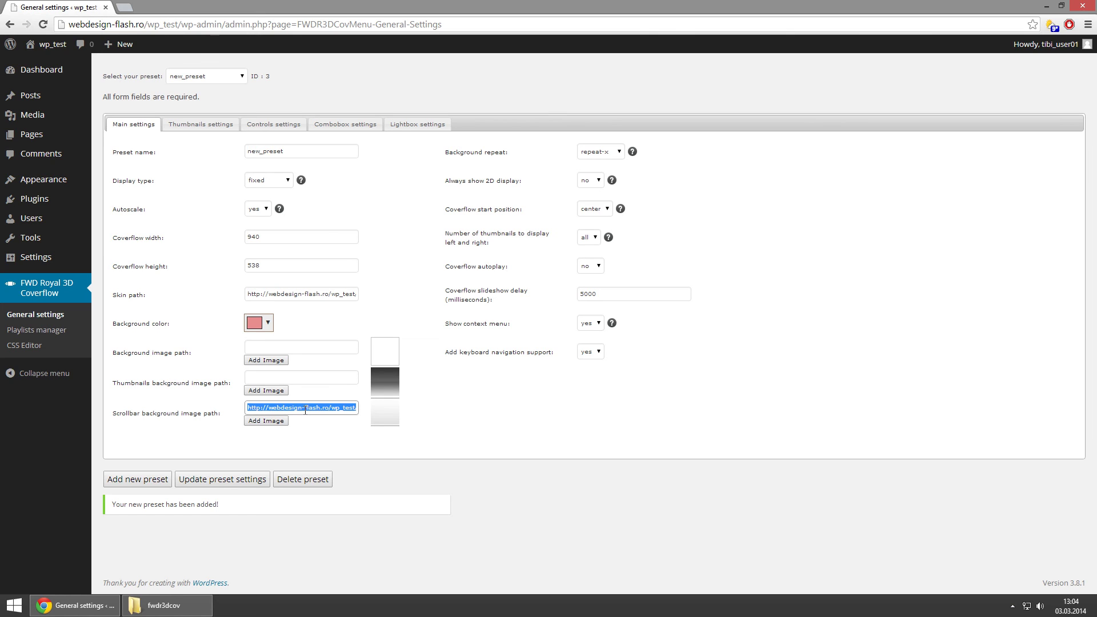
{"action": "key", "text": "BackSpace"}
{"action": "left_click", "coordinate": [426, 264]}
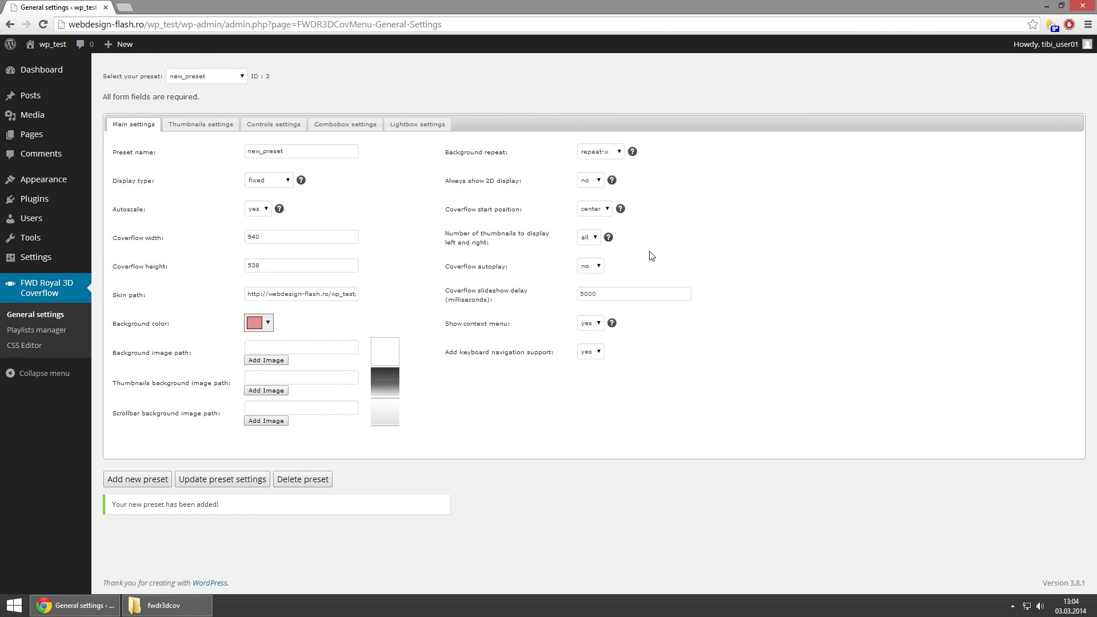
Step: Set the number of thumbnails displayed left and right to 2 and the combobox position to top-left
{"action": "left_click", "coordinate": [595, 238]}
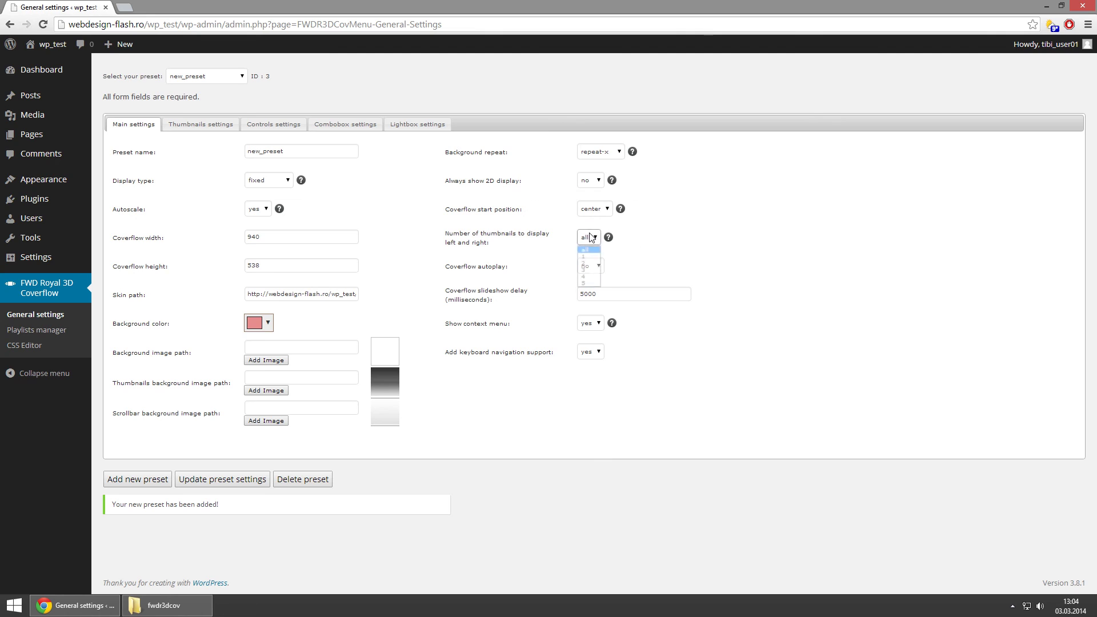
{"action": "left_click", "coordinate": [585, 263]}
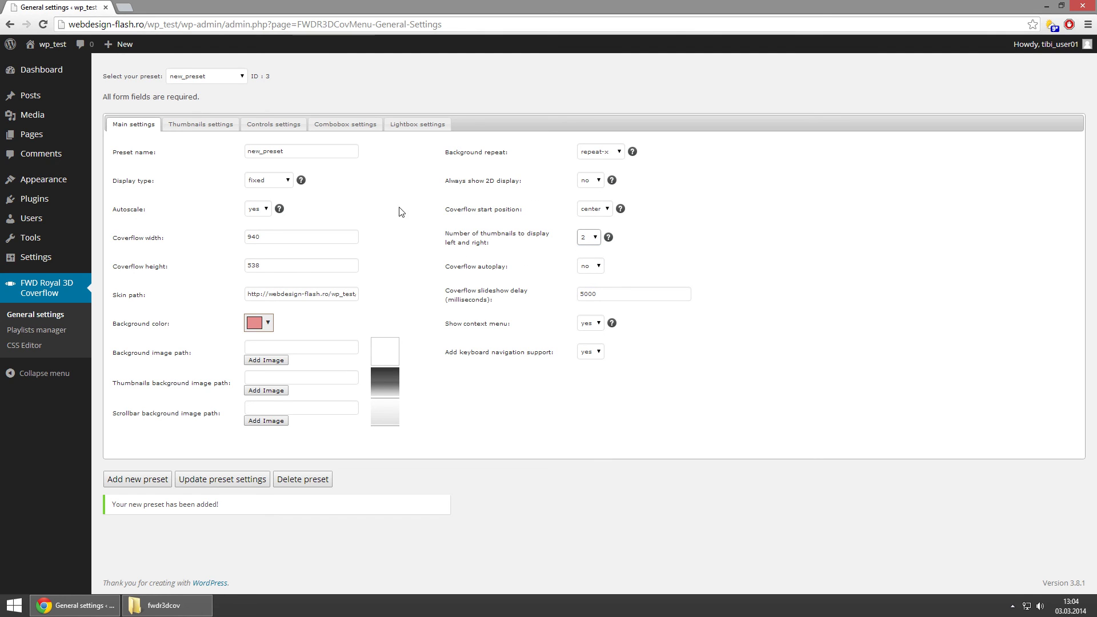
{"action": "left_click", "coordinate": [345, 125]}
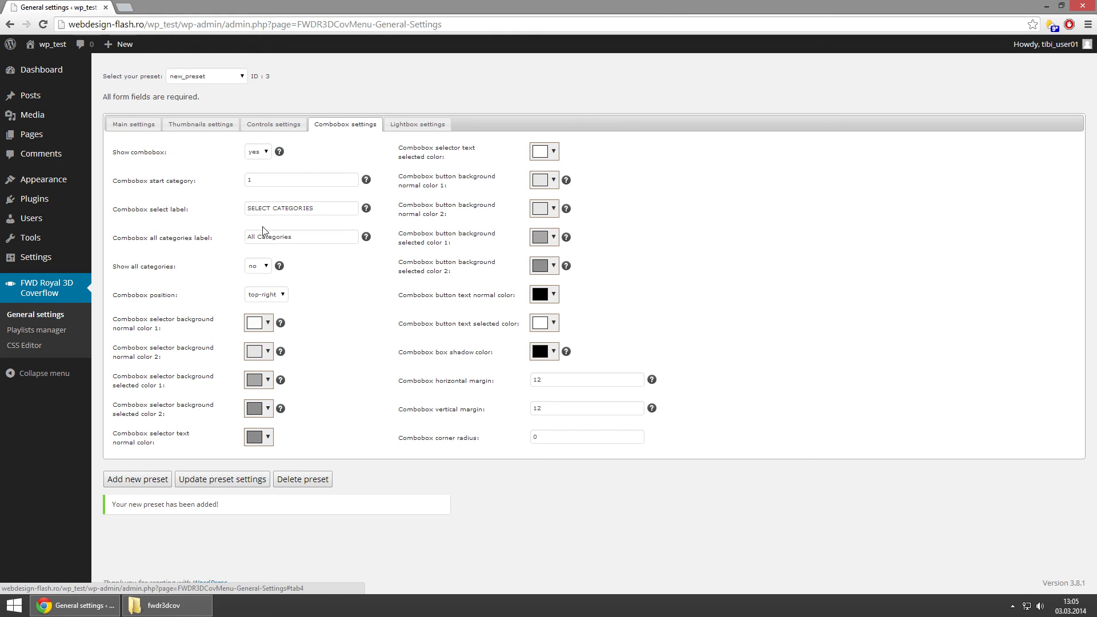
{"action": "left_click", "coordinate": [276, 295]}
{"action": "left_click", "coordinate": [274, 309]}
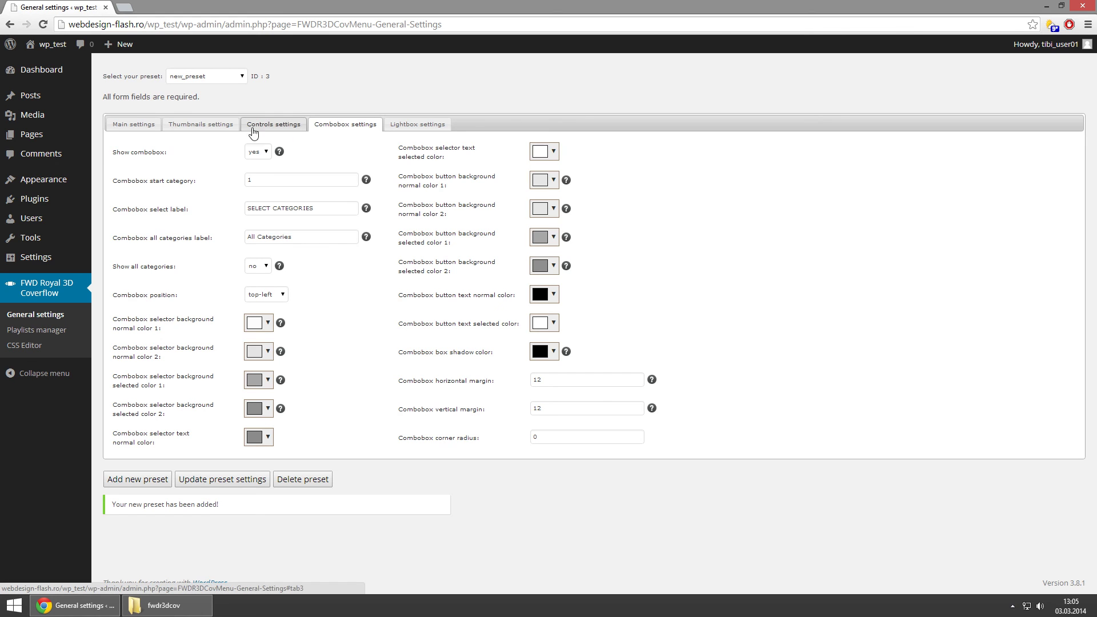
Step: Check the controls and main settings of new_preset, and save the updated preset settings
{"action": "left_click", "coordinate": [275, 125]}
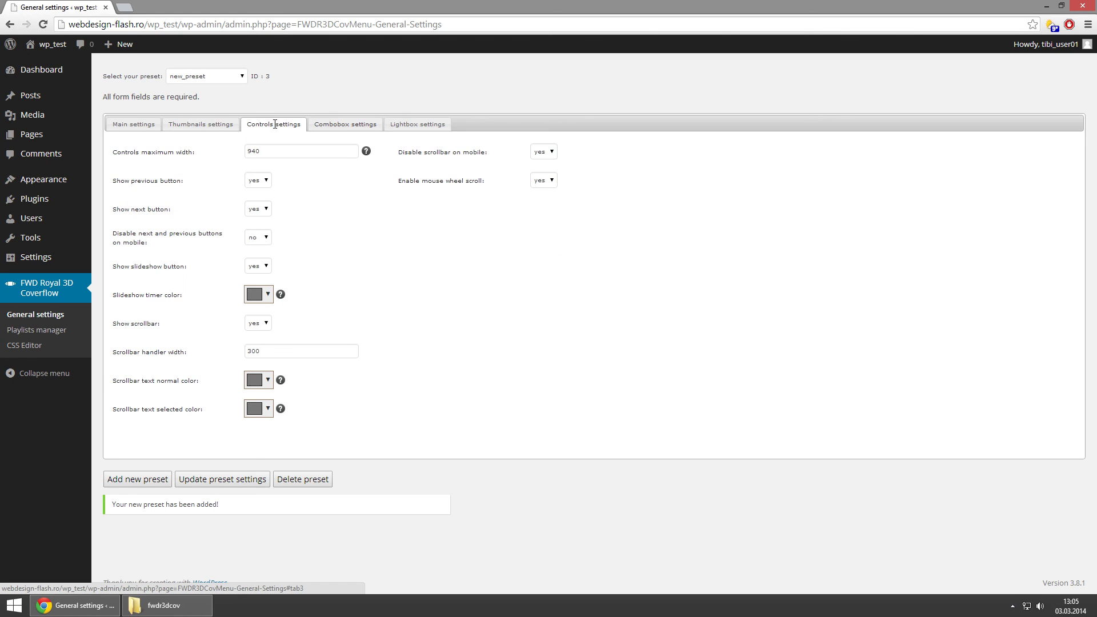
{"action": "left_click", "coordinate": [138, 122]}
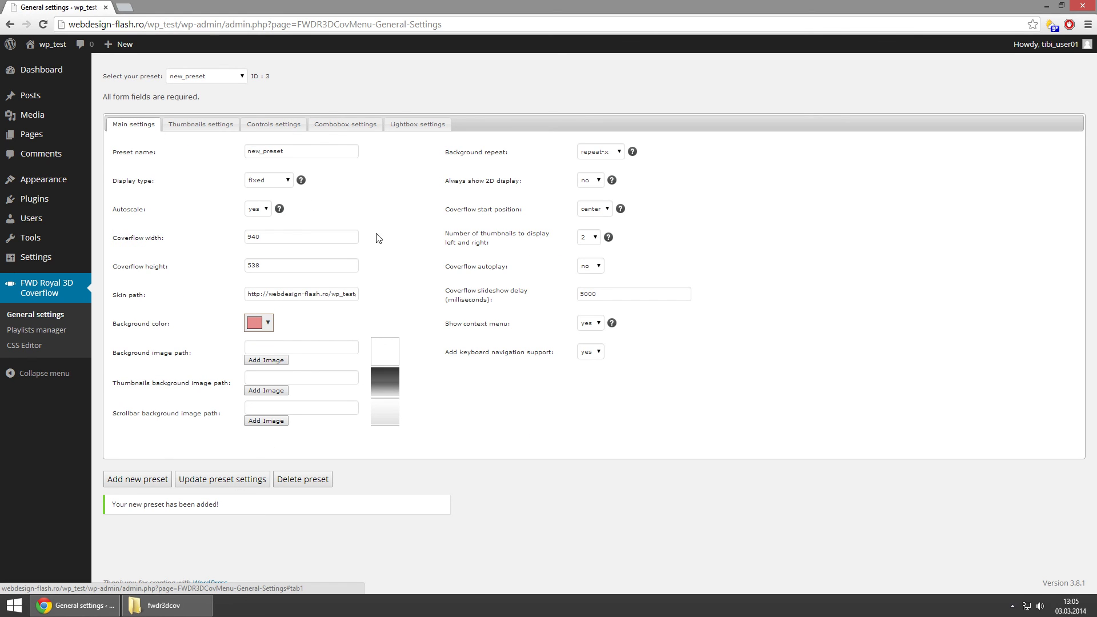
{"action": "left_click", "coordinate": [227, 486]}
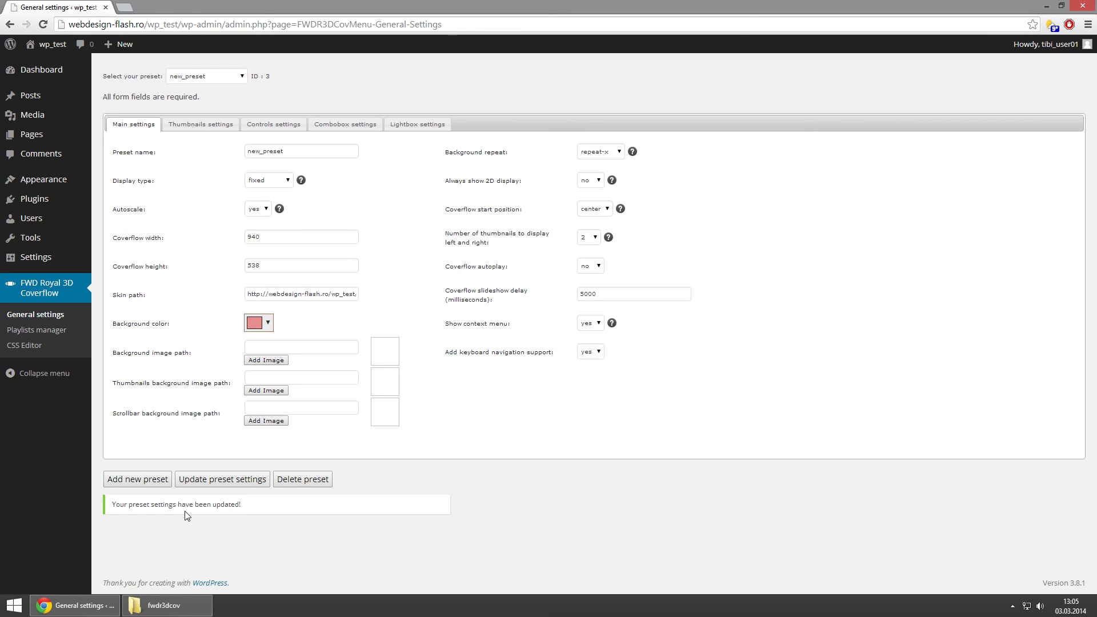
Step: Open the FWD Royal 3D Coverflow Demo post for editing and delete both coverflow shortcodes from its content
{"action": "left_click", "coordinate": [31, 95]}
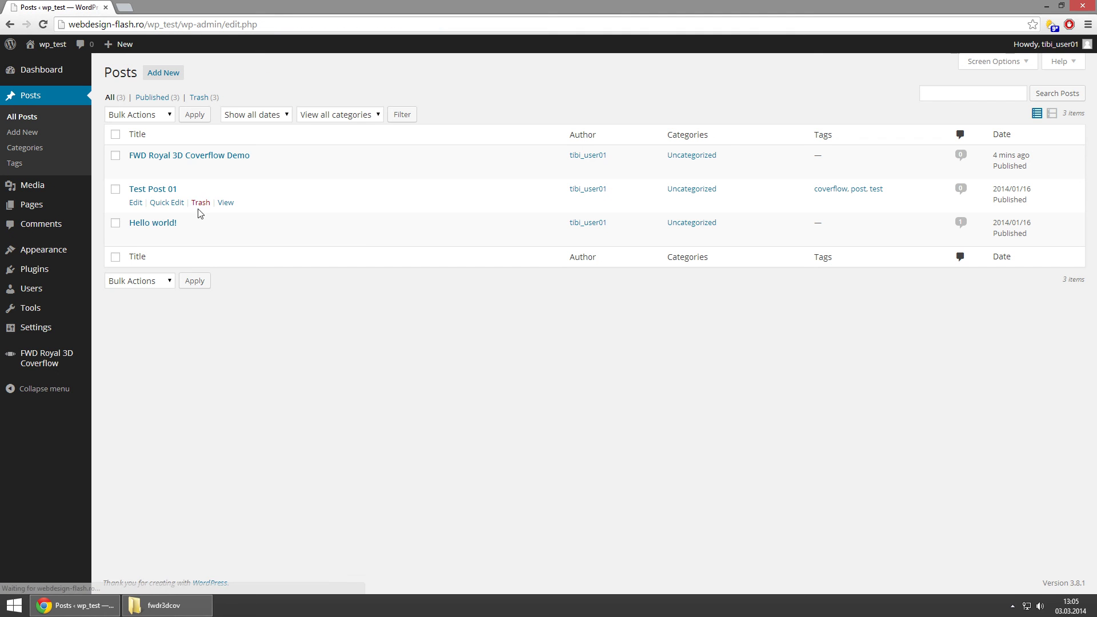
{"action": "left_click", "coordinate": [226, 155]}
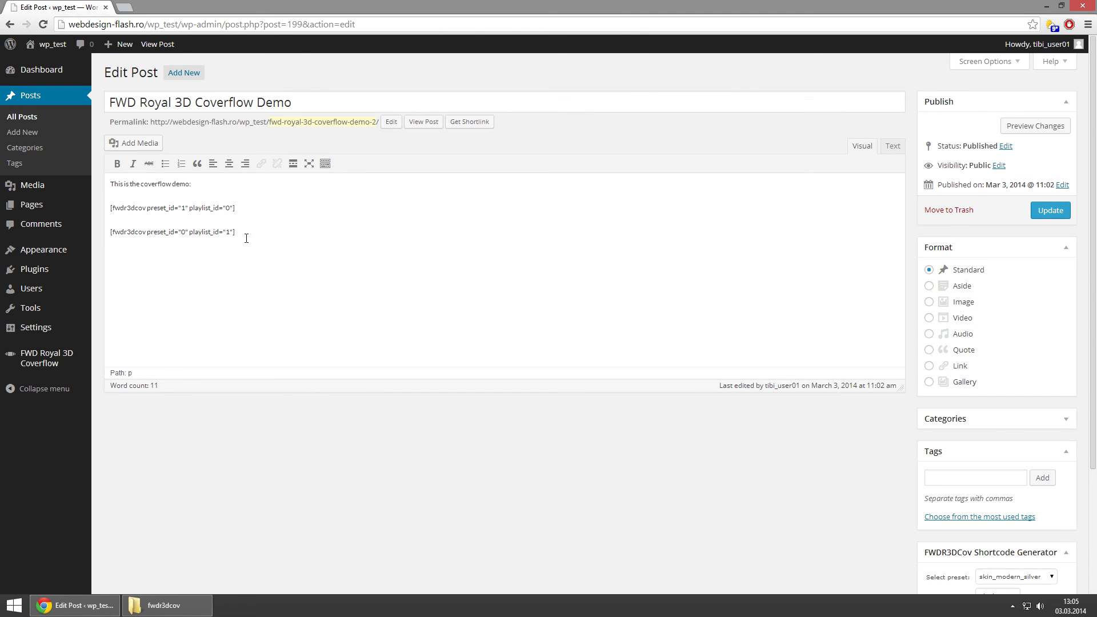
{"action": "left_click_drag", "start_coordinate": [235, 231], "coordinate": [111, 207]}
{"action": "key", "text": "BackSpace"}
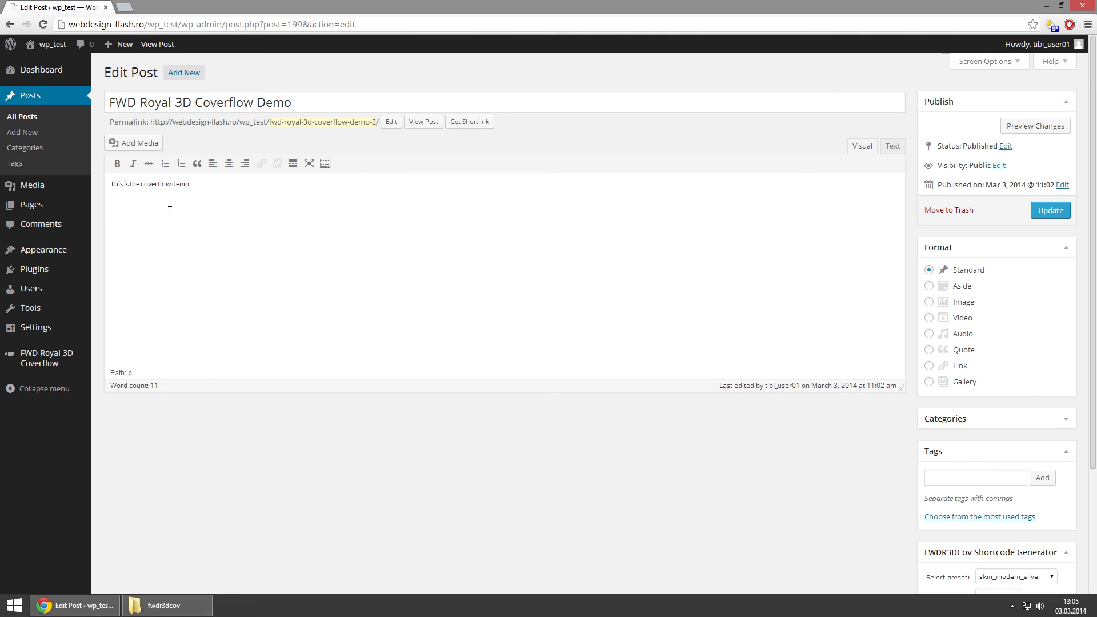
Step: Insert a coverflow shortcode using new_preset and Playlist 1, and update the post
{"action": "scroll", "coordinate": [760, 457], "scroll_direction": "down", "scroll_amount": 3}
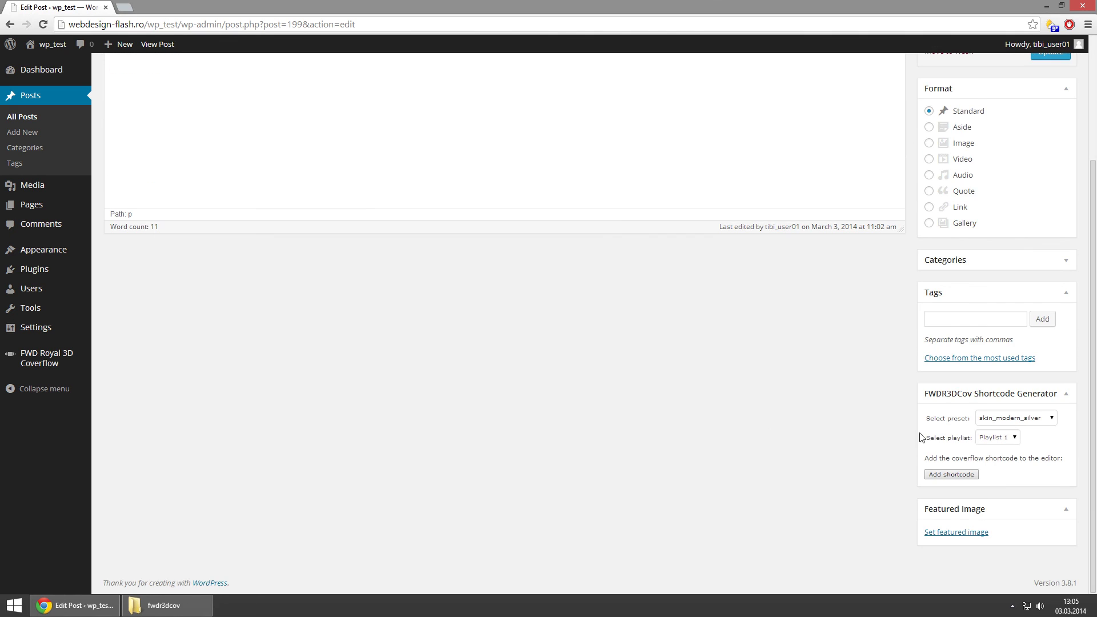
{"action": "left_click", "coordinate": [1039, 420]}
{"action": "left_click", "coordinate": [1033, 451]}
{"action": "left_click", "coordinate": [952, 475]}
{"action": "scroll", "coordinate": [618, 380], "scroll_direction": "up", "scroll_amount": 3}
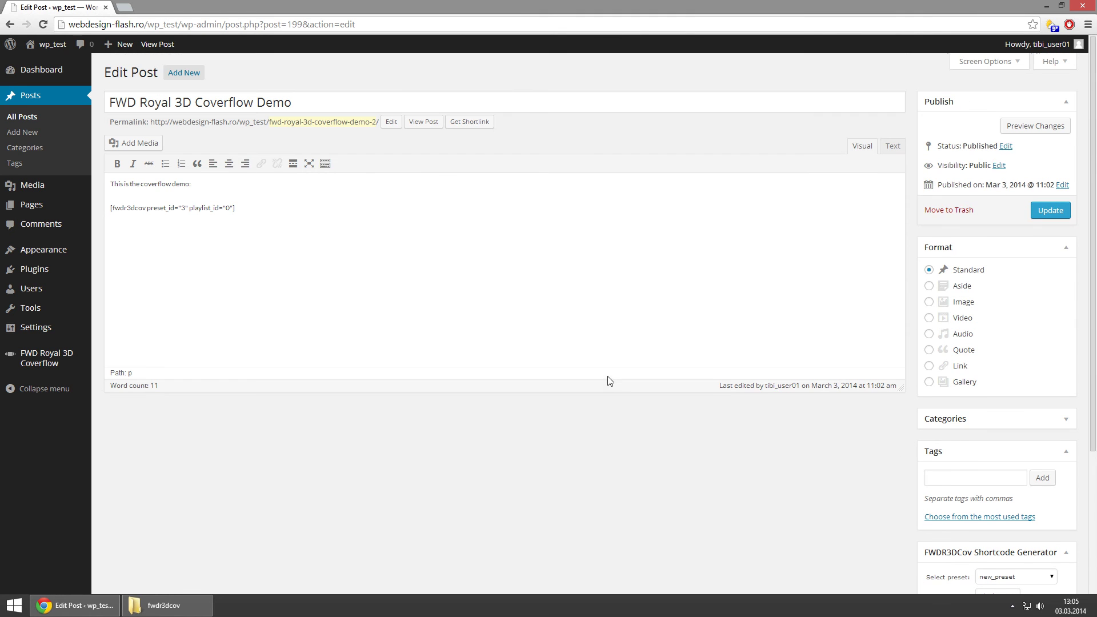
{"action": "left_click", "coordinate": [1052, 211]}
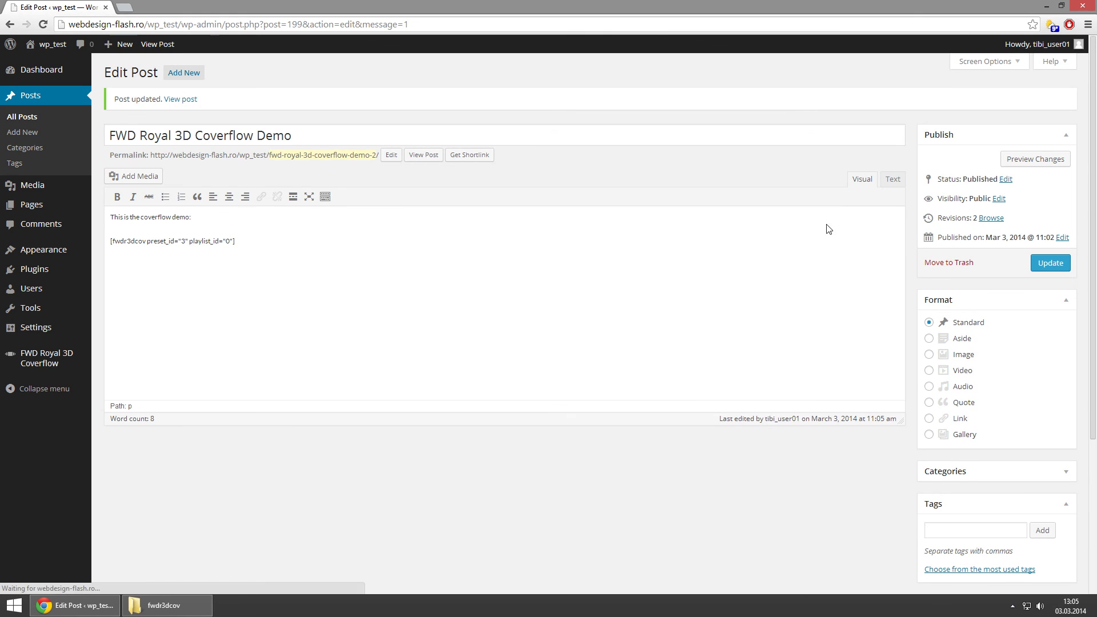
Step: View the published FWD Royal 3D Coverflow Demo post, swipe the coverflow to its last thumbnail, and expand the category selector
{"action": "left_click", "coordinate": [424, 154]}
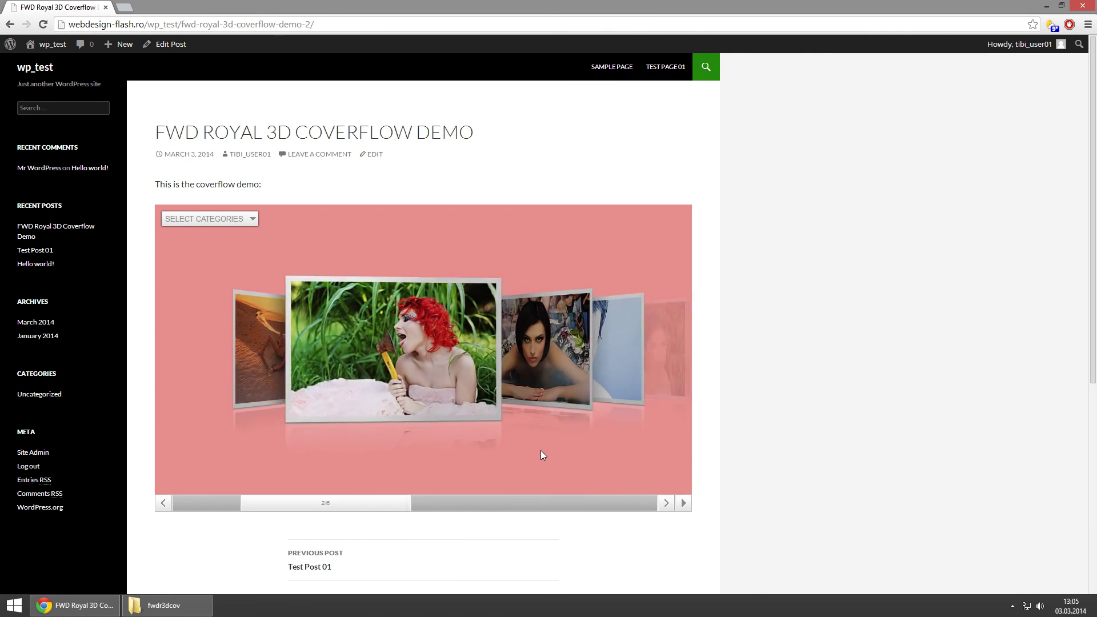
{"action": "left_click_drag", "start_coordinate": [536, 459], "coordinate": [179, 447]}
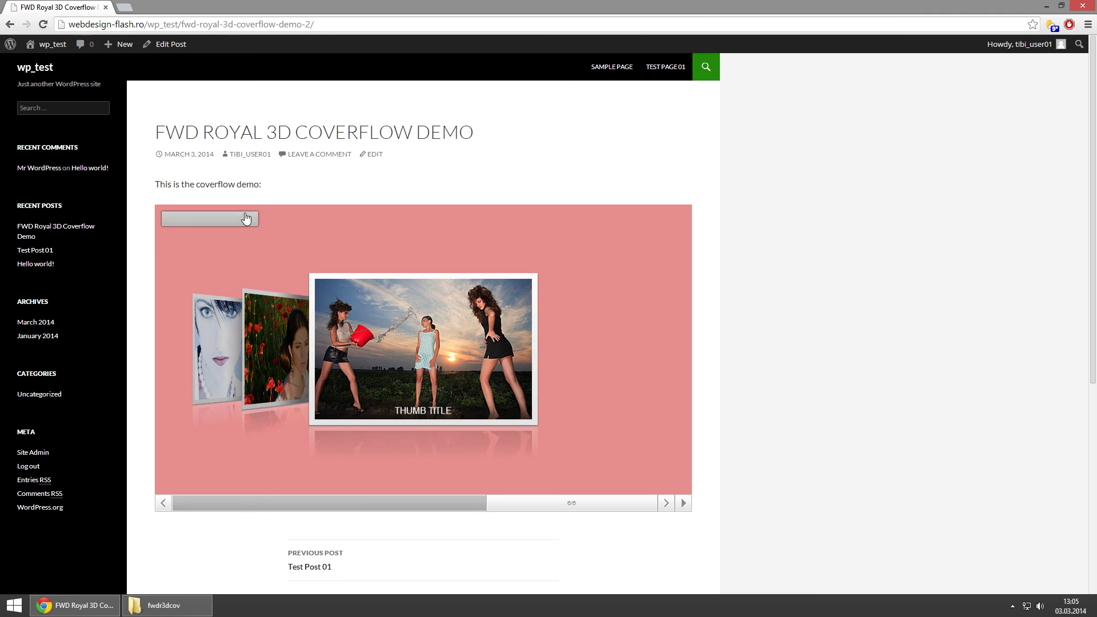
{"action": "left_click", "coordinate": [246, 216]}
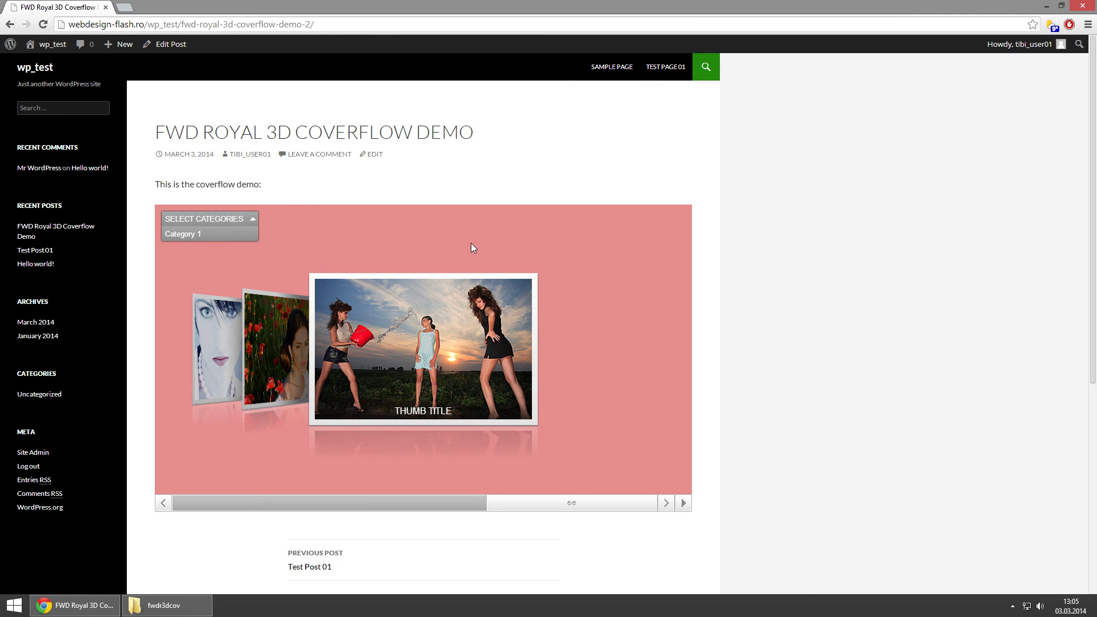
Step: Bring the fifth coverflow thumbnail to the front, test its link to Google, and close the page it opens
{"action": "scroll", "coordinate": [554, 377], "scroll_direction": "up", "scroll_amount": 2}
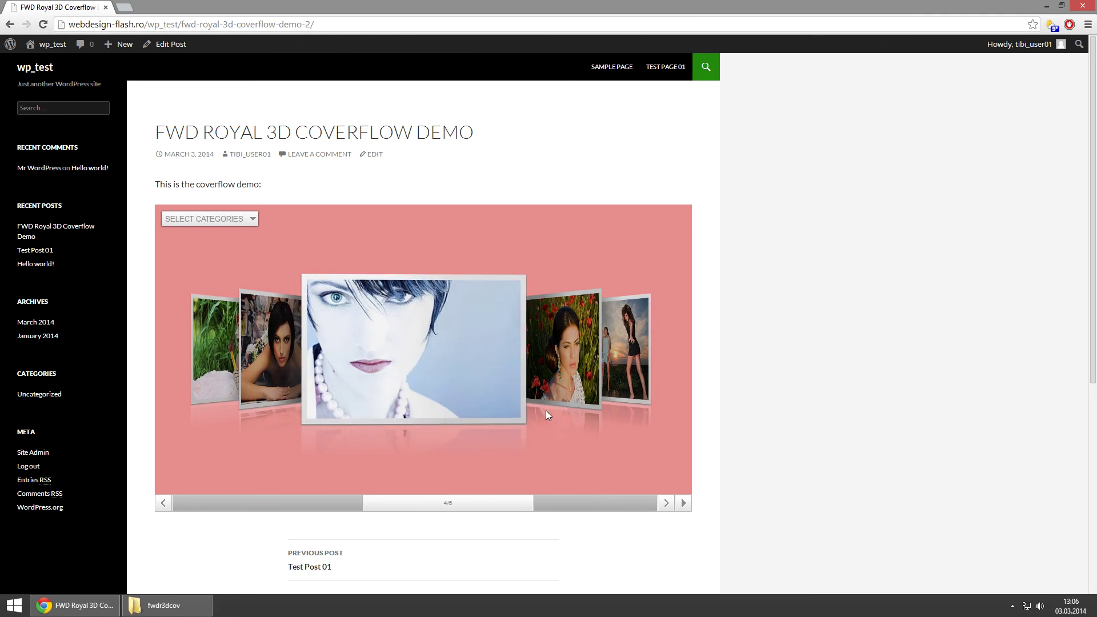
{"action": "left_click", "coordinate": [565, 346]}
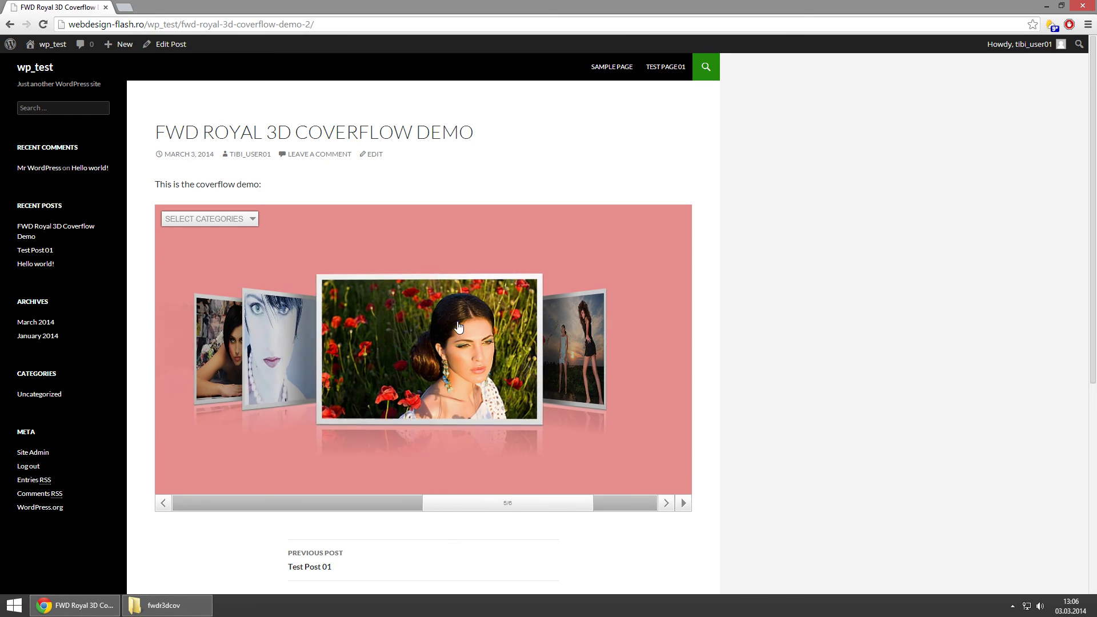
{"action": "left_click", "coordinate": [457, 327]}
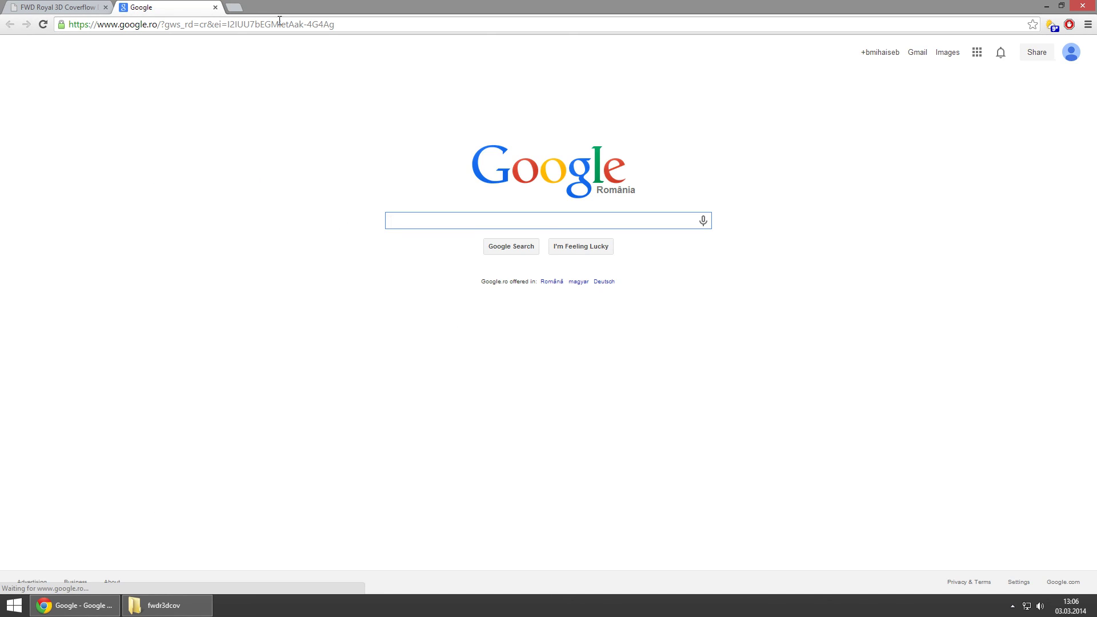
{"action": "key", "text": "ctrl+w"}
Step: Test the last thumbnail's lightbox by advancing to the next item and showing its info, close it, and return the coverflow to the first thumbnail
{"action": "scroll", "coordinate": [441, 316], "scroll_direction": "down", "scroll_amount": 1}
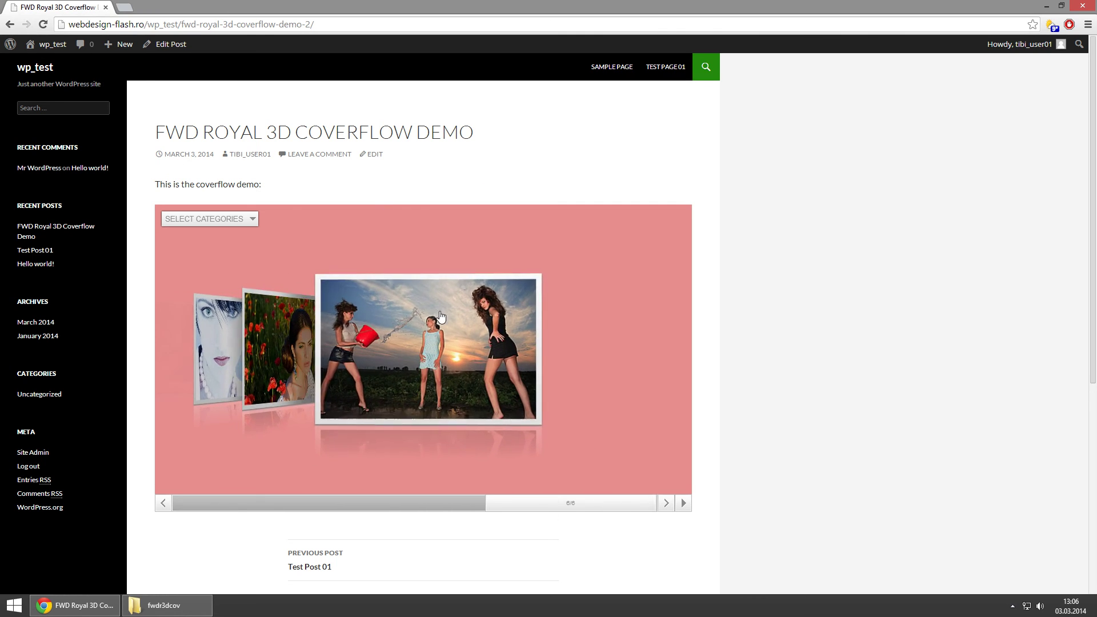
{"action": "left_click", "coordinate": [441, 316]}
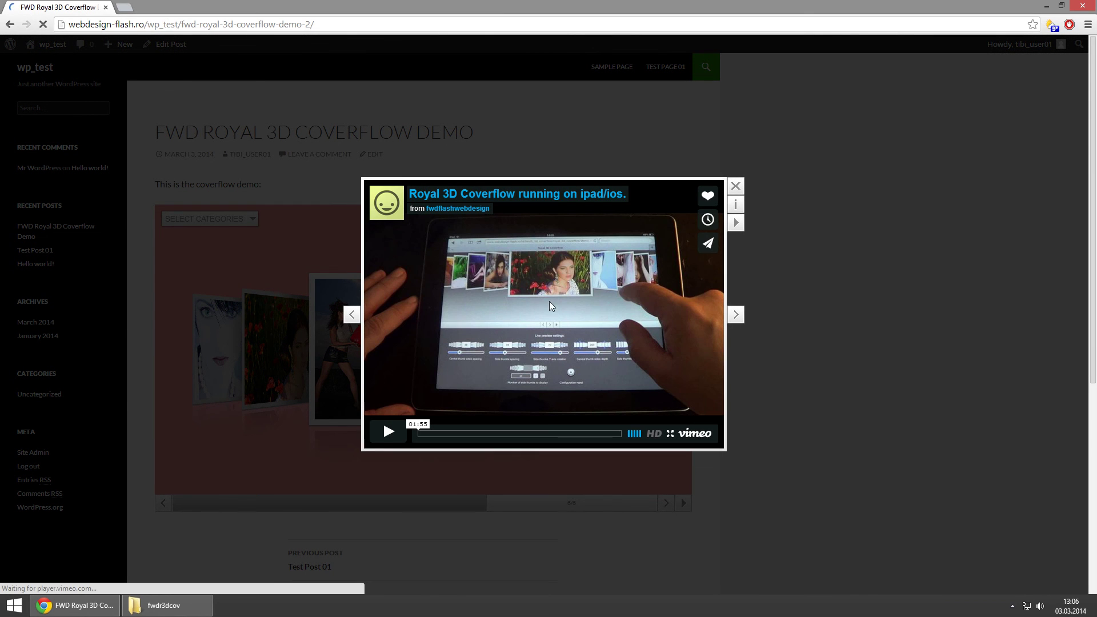
{"action": "left_click", "coordinate": [736, 314]}
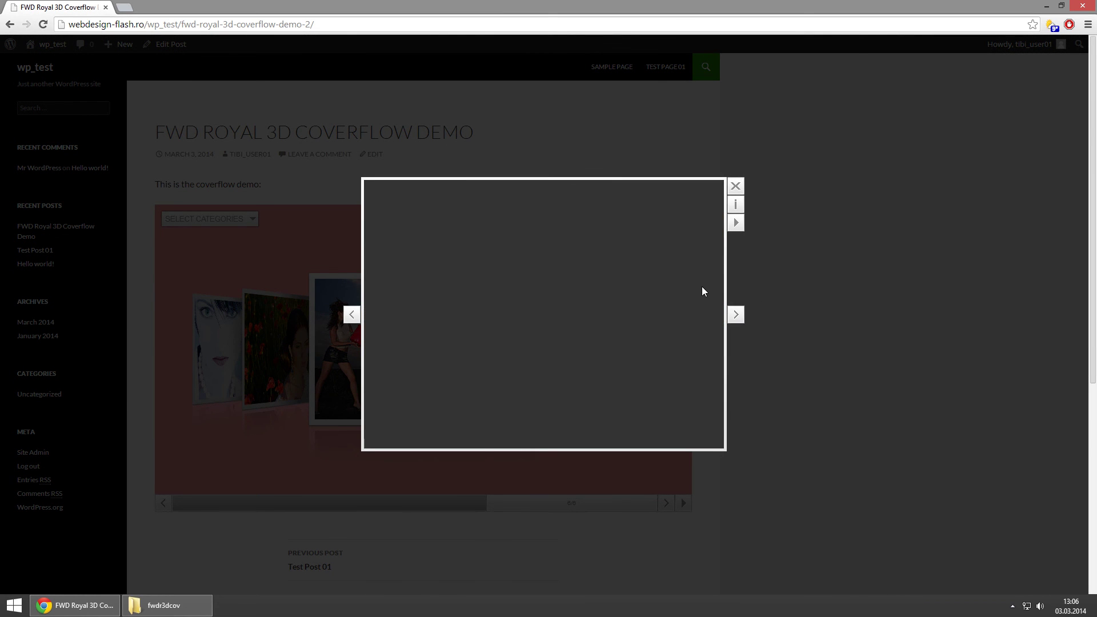
{"action": "left_click", "coordinate": [734, 206]}
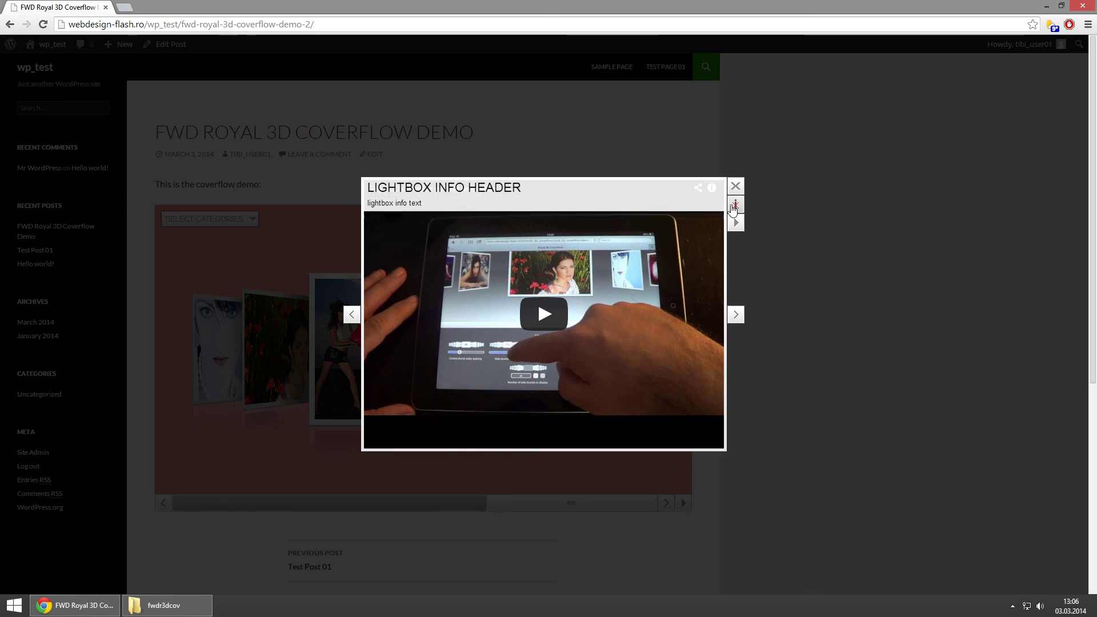
{"action": "left_click", "coordinate": [736, 188]}
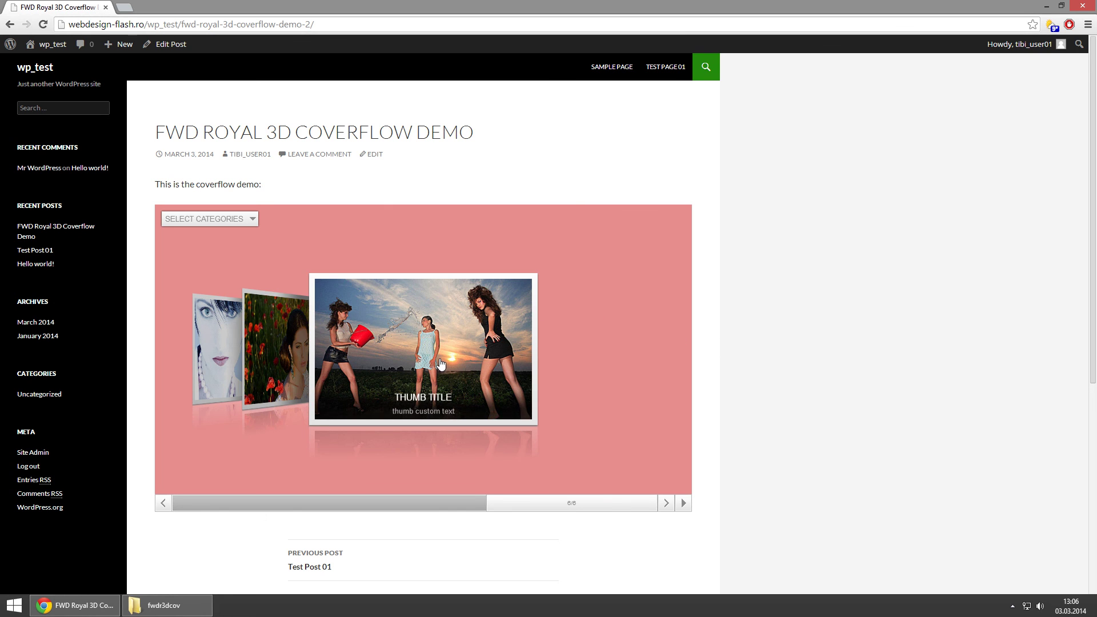
{"action": "scroll", "coordinate": [423, 360], "scroll_direction": "up", "scroll_amount": 4}
{"action": "scroll", "coordinate": [459, 366], "scroll_direction": "up", "scroll_amount": 1}
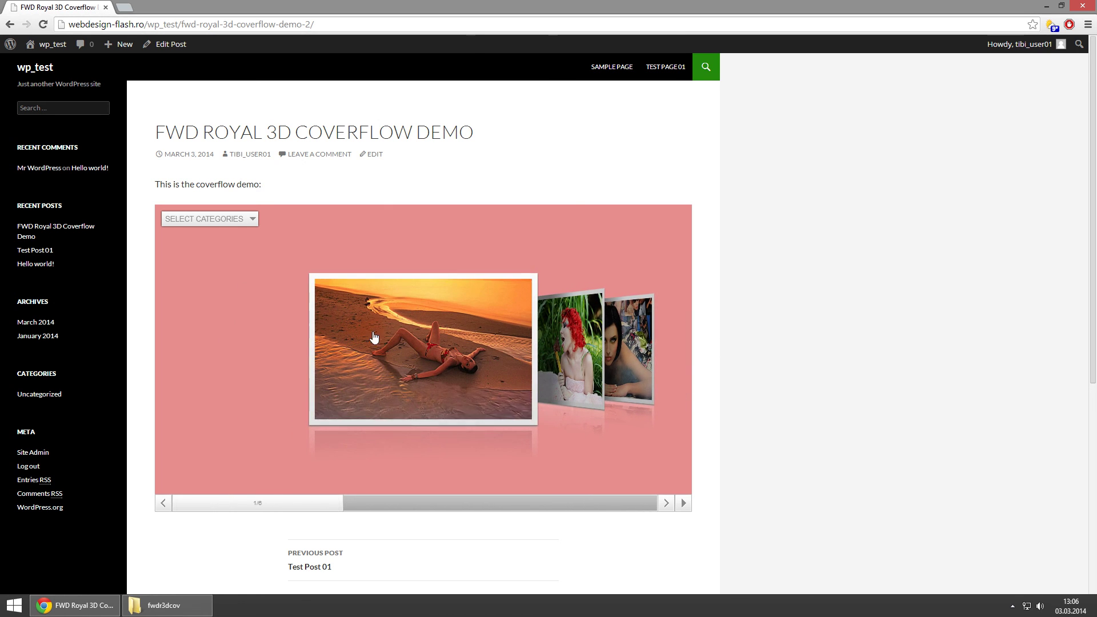